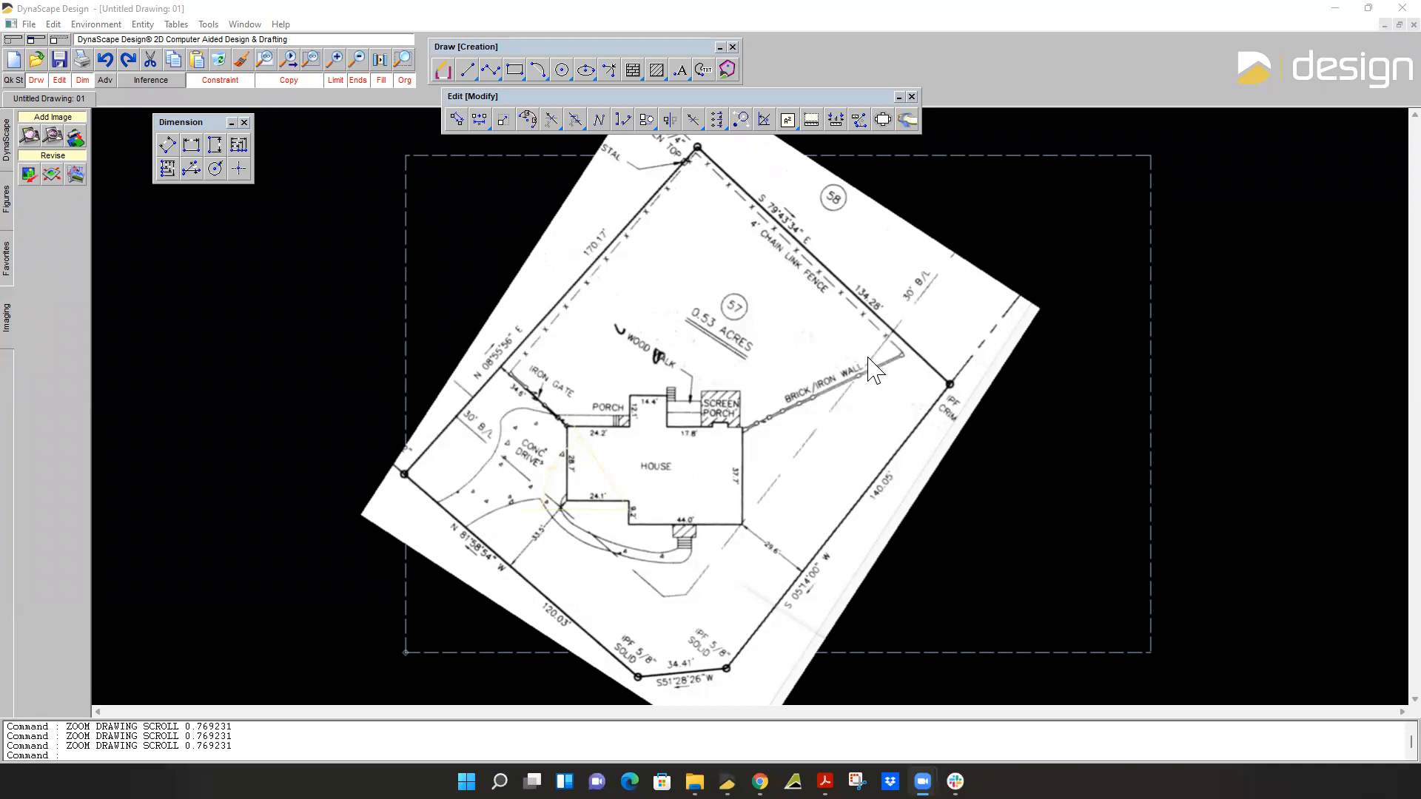
# Delete the leftover angle dimension and triangle lines overlapping the house's left wall.
pyautogui.click(220, 62)
pyautogui.click(580, 434)
pyautogui.click(524, 499)
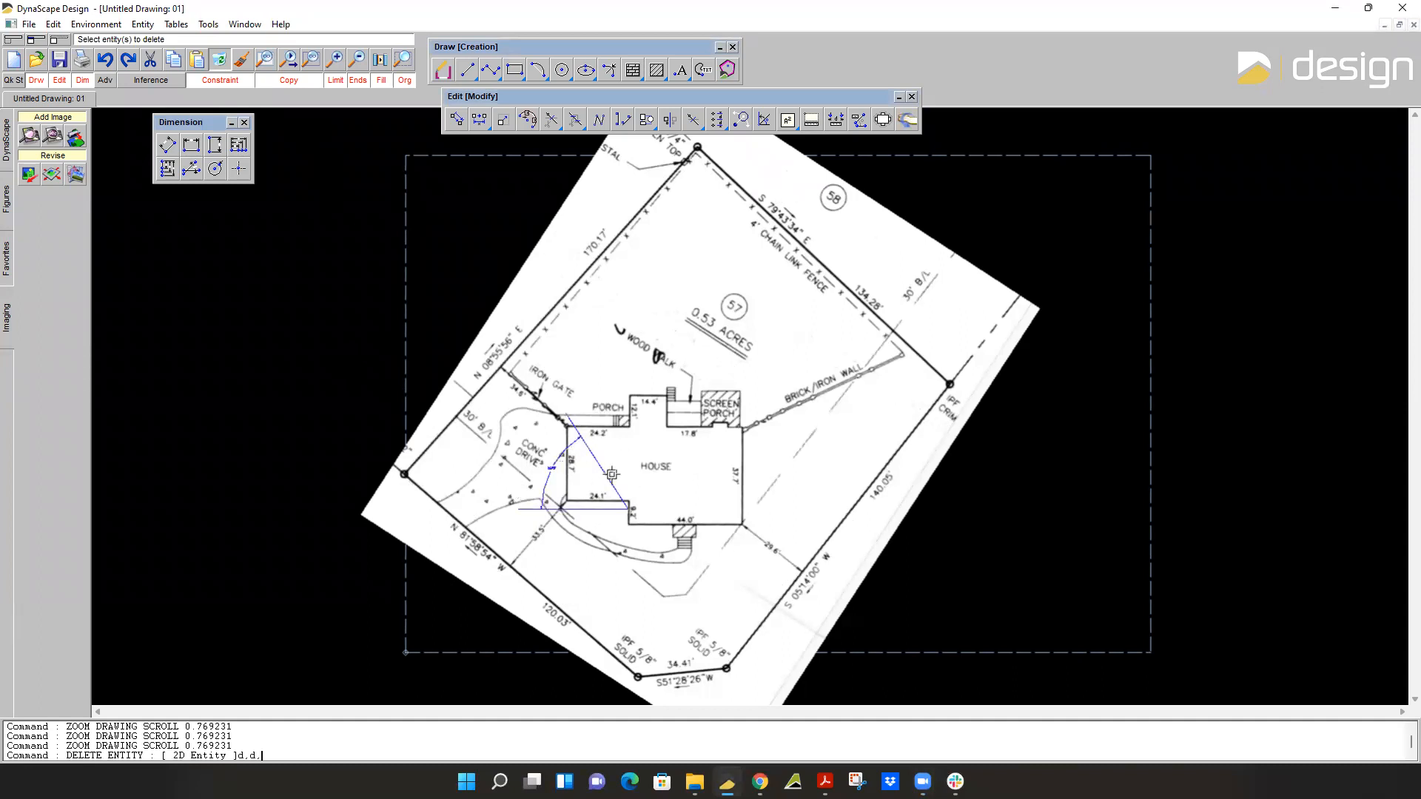
pyautogui.click(595, 449)
pyautogui.rightClick(671, 406)
# Examine the house footprint and its written wall dimensions on the scanned survey.
pyautogui.scroll(-1, 618, 456)
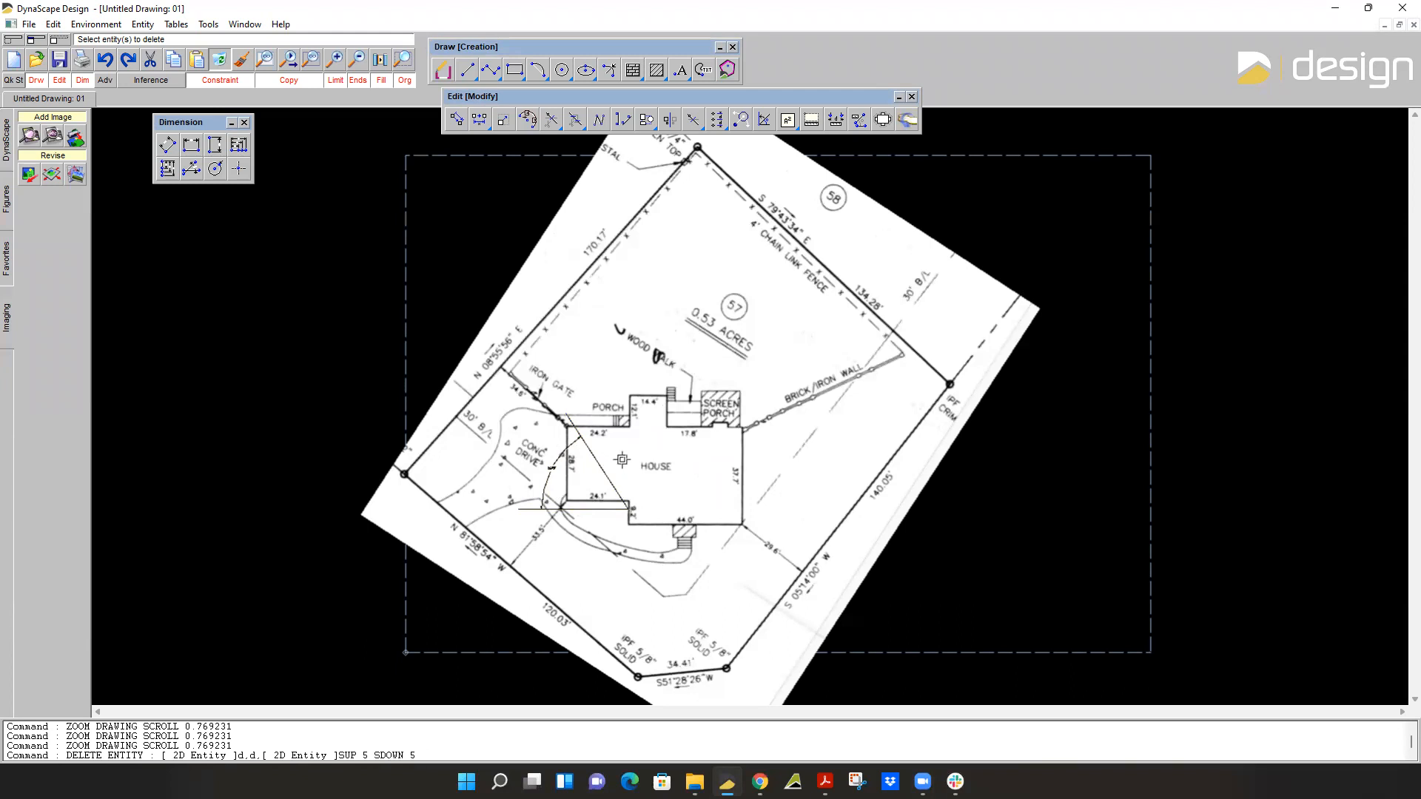
pyautogui.scroll(-3, 624, 459)
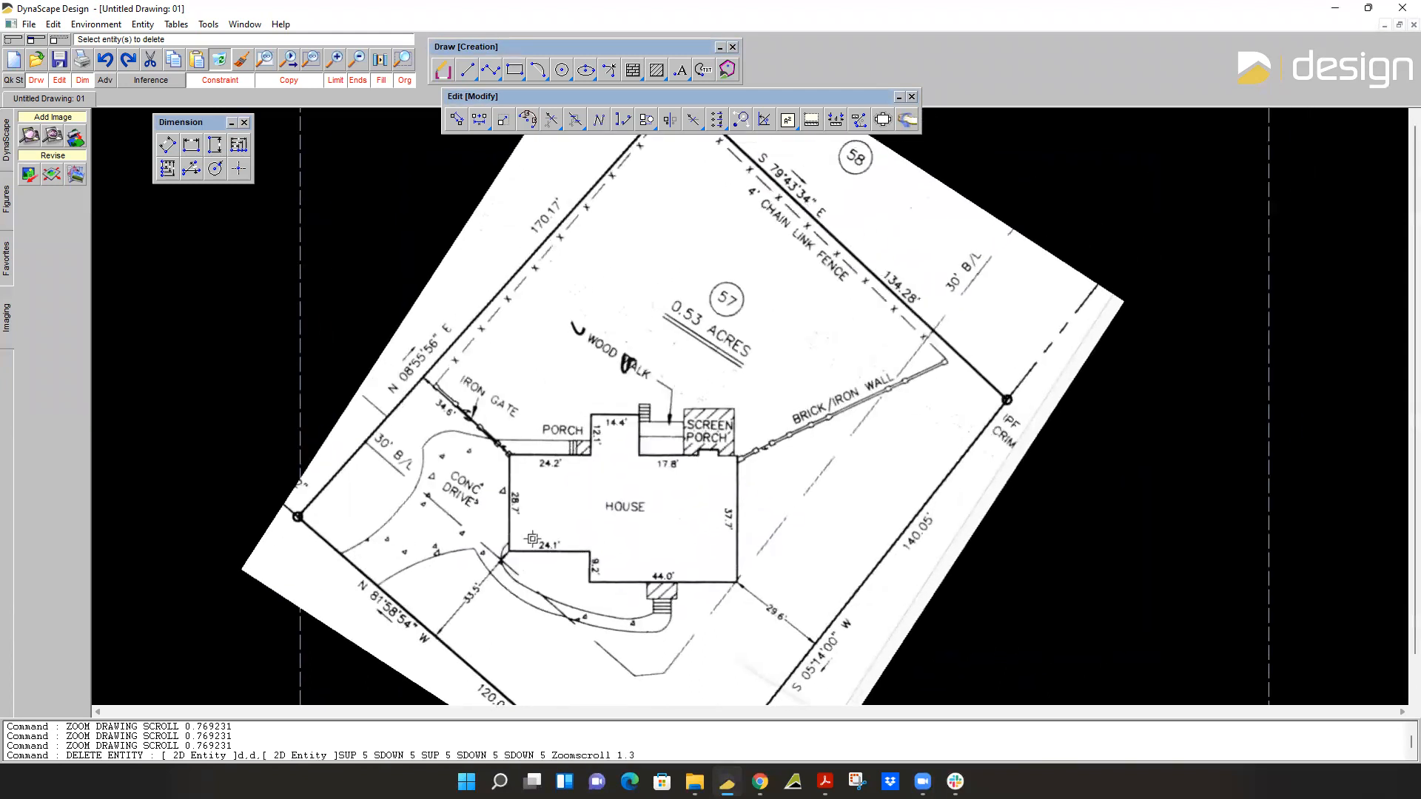
pyautogui.scroll(6, 514, 504)
pyautogui.scroll(-8, 617, 451)
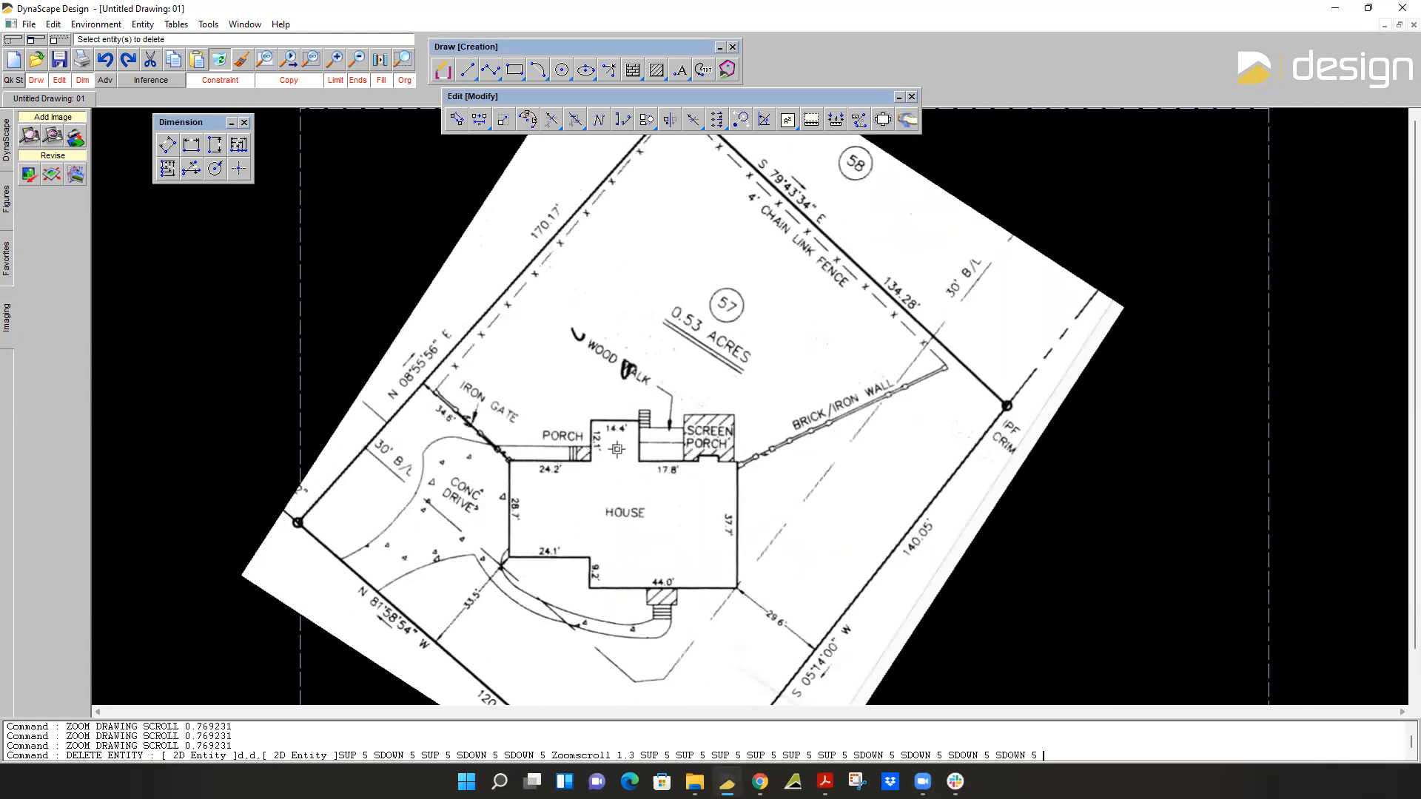
pyautogui.scroll(4, 675, 453)
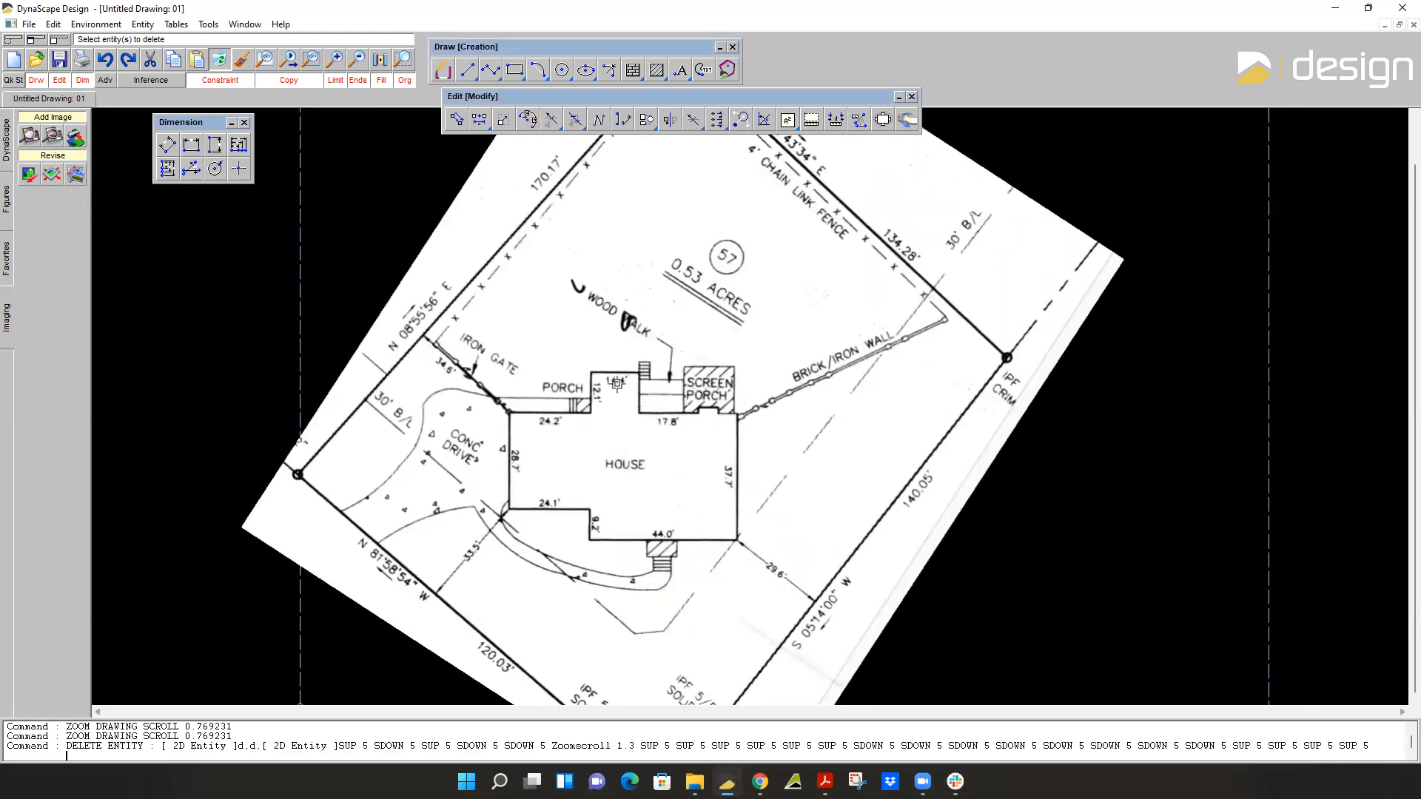
pyautogui.click(444, 70)
pyautogui.scroll(2, 538, 463)
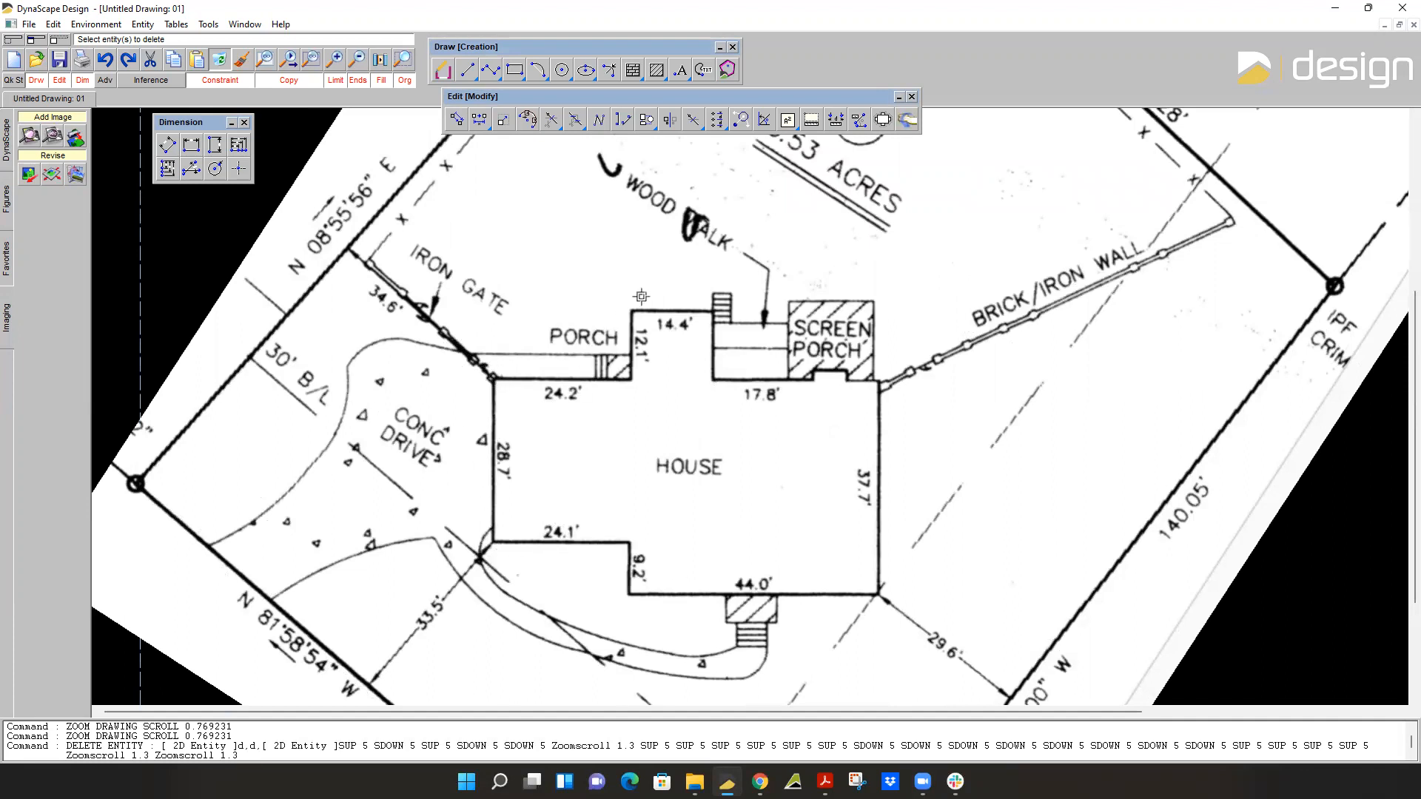
pyautogui.scroll(-2, 638, 366)
pyautogui.moveTo(637, 366); pyautogui.dragTo(550, 367, button='middle')
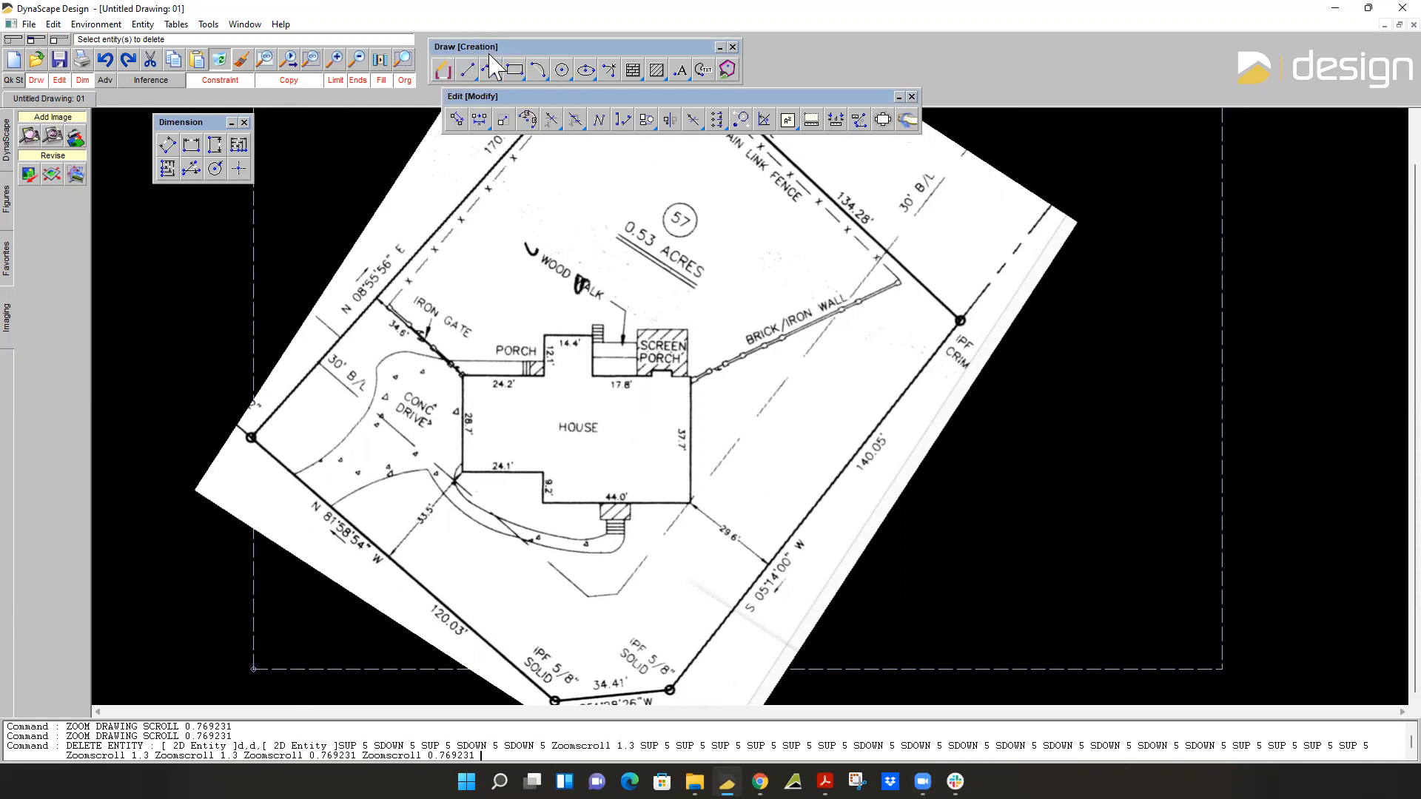
# Move the Draw toolbar beside the Dimension toolbar, then start a building line with its dialog clear of the house.
pyautogui.moveTo(481, 46); pyautogui.dragTo(402, 164)
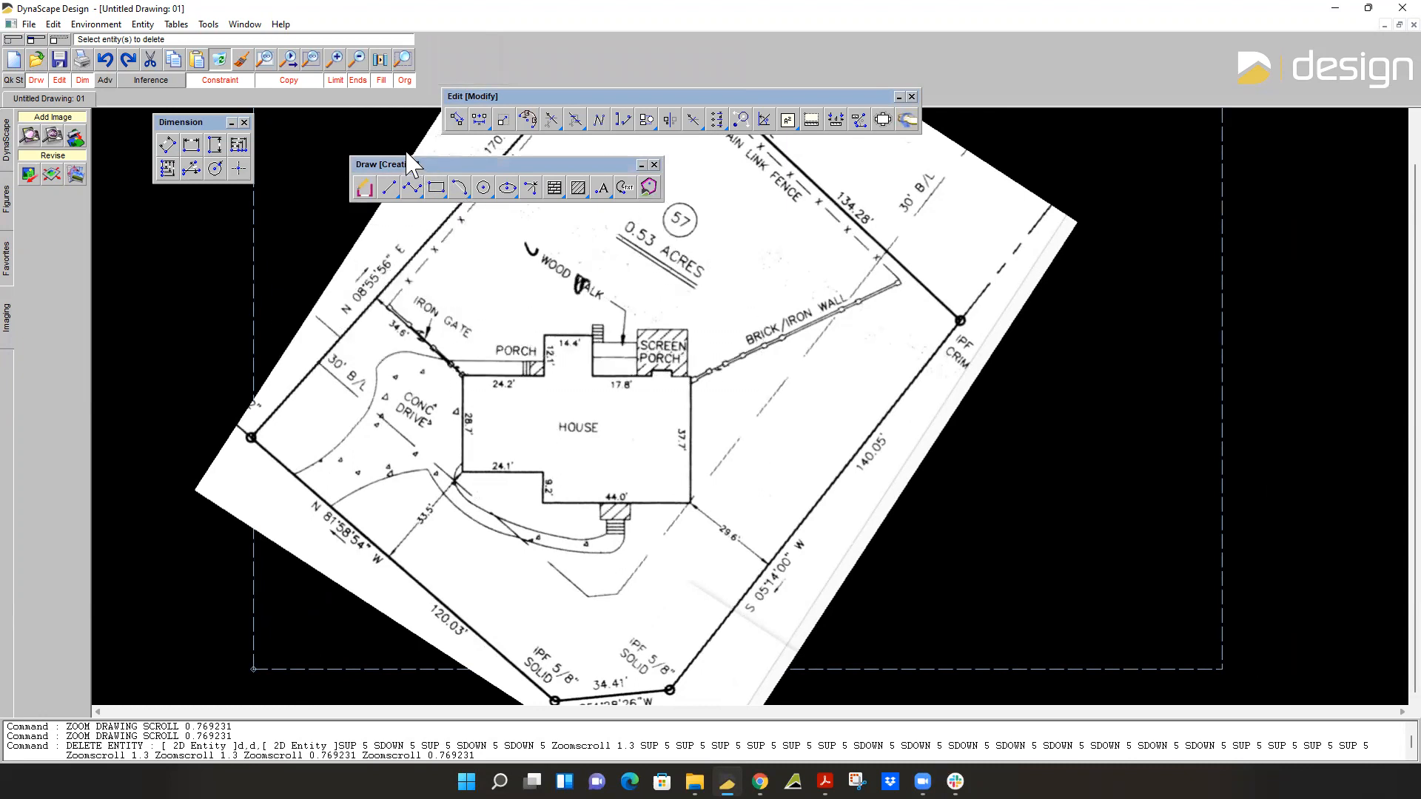
pyautogui.moveTo(418, 164); pyautogui.dragTo(346, 151)
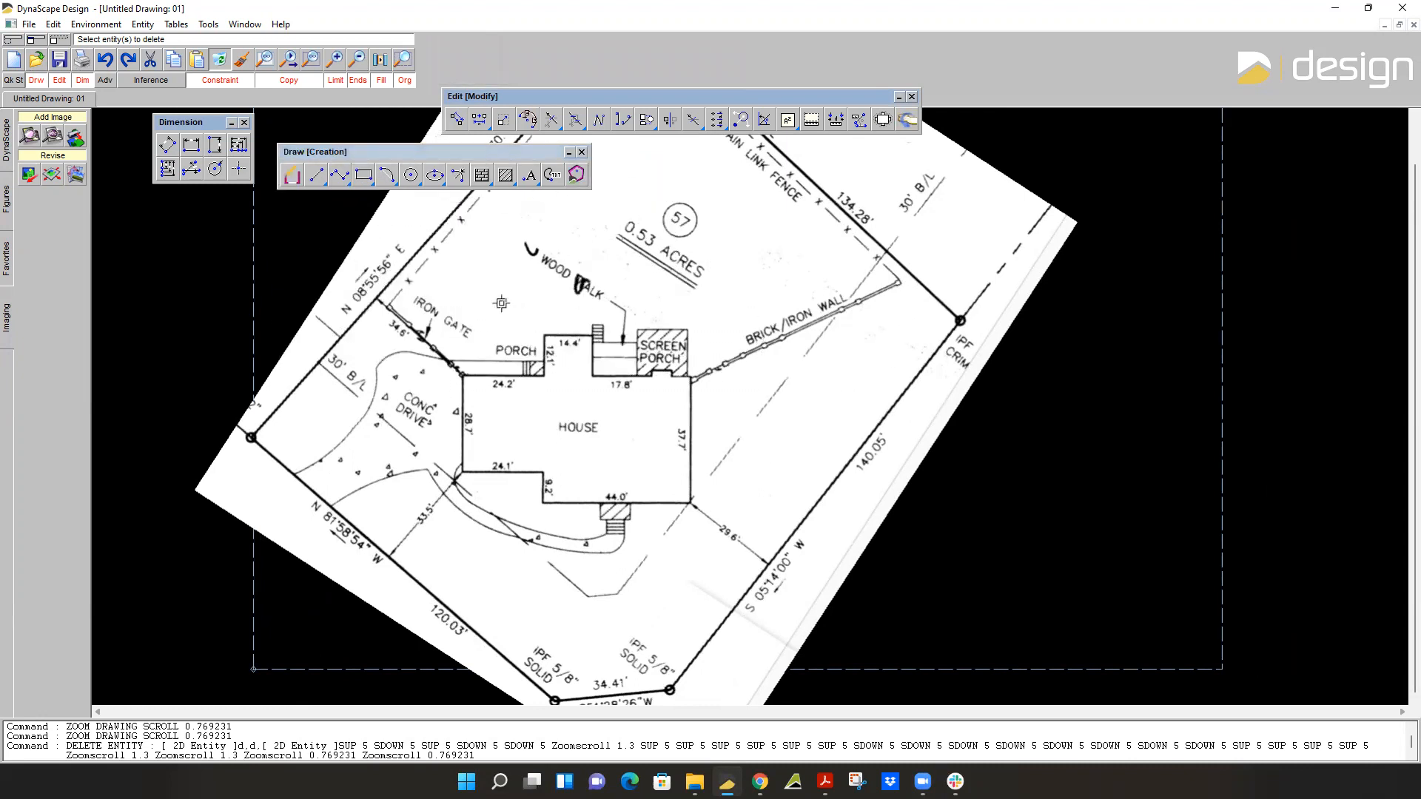
pyautogui.click(293, 177)
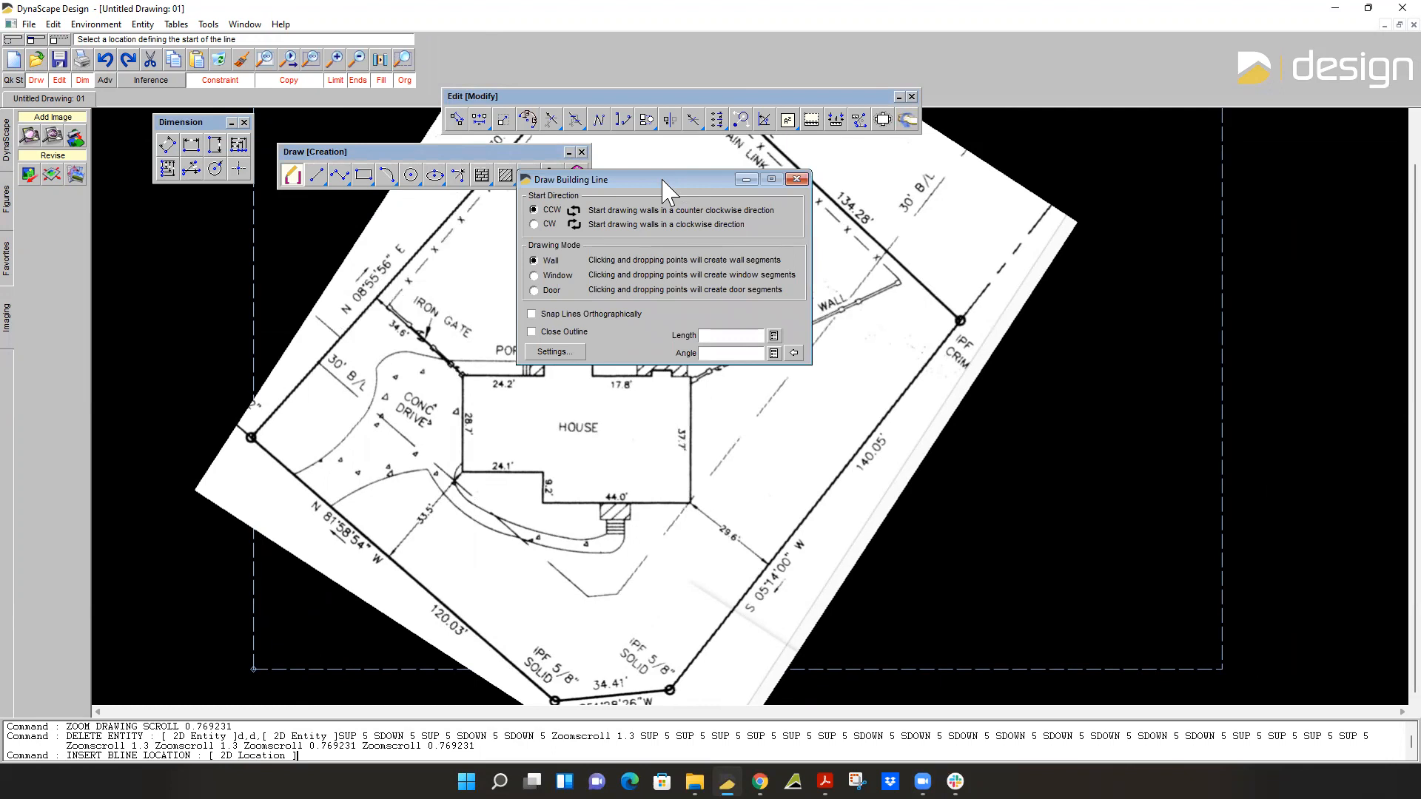
pyautogui.moveTo(664, 182); pyautogui.dragTo(294, 229)
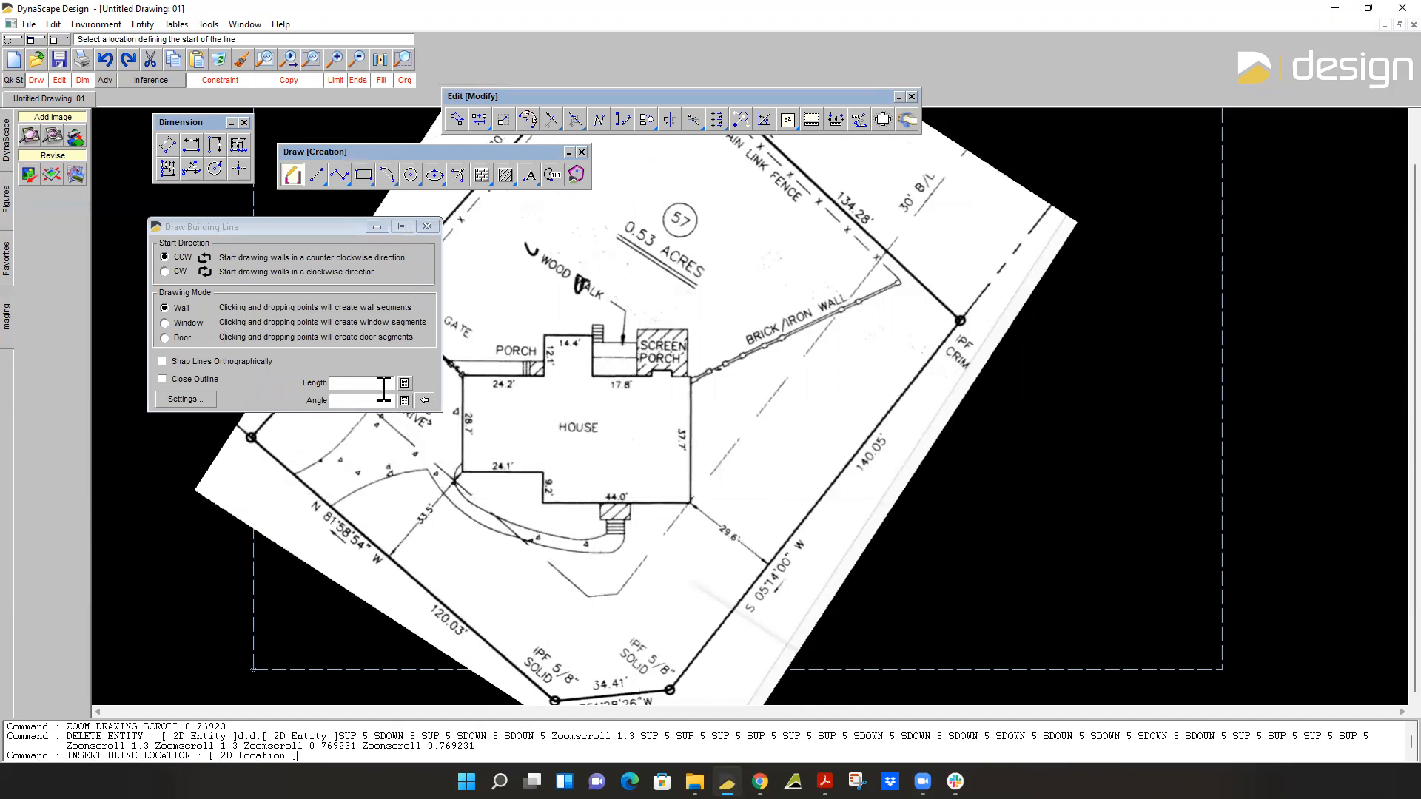
pyautogui.scroll(2, 466, 423)
pyautogui.moveTo(467, 423); pyautogui.dragTo(570, 402, button='middle')
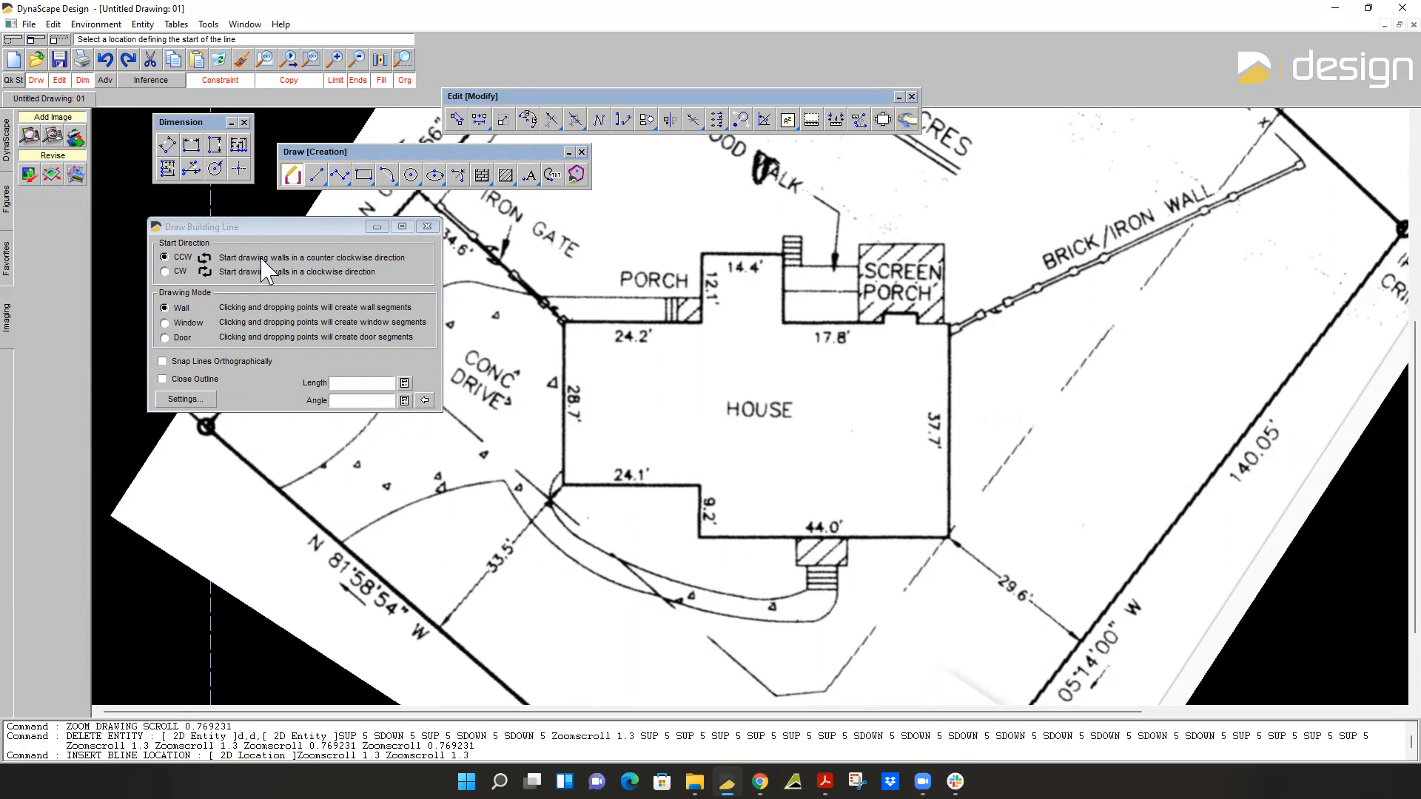
# Set the building line to a counter-clockwise start direction, a length of 7'-6" and the Ortho constraint.
pyautogui.click(168, 259)
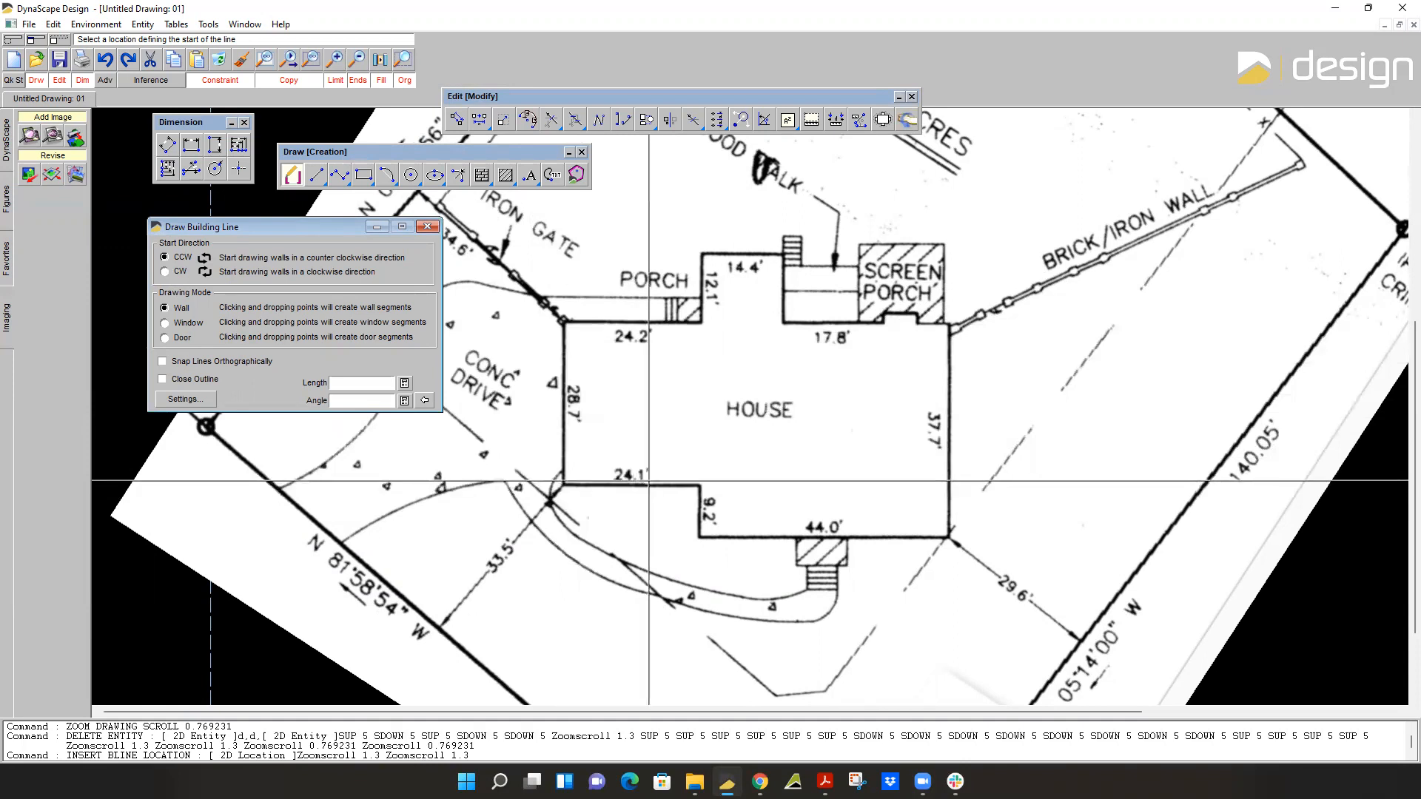
pyautogui.click(165, 271)
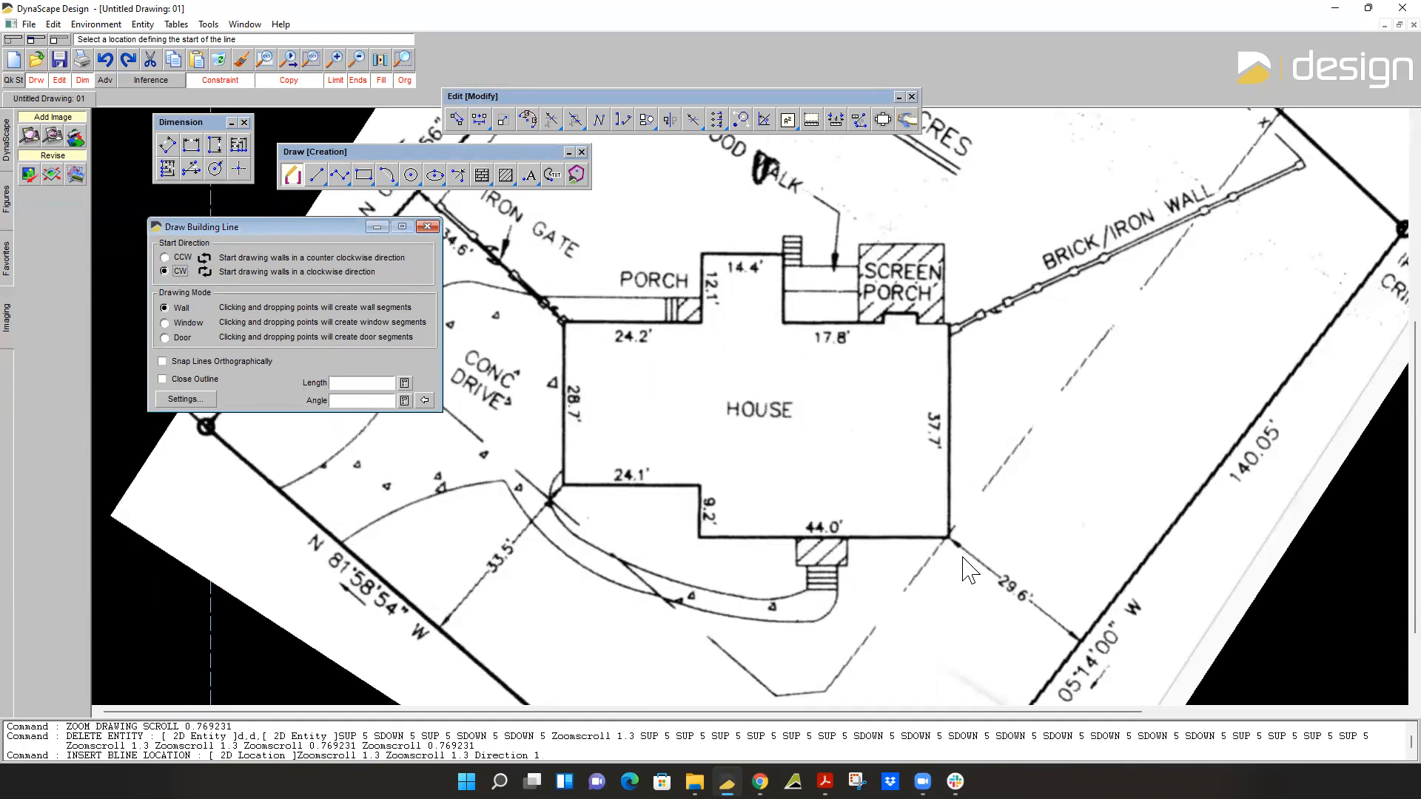
pyautogui.click(165, 256)
pyautogui.press('Return')
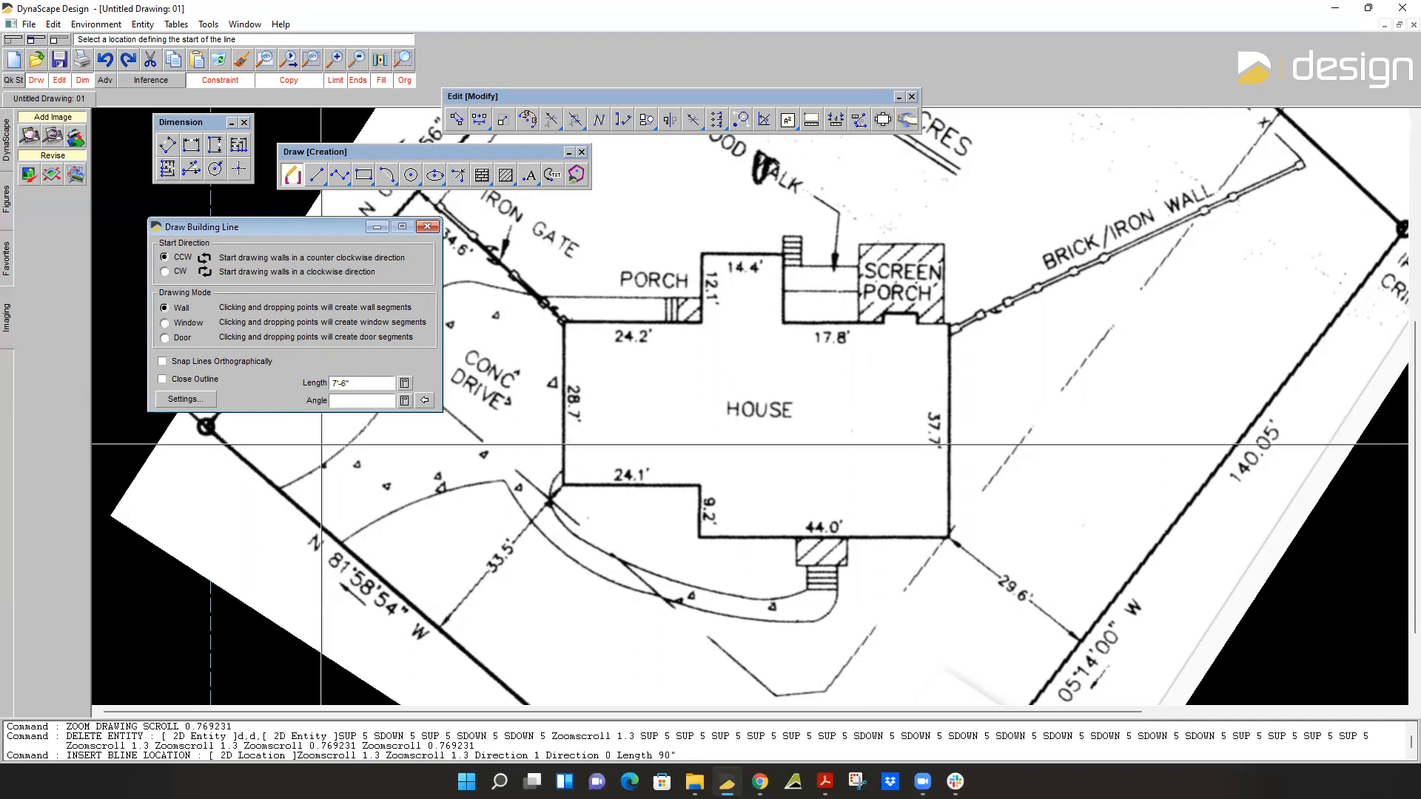
pyautogui.click(226, 80)
pyautogui.click(256, 113)
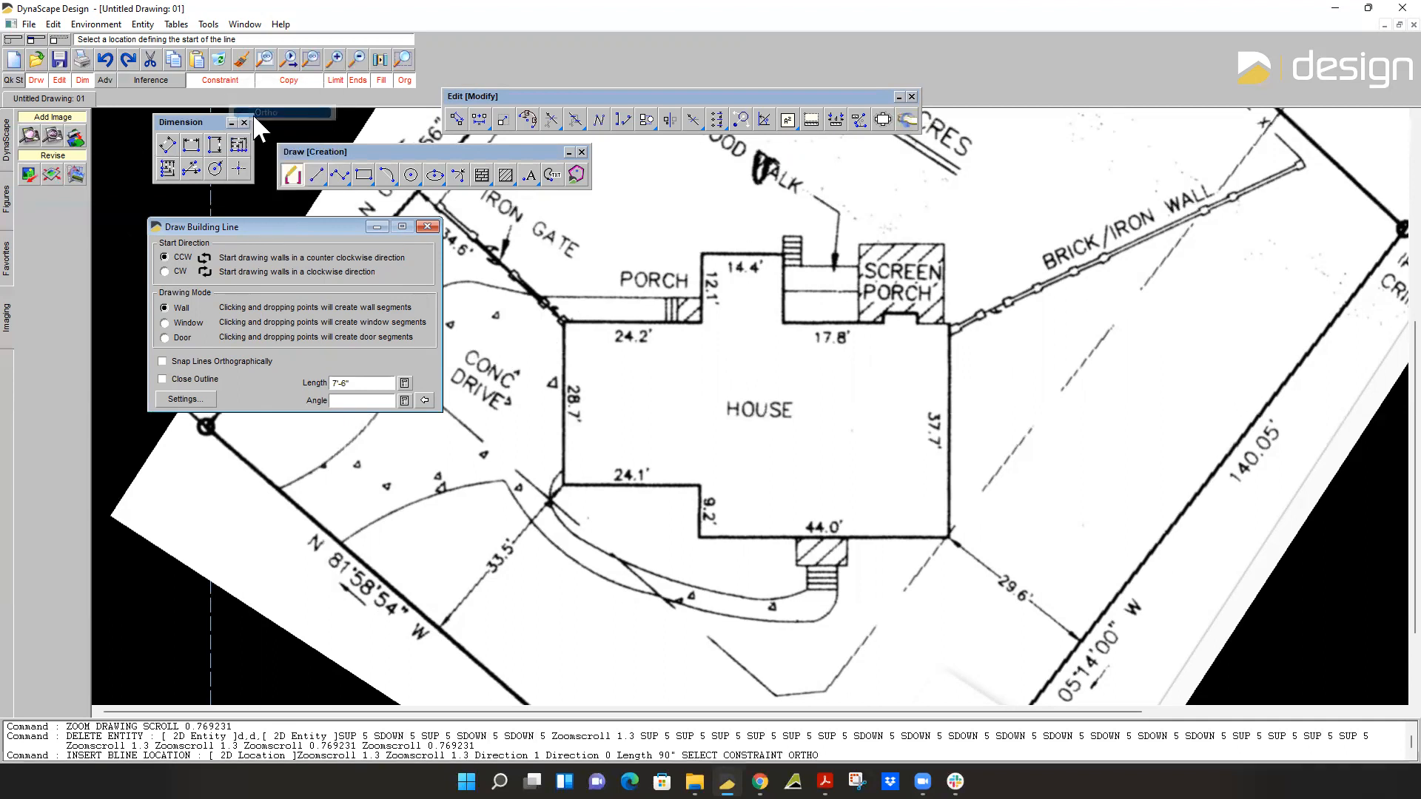
# Draw the 7'-6" wall segment downward from the house's upper-left corner.
pyautogui.scroll(-3, 583, 291)
pyautogui.scroll(-2, 526, 353)
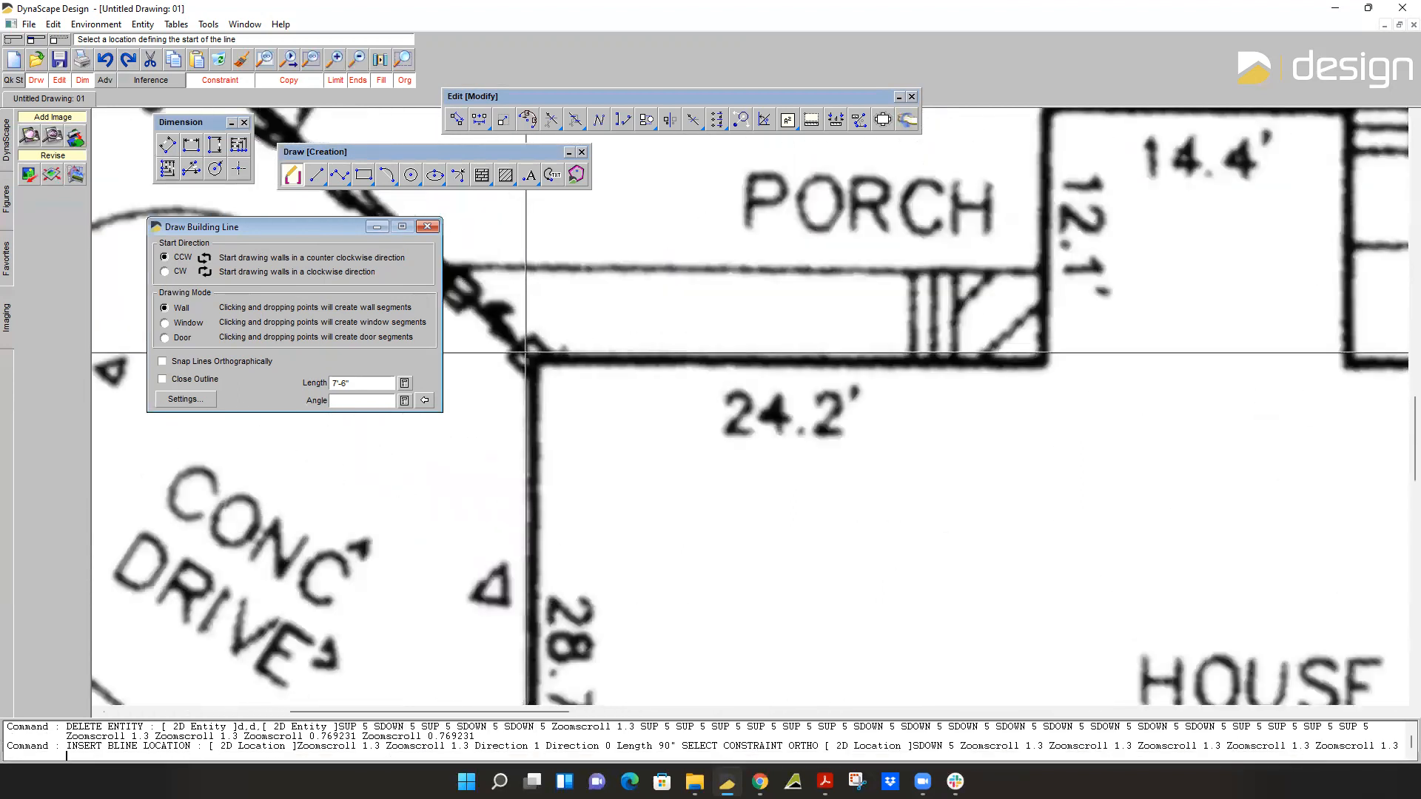
pyautogui.click(526, 353)
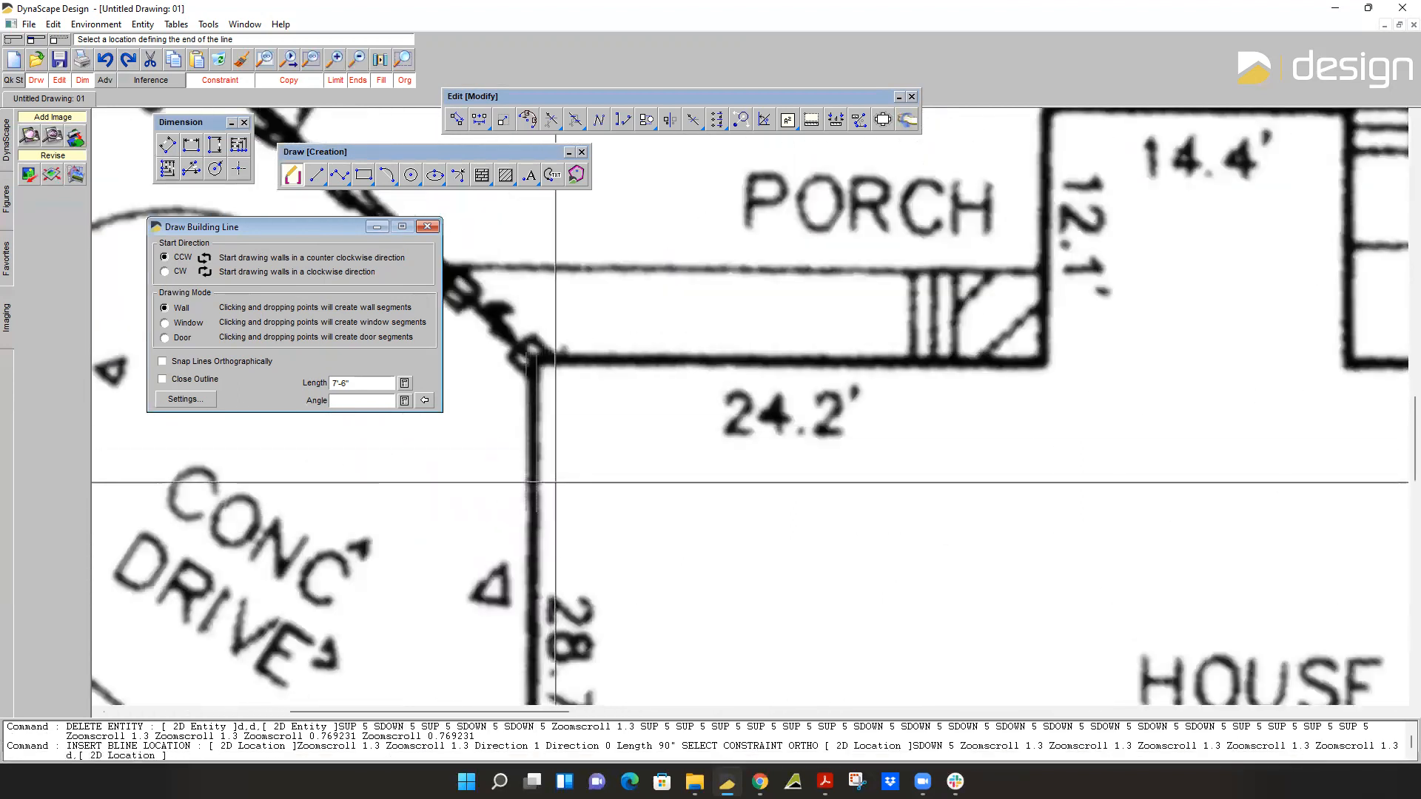
pyautogui.click(555, 482)
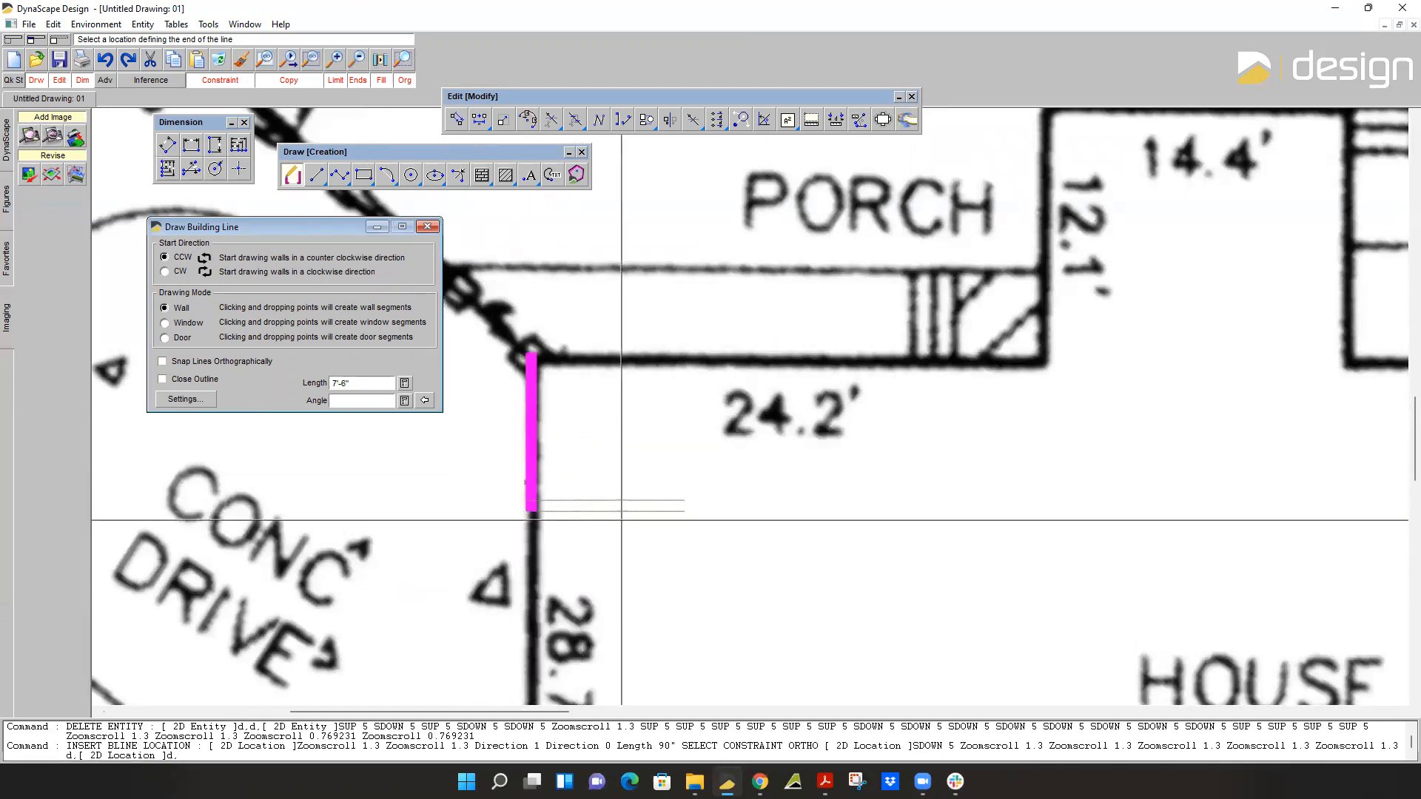
# Add an 18'-0" door segment continuing down the house's left wall.
pyautogui.scroll(-3, 561, 515)
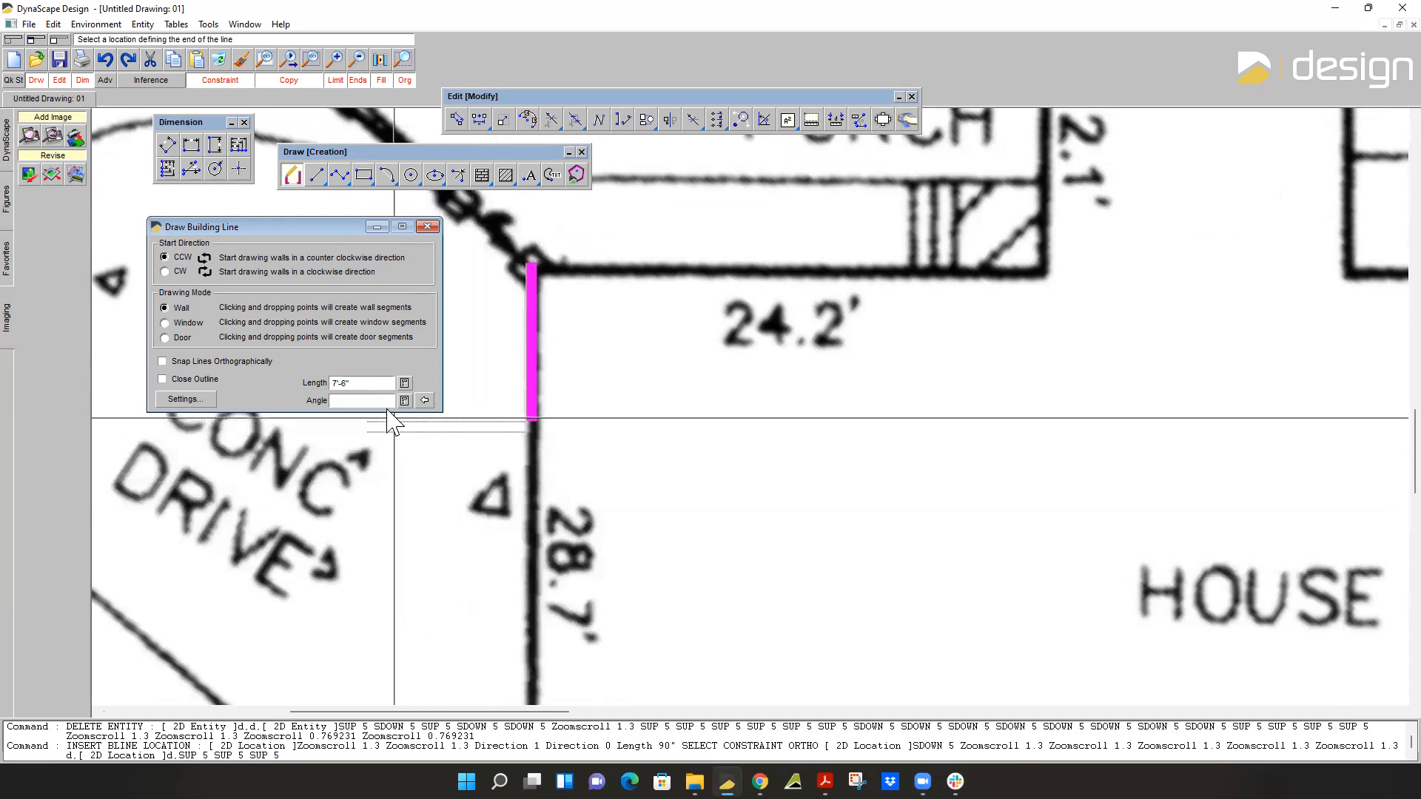
pyautogui.doubleClick(358, 384)
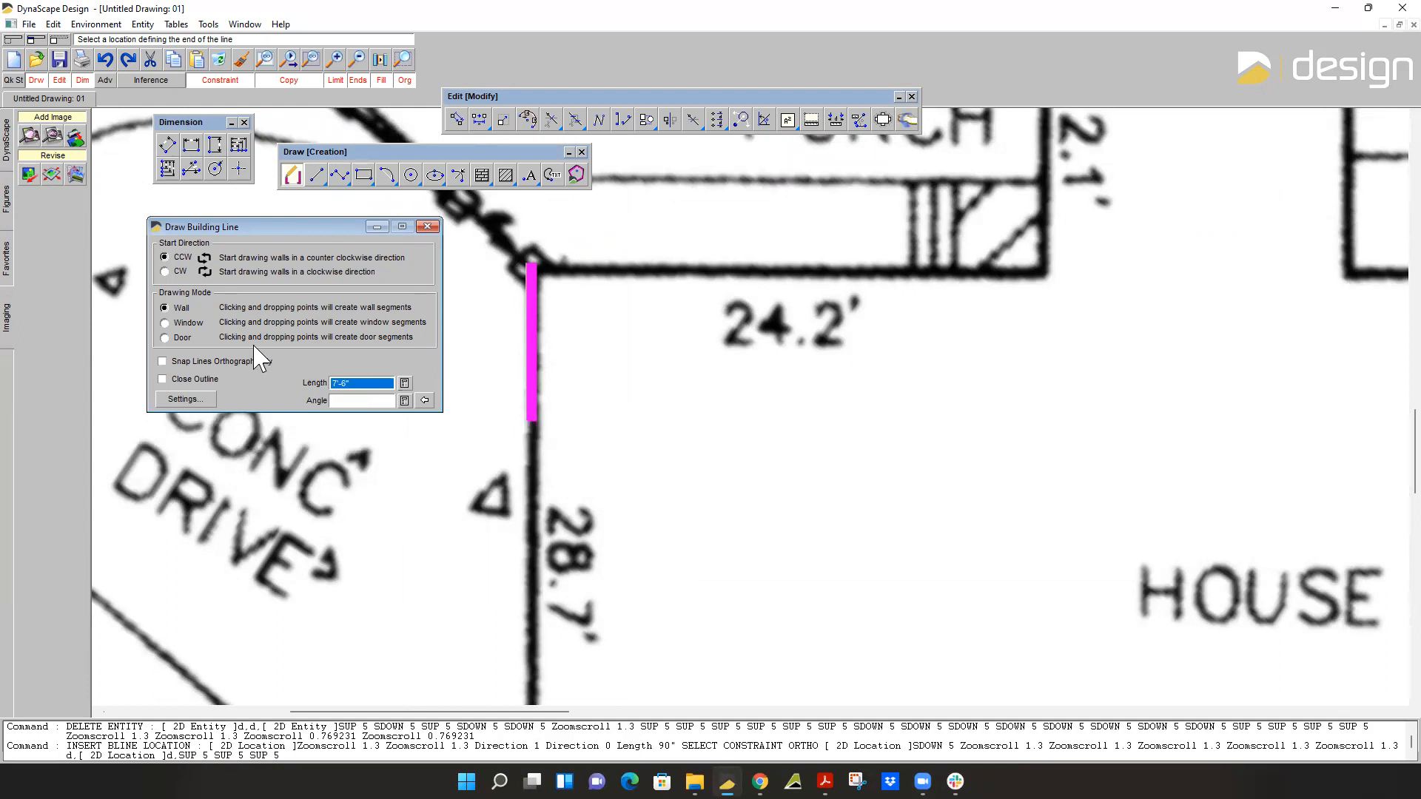
pyautogui.click(164, 338)
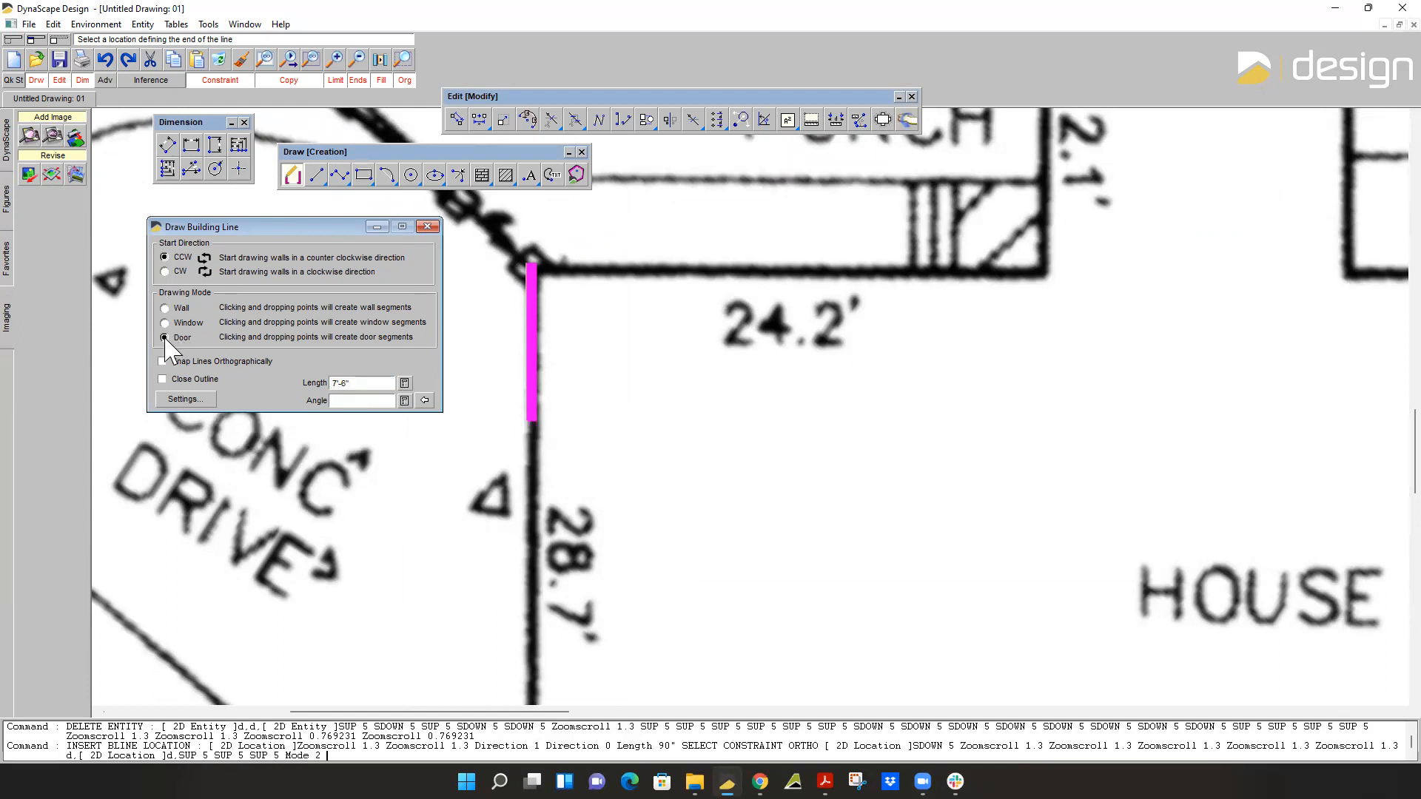
pyautogui.doubleClick(368, 382)
pyautogui.write('18')
pyautogui.press('Return')
pyautogui.scroll(-5, 610, 556)
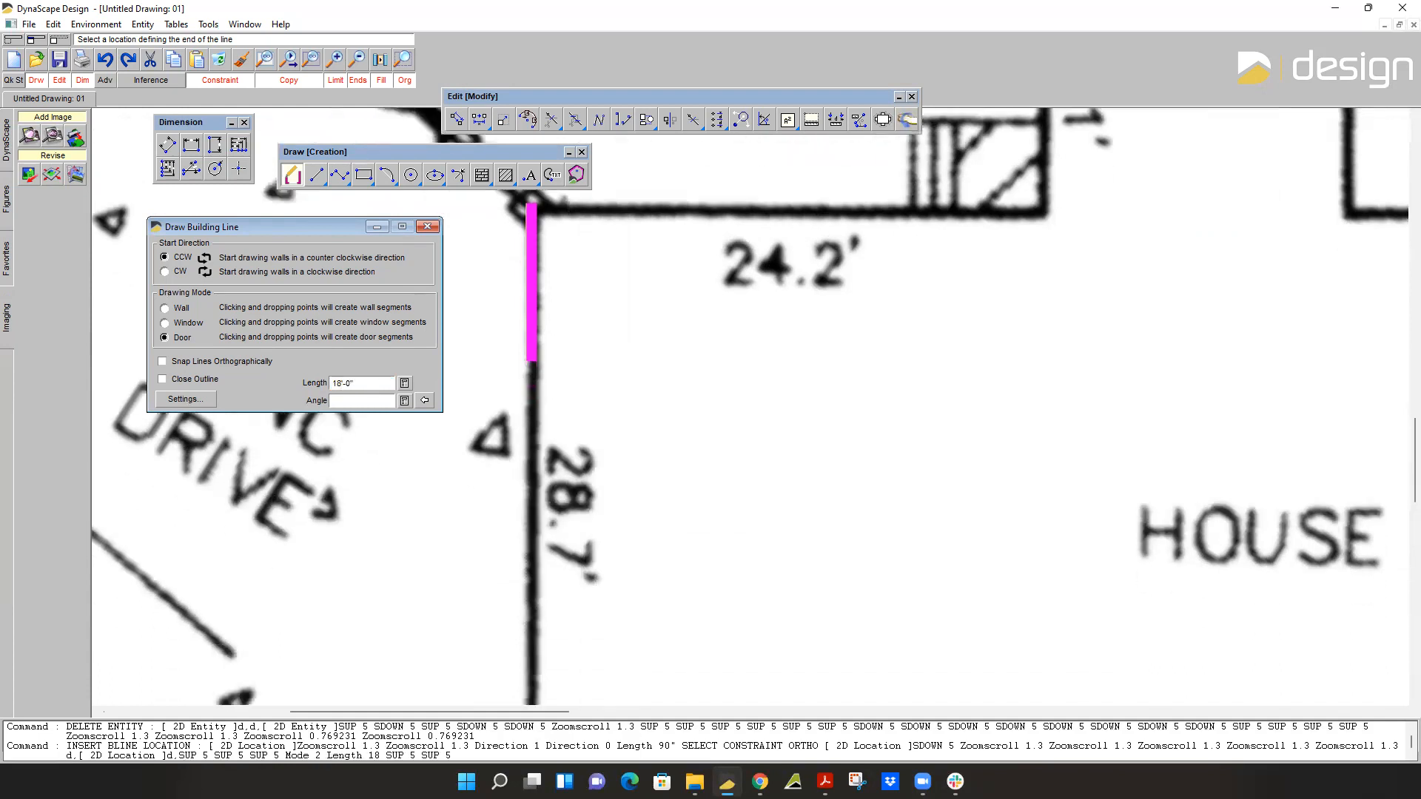
pyautogui.click(583, 564)
# Add a 2'-2" wall segment below the door on the house's left side.
pyautogui.scroll(-3, 641, 620)
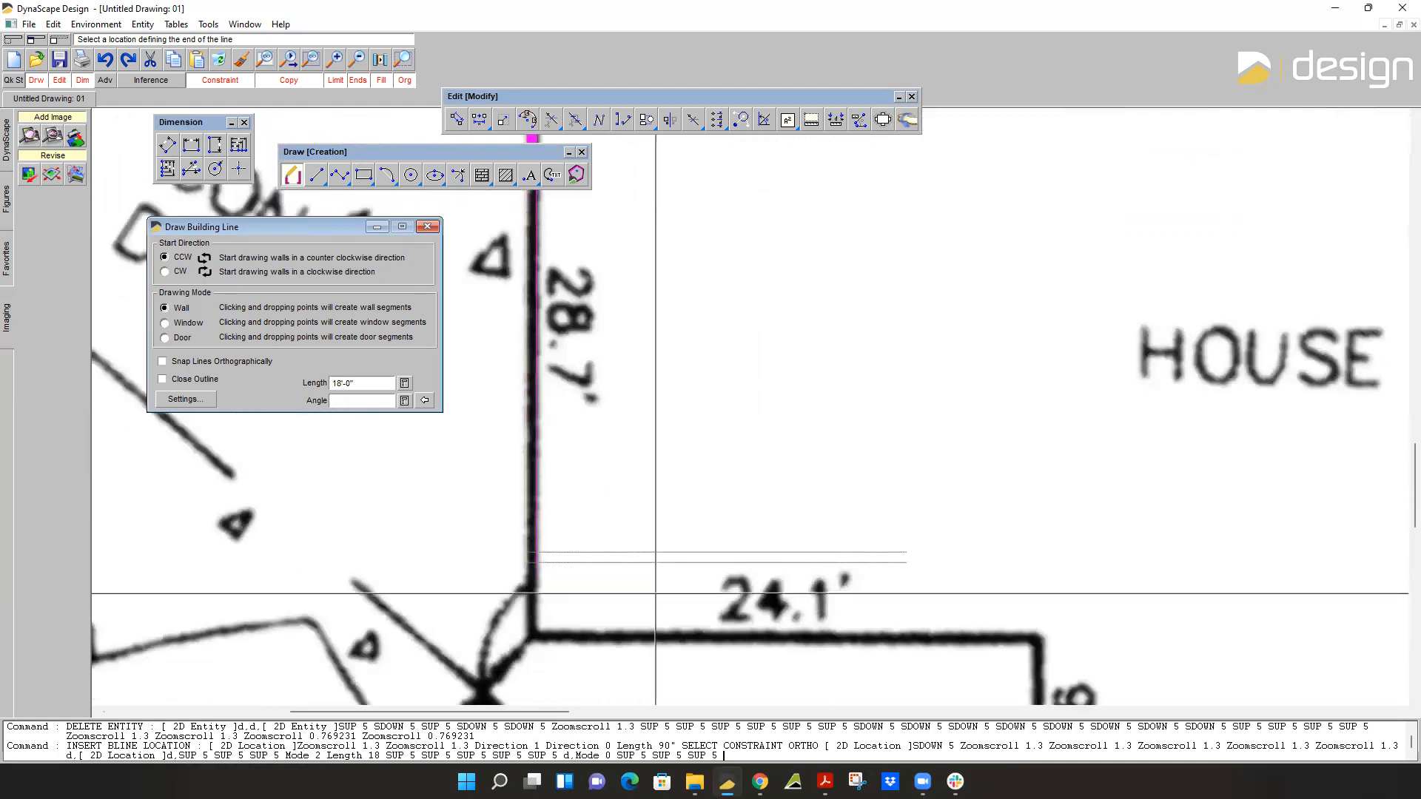
pyautogui.click(361, 379)
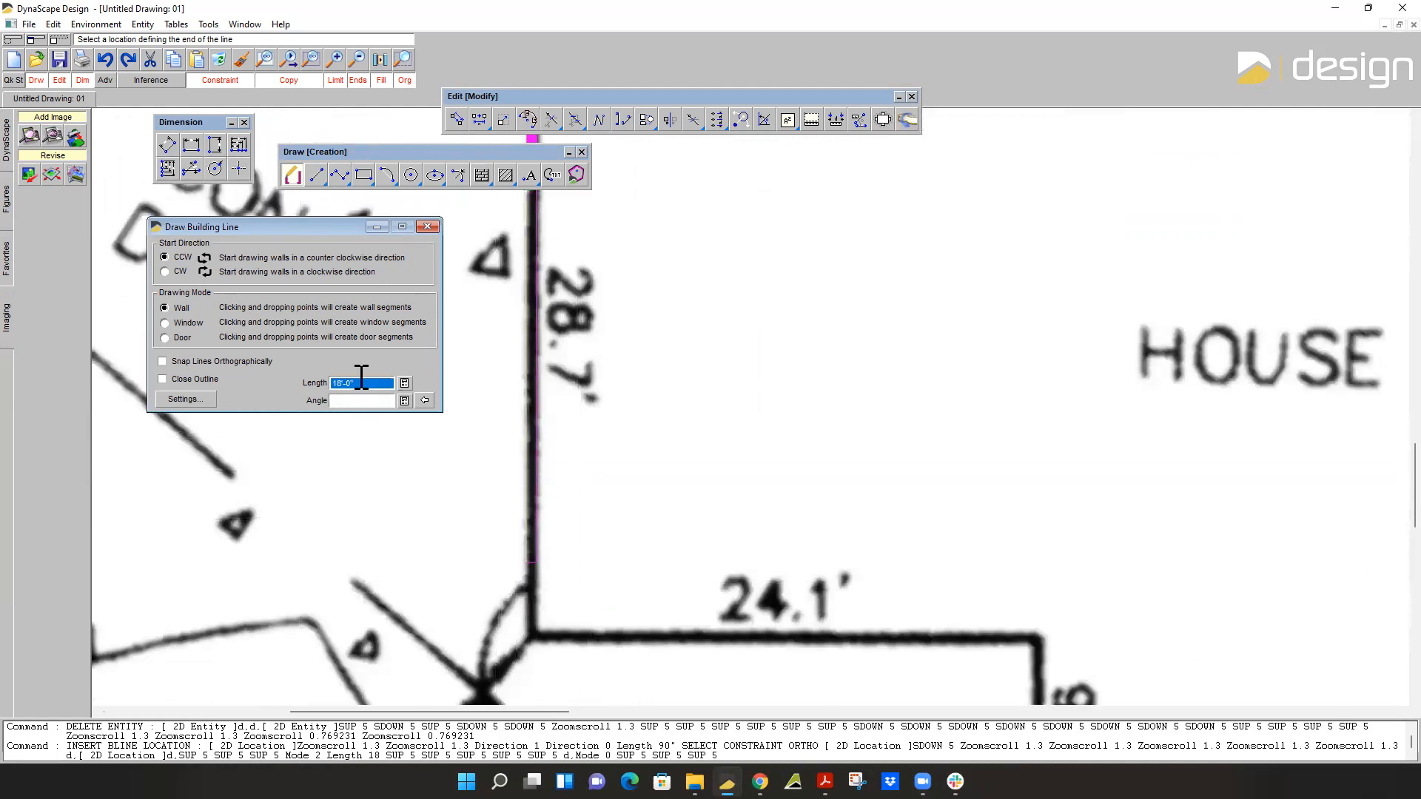
pyautogui.write('2')
pyautogui.press('Return')
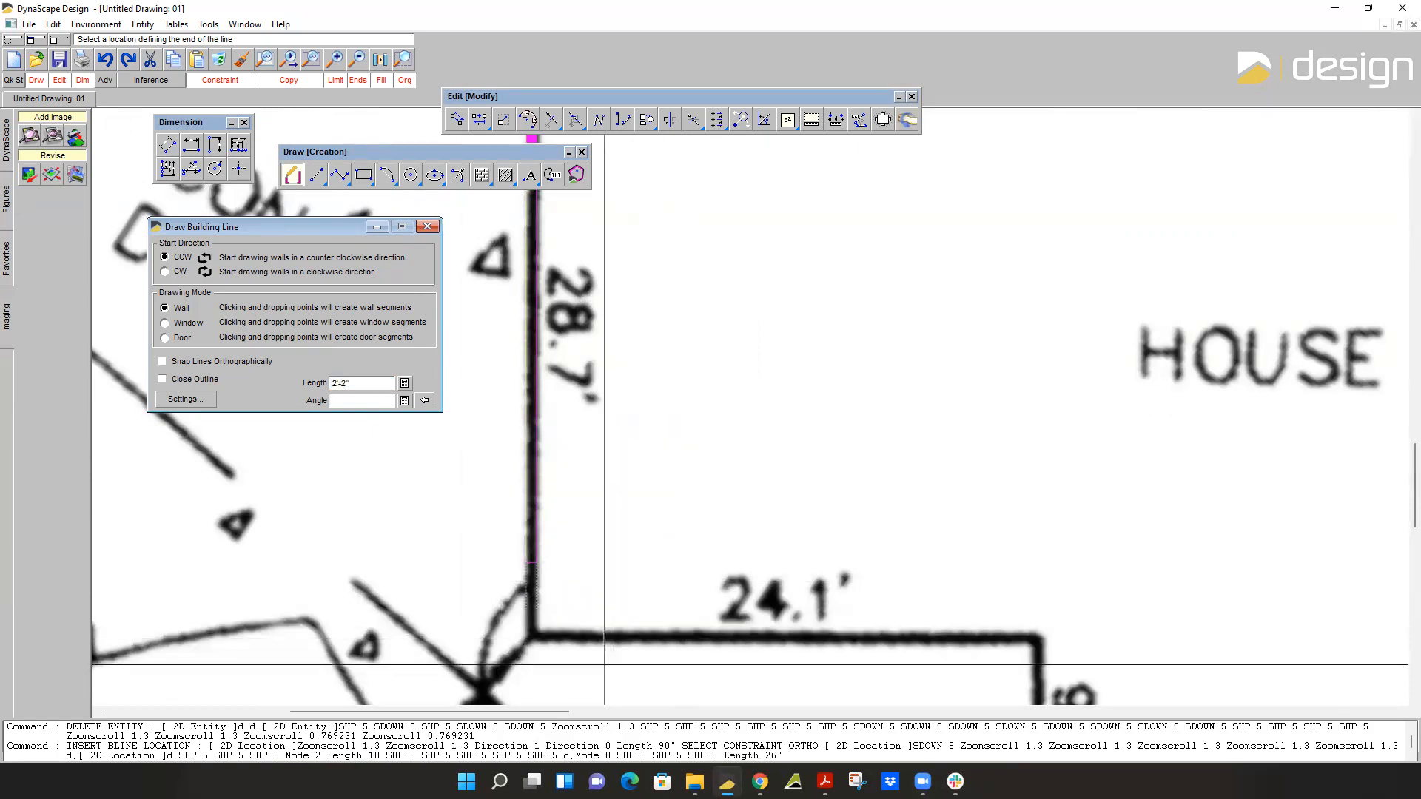
pyautogui.click(658, 606)
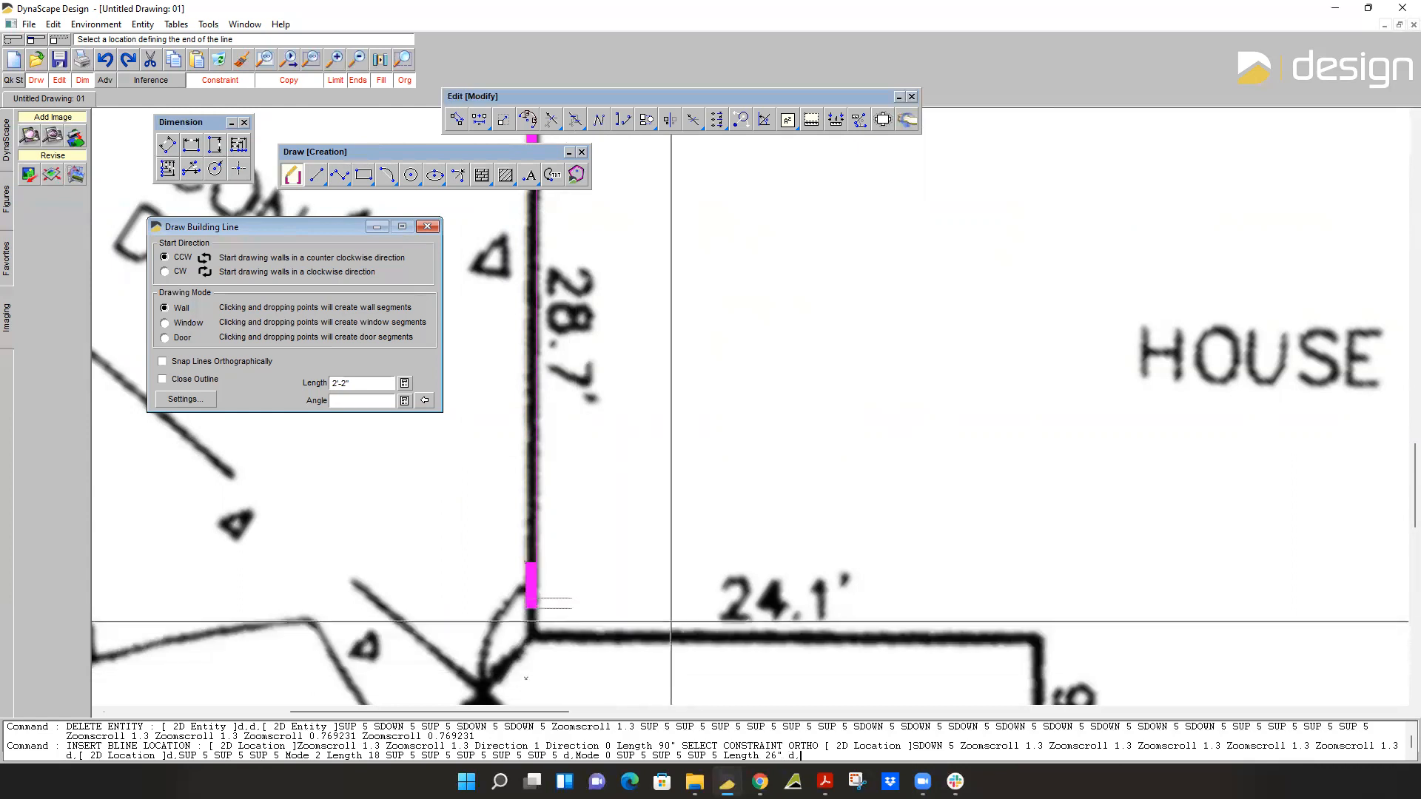
# Turn the corner with a 5'-10" wall segment running right along the 24.1' side.
pyautogui.scroll(-1, 658, 581)
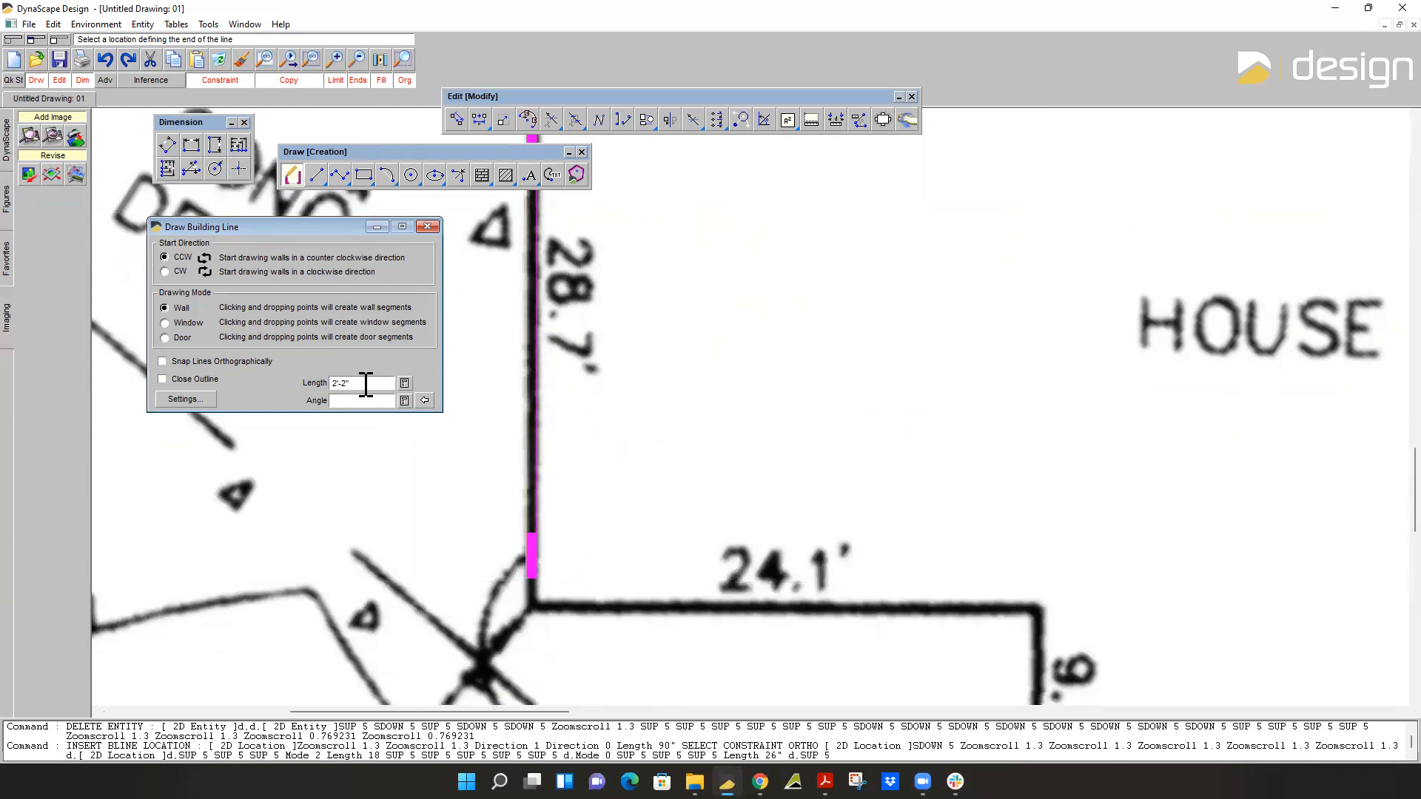
pyautogui.doubleClick(365, 383)
pyautogui.write('70')
pyautogui.press('Return')
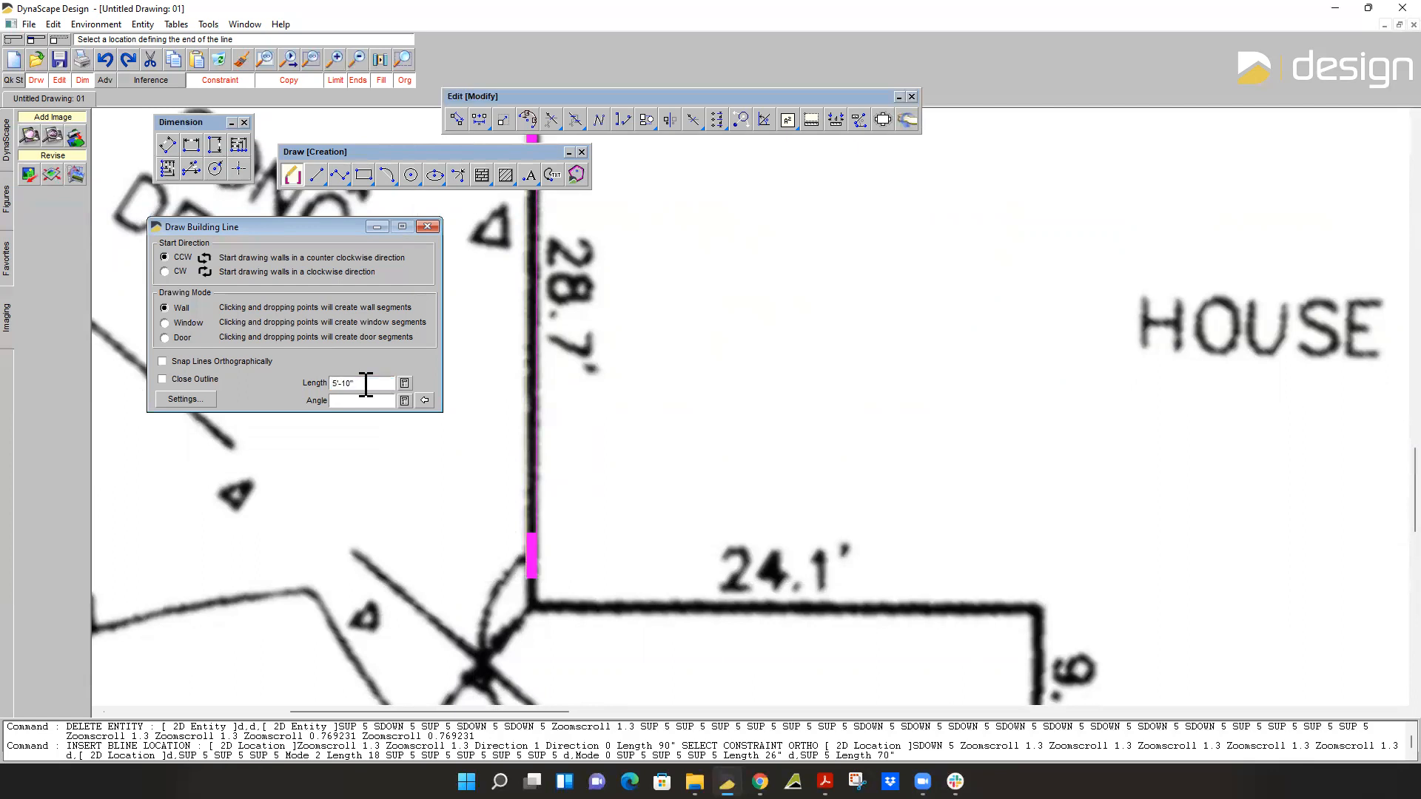
pyautogui.click(749, 544)
# Add a 3'-4" window segment to the right of the 5'-10" wall on the 24.1' side.
pyautogui.click(164, 323)
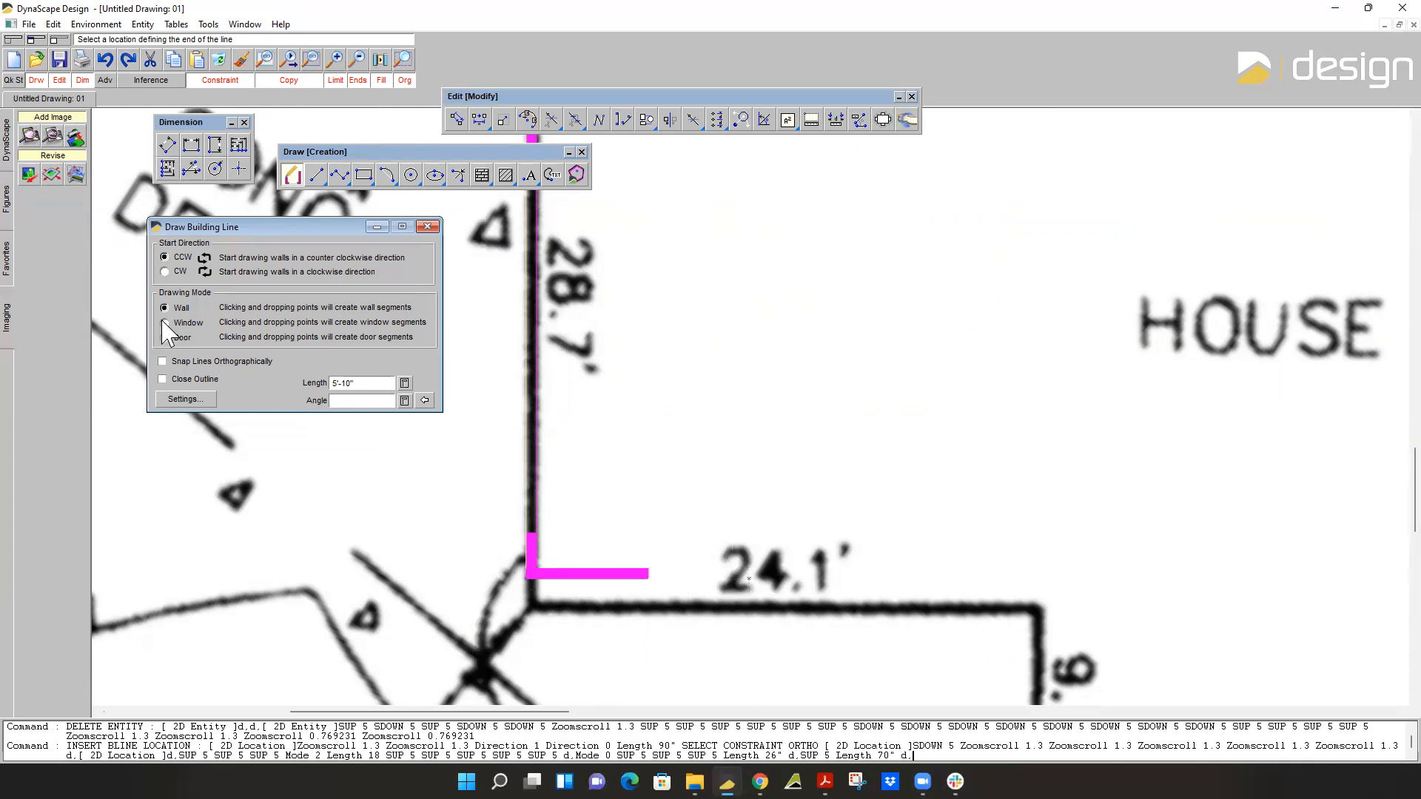
pyautogui.doubleClick(376, 383)
pyautogui.write('4')
pyautogui.press('Return')
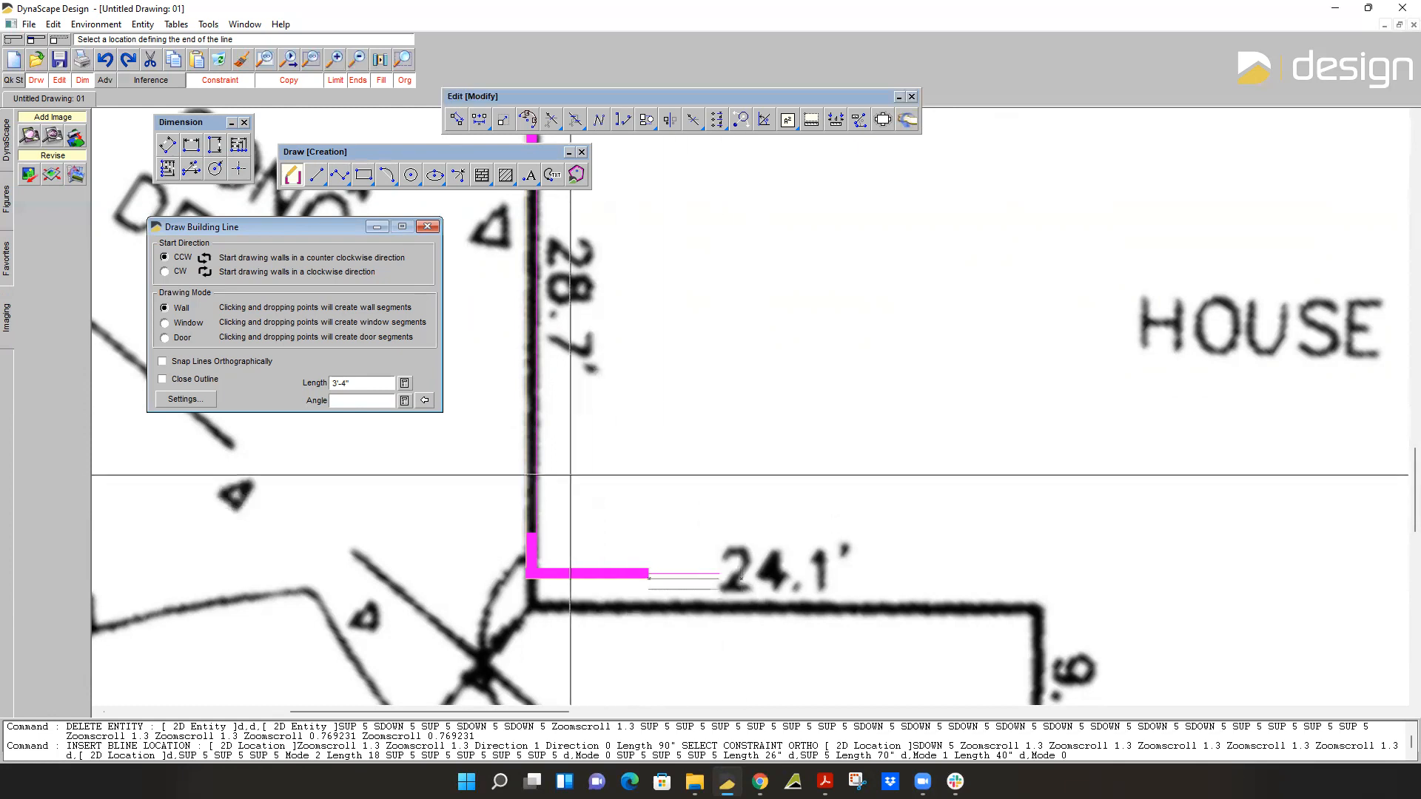
# Add a 6'-11" wall segment to the right of the window on the 24.1' side.
pyautogui.click(165, 308)
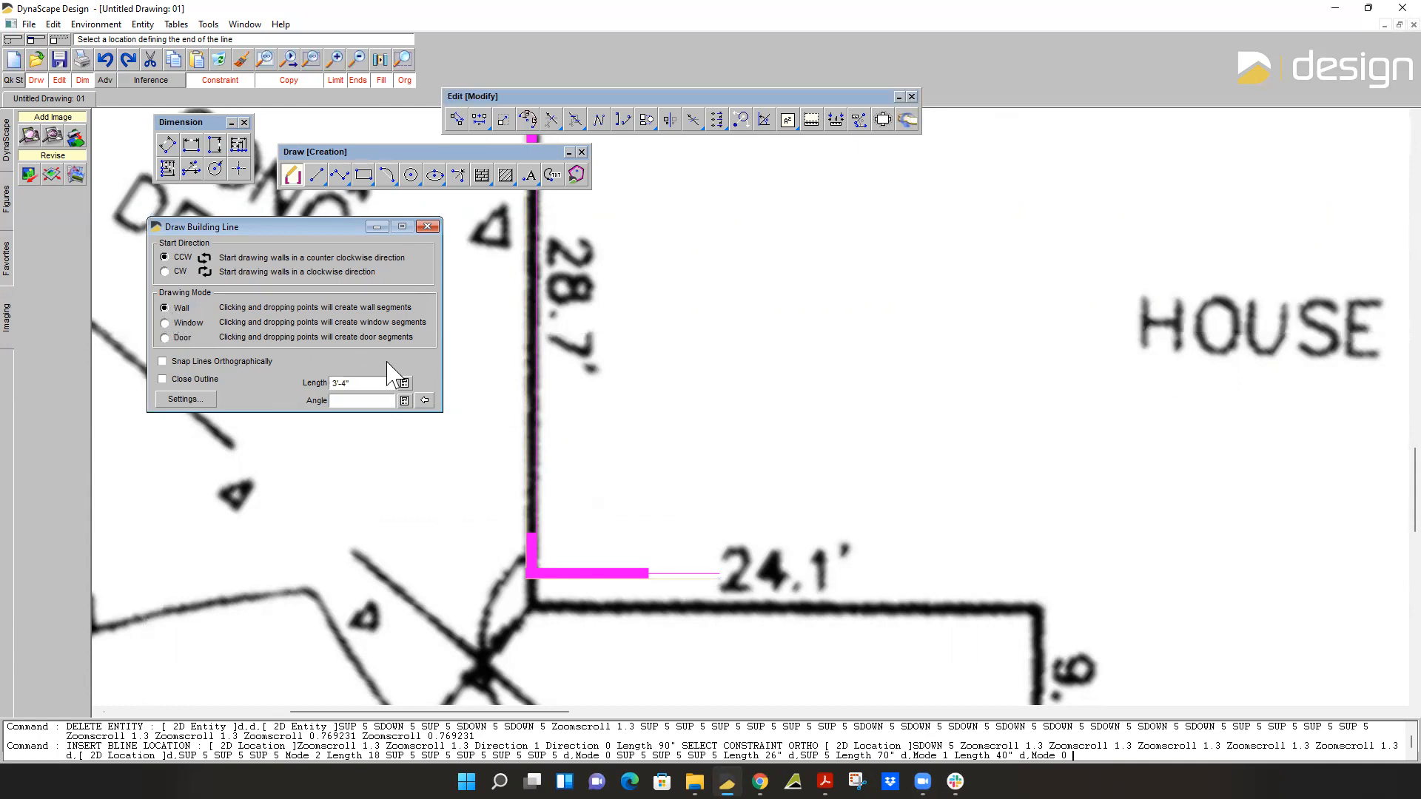
pyautogui.doubleClick(366, 384)
pyautogui.write('8')
pyautogui.press('Return')
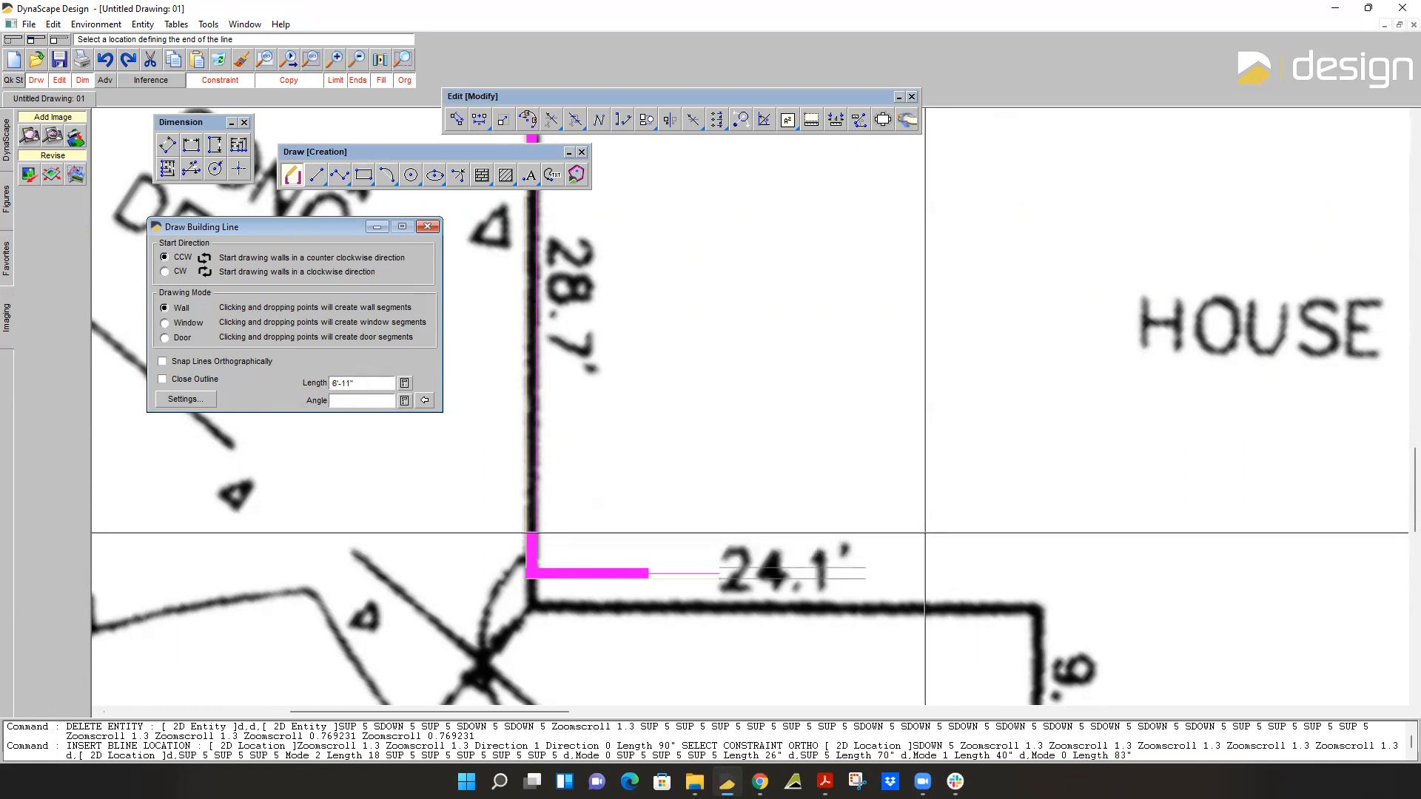
pyautogui.click(925, 578)
# Add a 3'-4" window segment to the right of the 6'-11" wall on the 24.1' side.
pyautogui.click(164, 323)
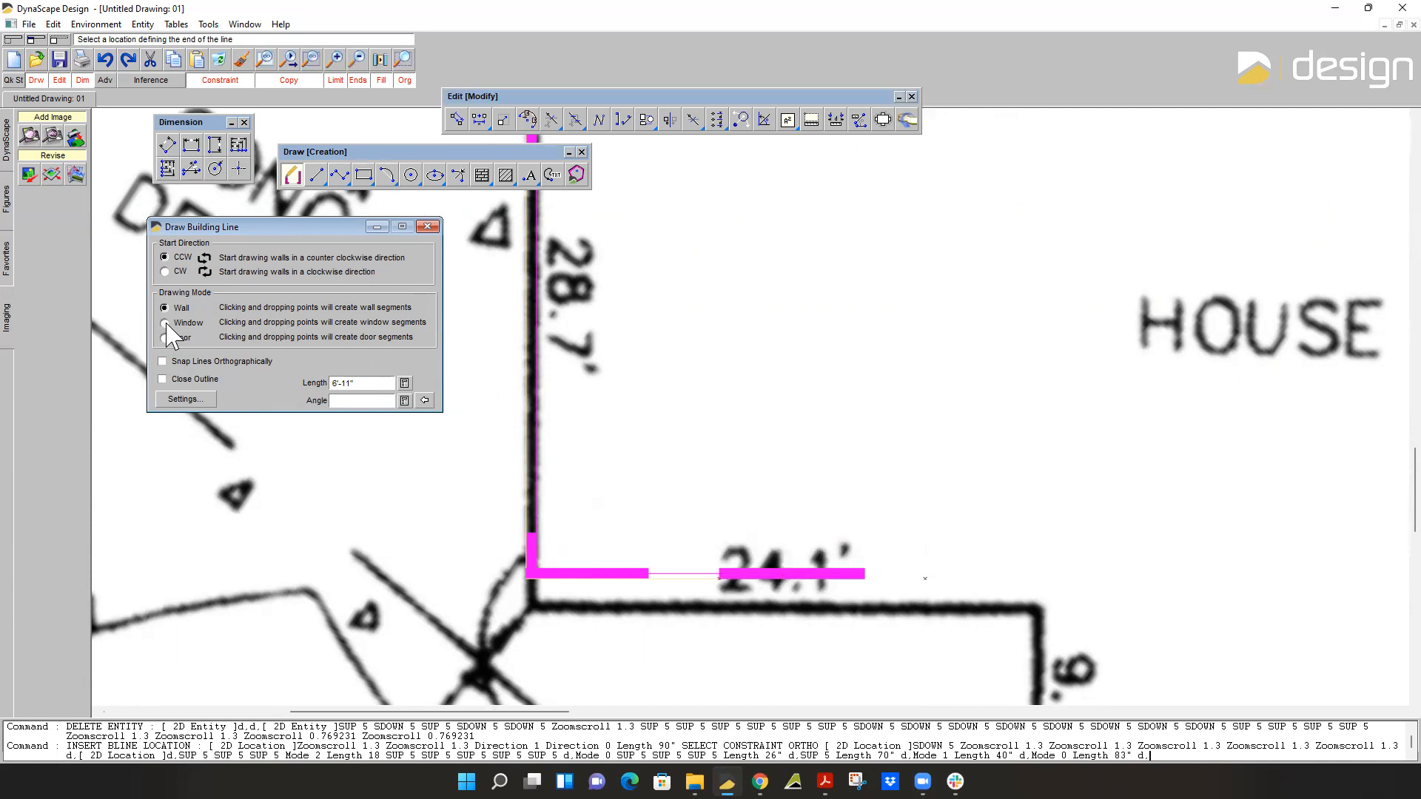
pyautogui.doubleClick(382, 383)
pyautogui.write('40')
pyautogui.press('Return')
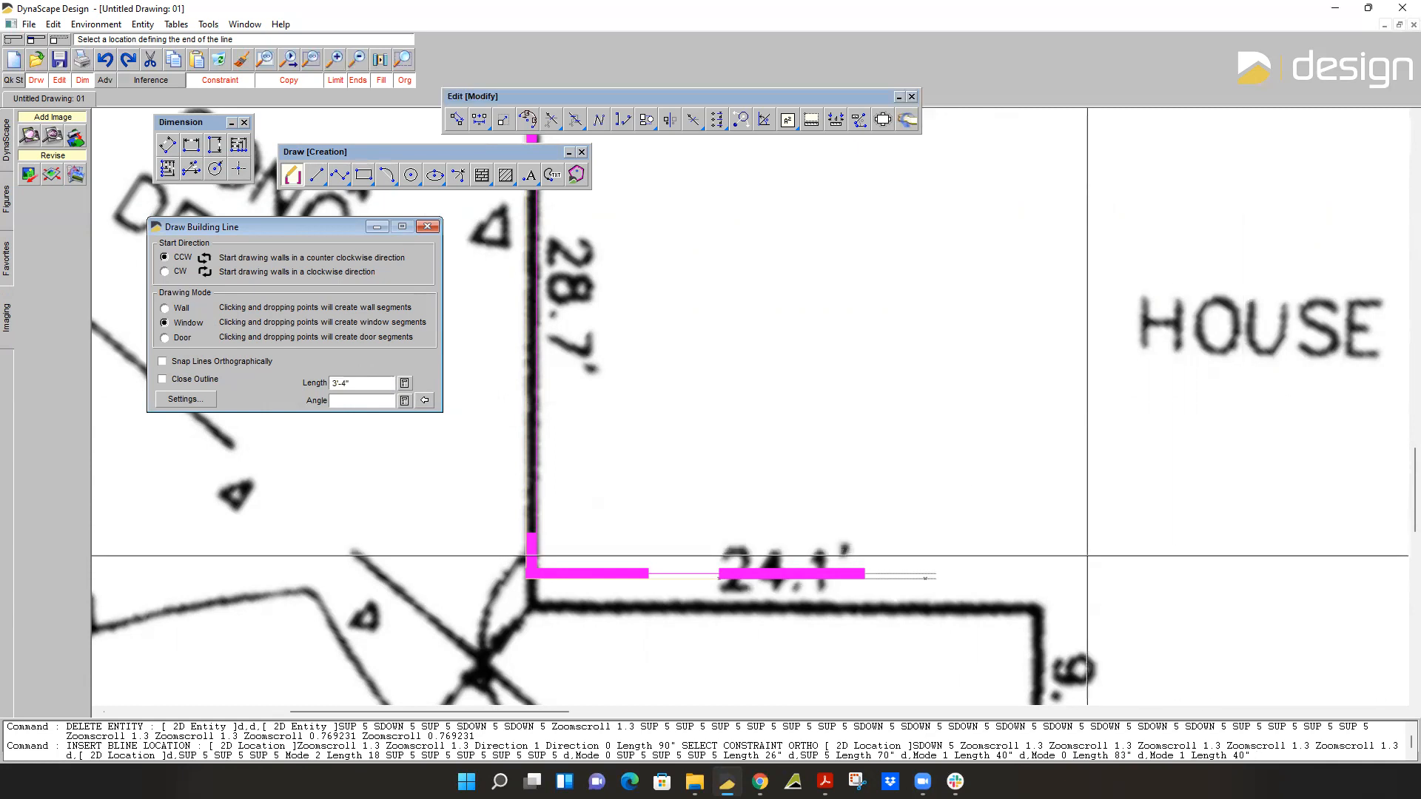
# Add a 4'-8" wall segment to the right of the second window, ending the 24.1' side.
pyautogui.click(164, 308)
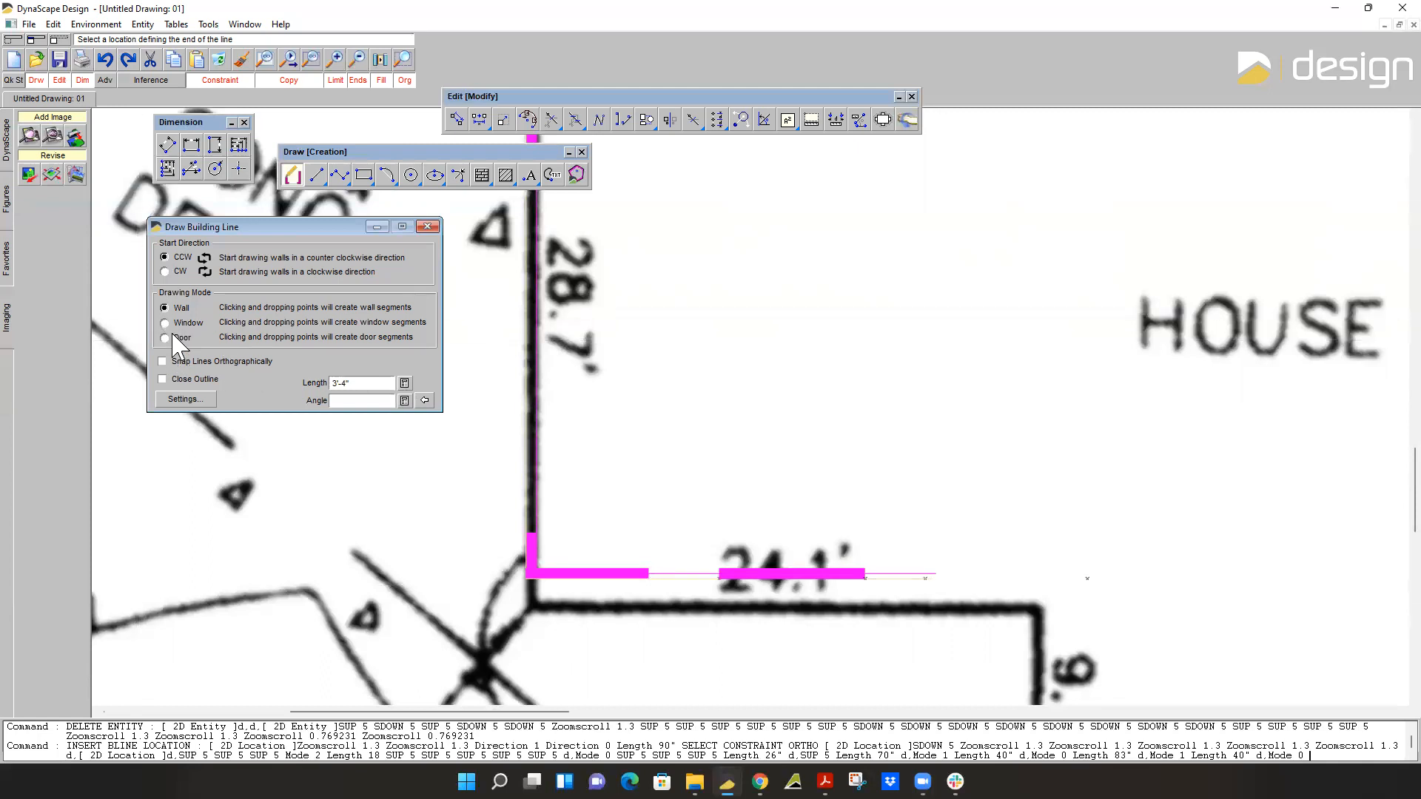
pyautogui.doubleClick(360, 382)
pyautogui.write('56')
pyautogui.press('Return')
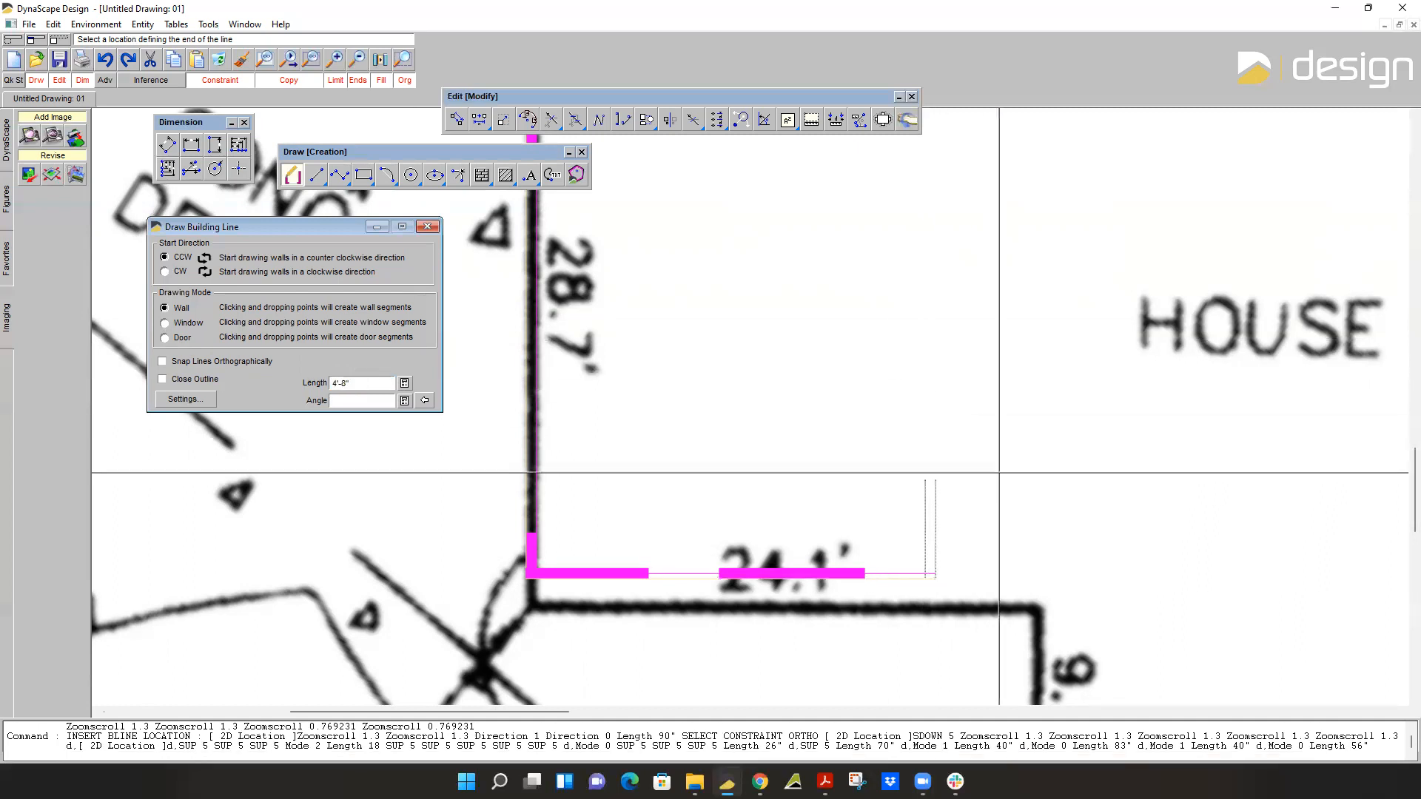
pyautogui.scroll(-3, 1061, 529)
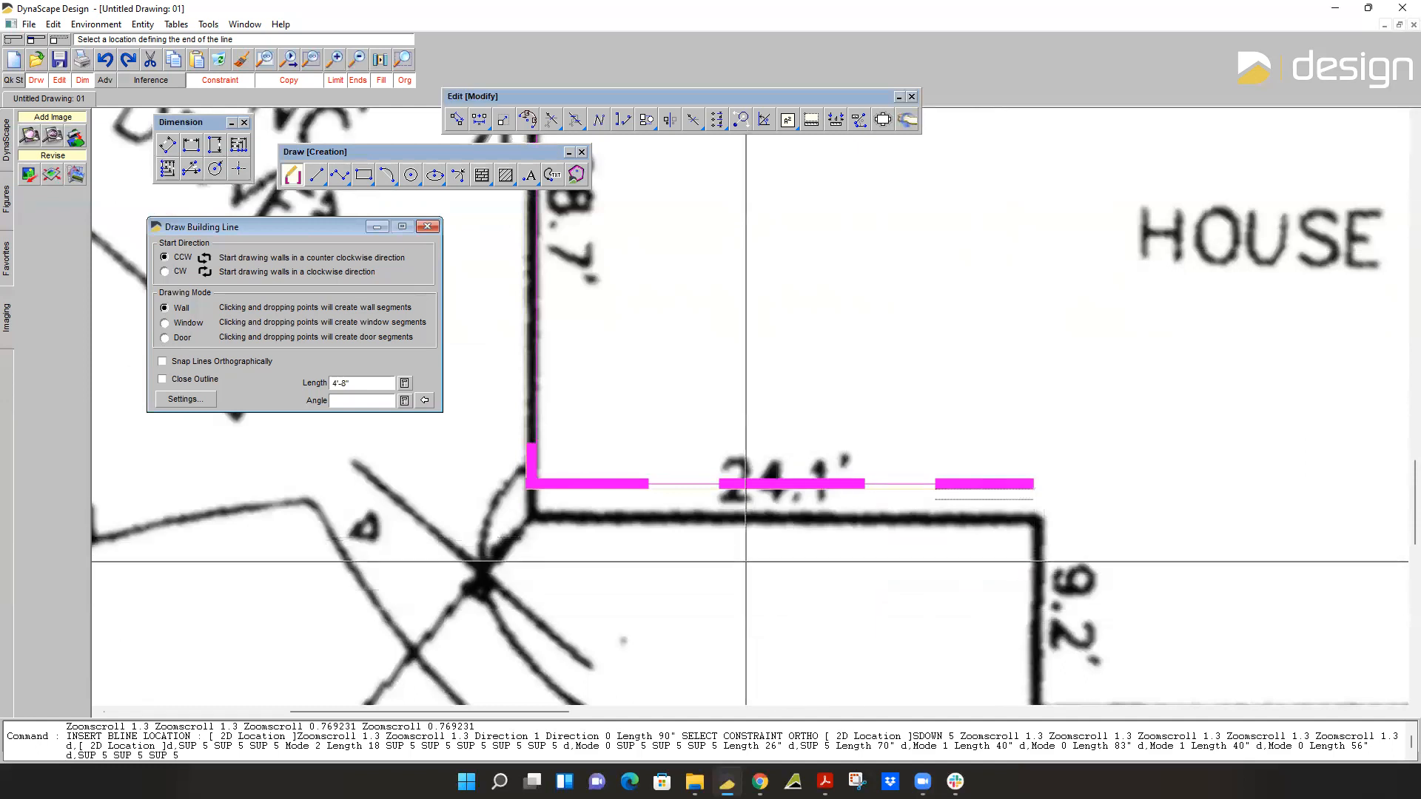
# Turn the corner with a 9'-4" wall segment running down along the 9.2' side.
pyautogui.doubleClick(357, 383)
pyautogui.write('112')
pyautogui.press('Return')
pyautogui.scroll(-4, 1064, 526)
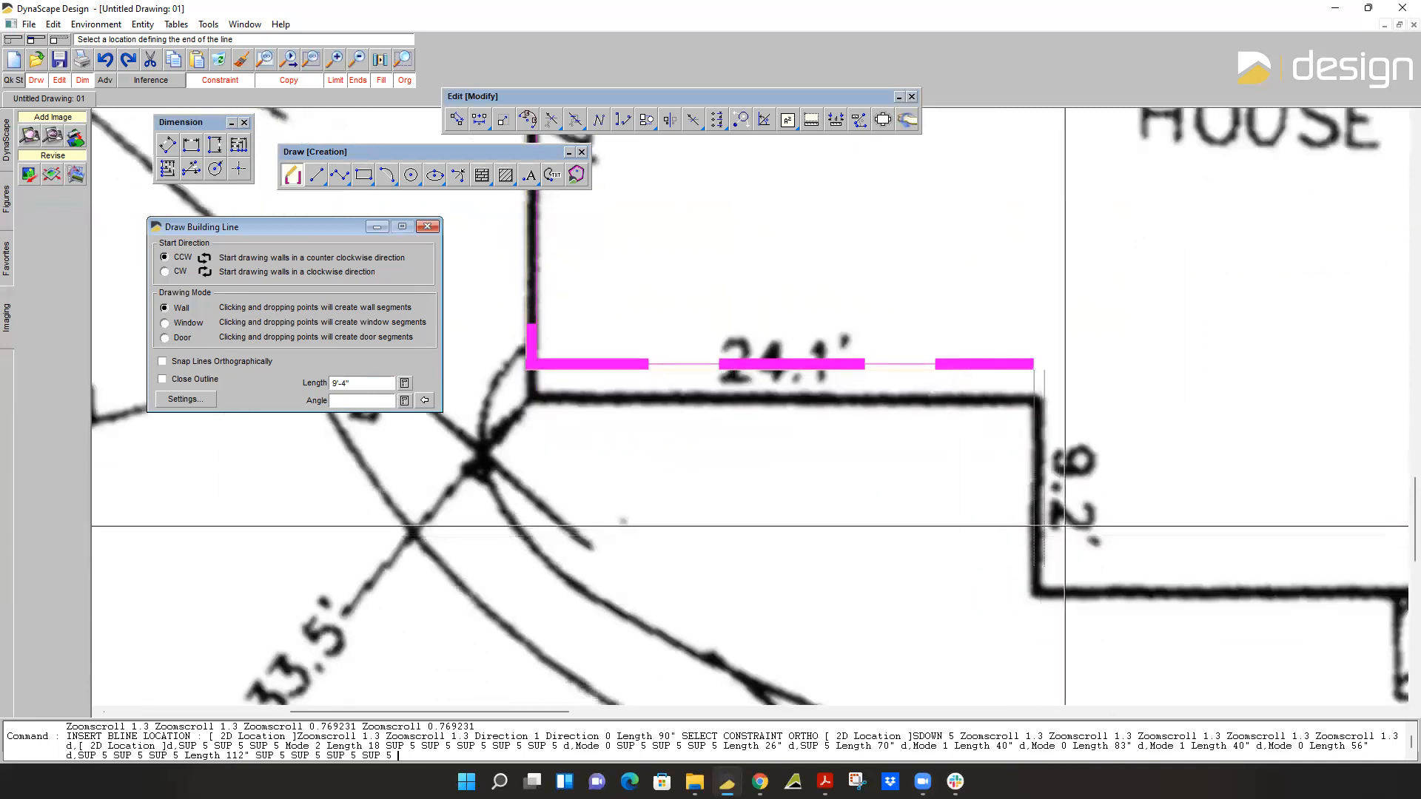
pyautogui.click(1064, 526)
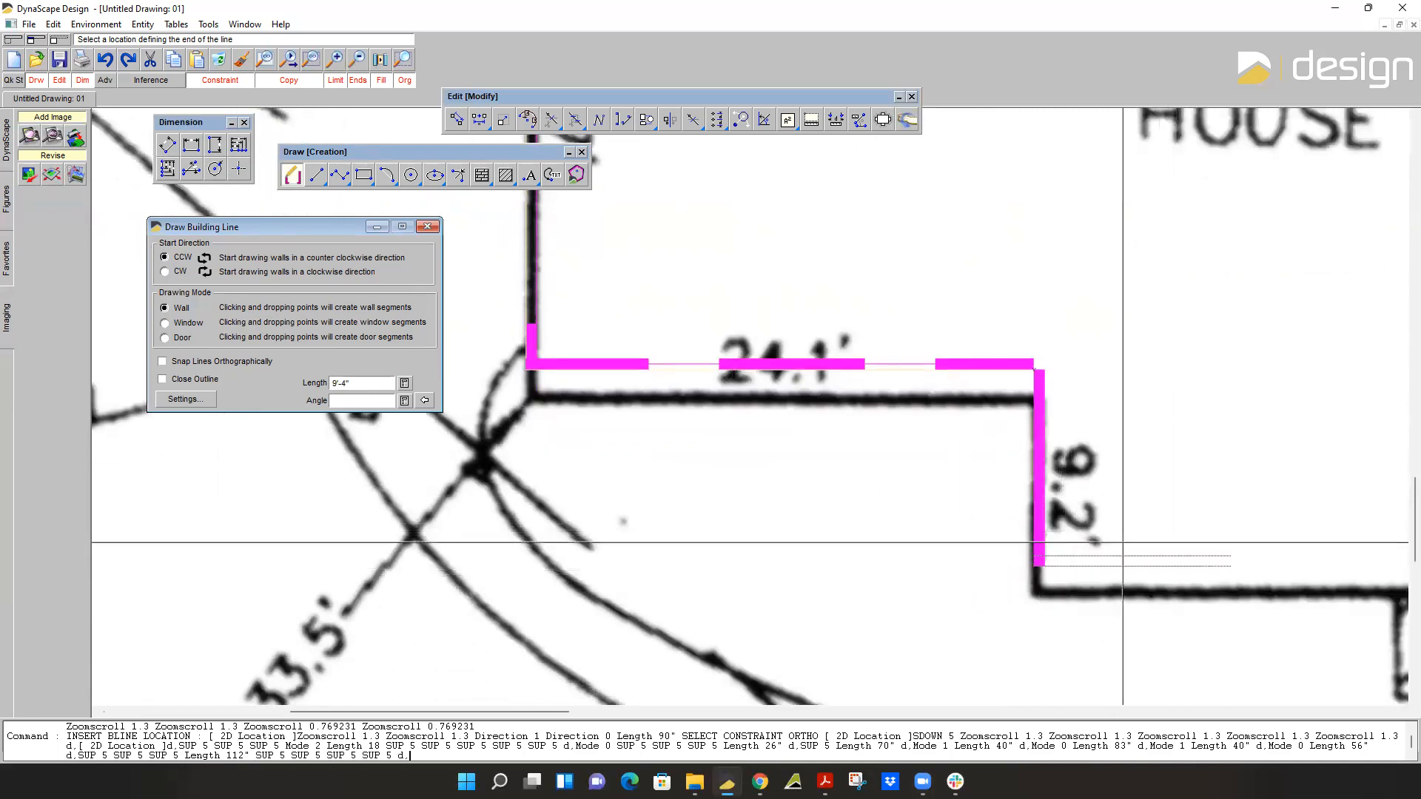
# Turn the corner with a 3'-0" wall segment running right along the 44.0' side.
pyautogui.doubleClick(371, 384)
pyautogui.write('3')
pyautogui.press('Return')
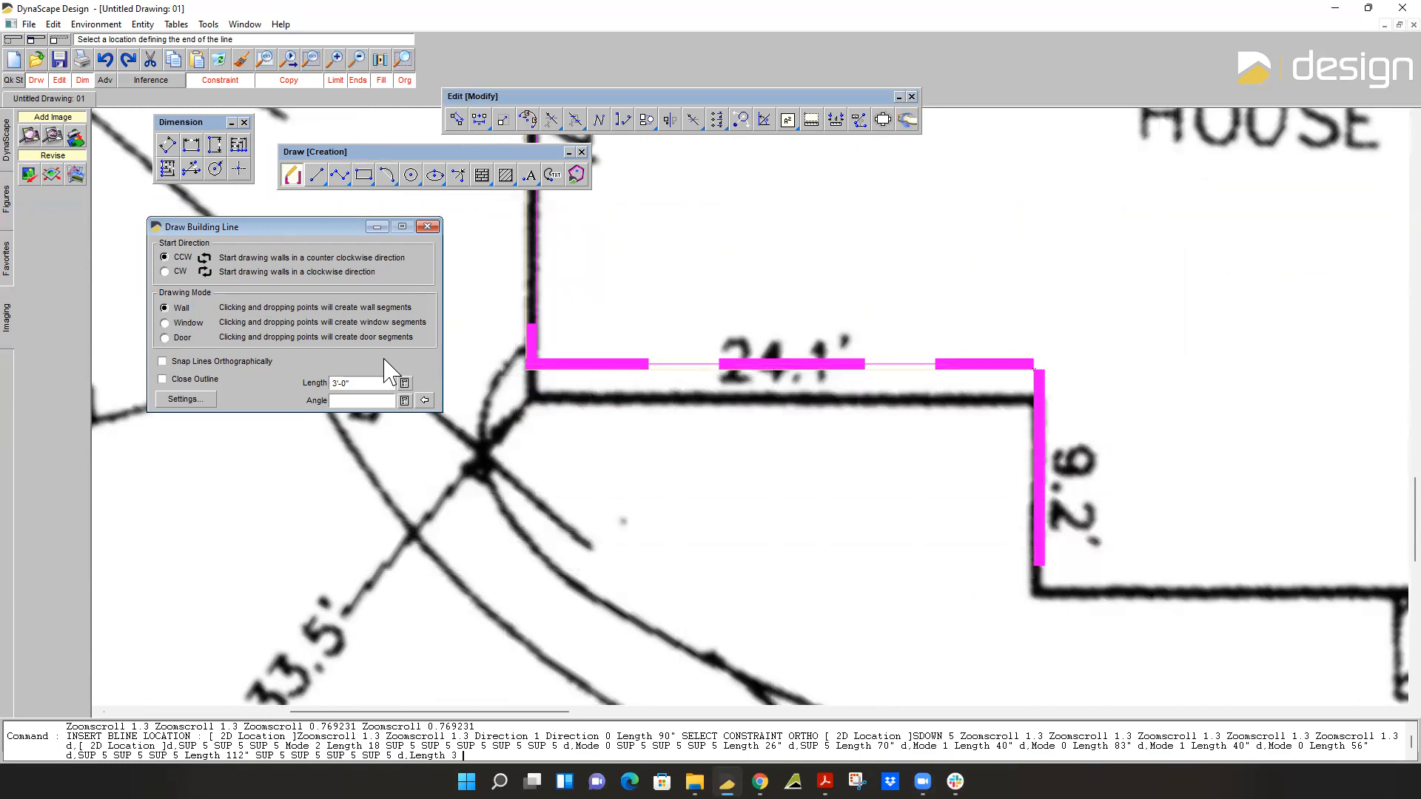
pyautogui.click(1164, 558)
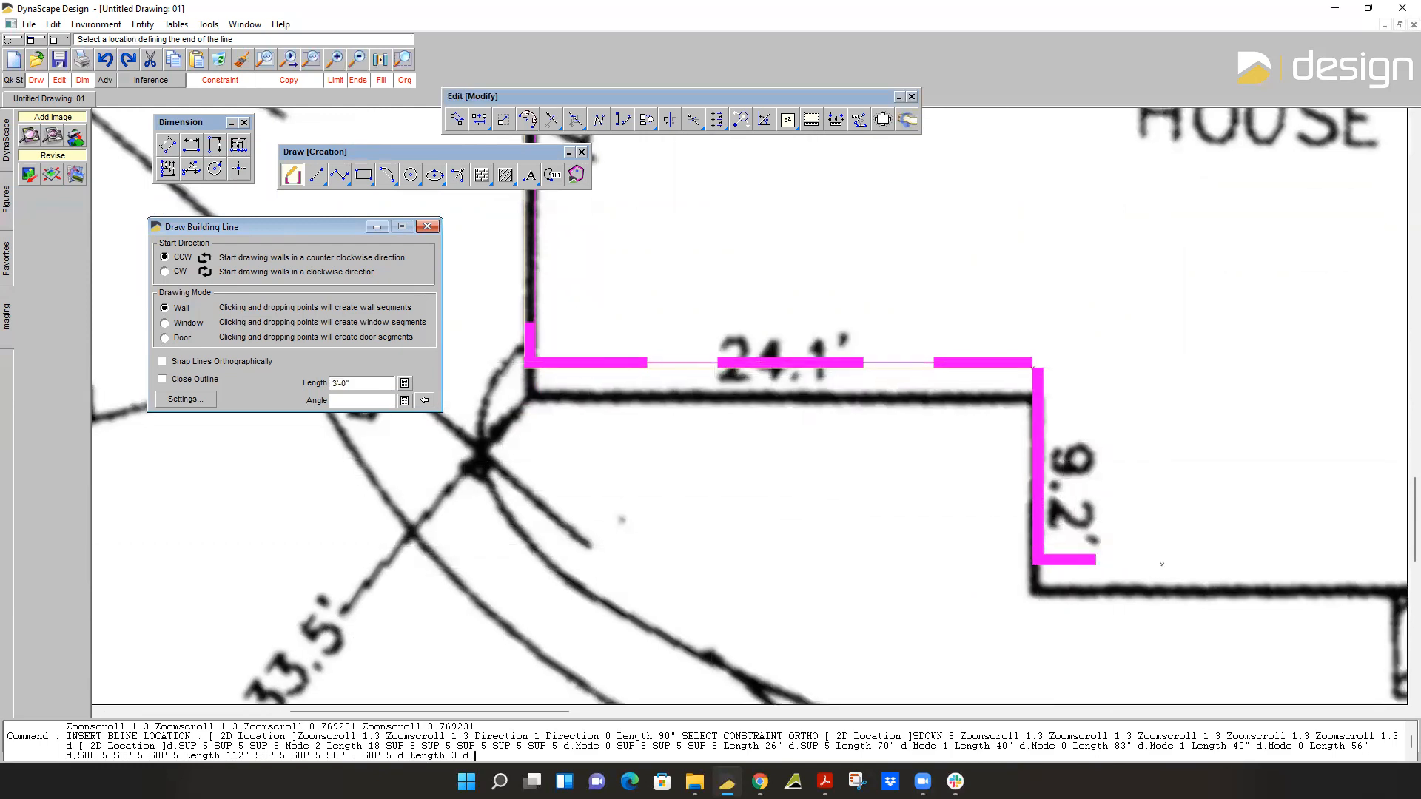
pyautogui.moveTo(1163, 557); pyautogui.dragTo(560, 567, button='middle')
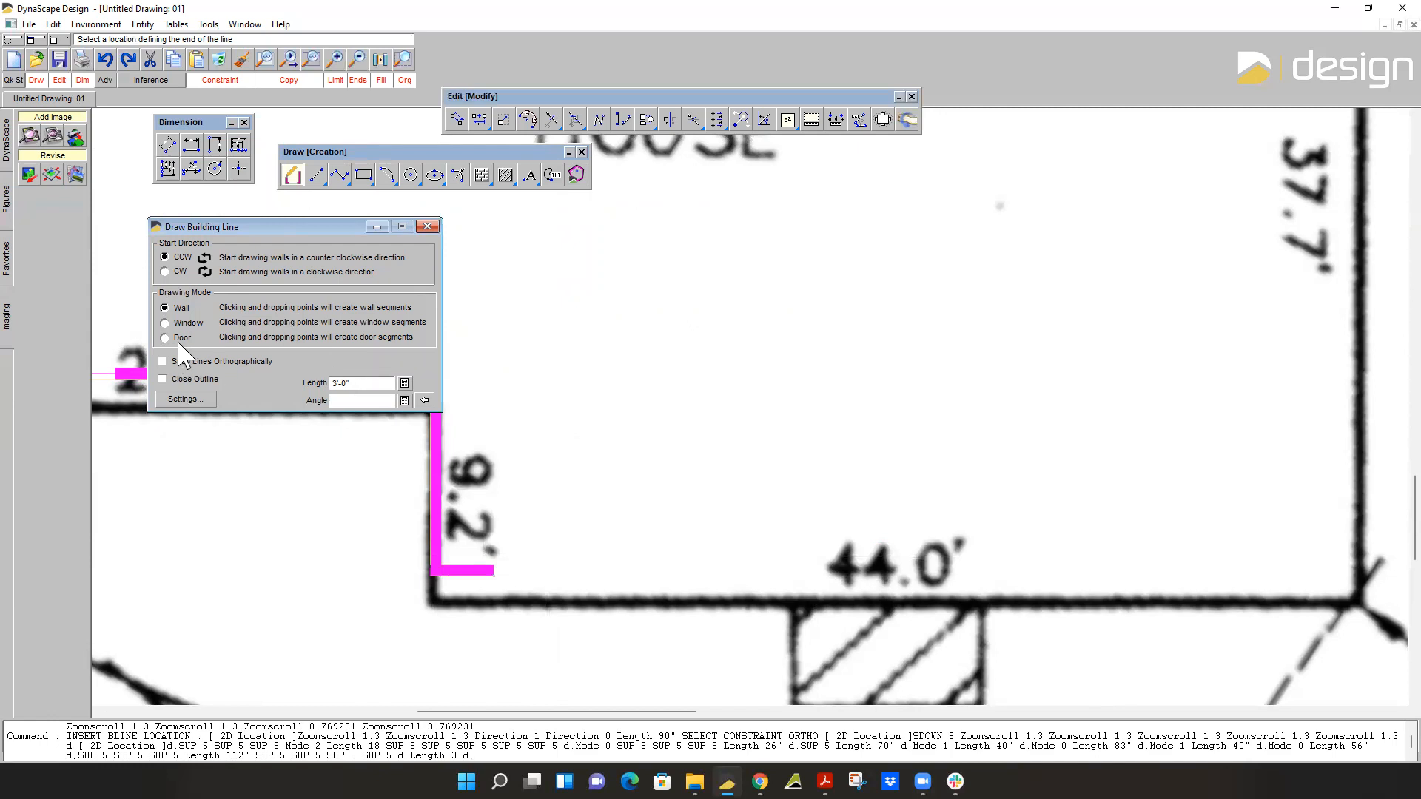
# Add a 3'-4" window segment to the right of the 3'-0" wall on the 44.0' side.
pyautogui.click(165, 322)
pyautogui.doubleClick(354, 384)
pyautogui.write('40"')
pyautogui.press('Return')
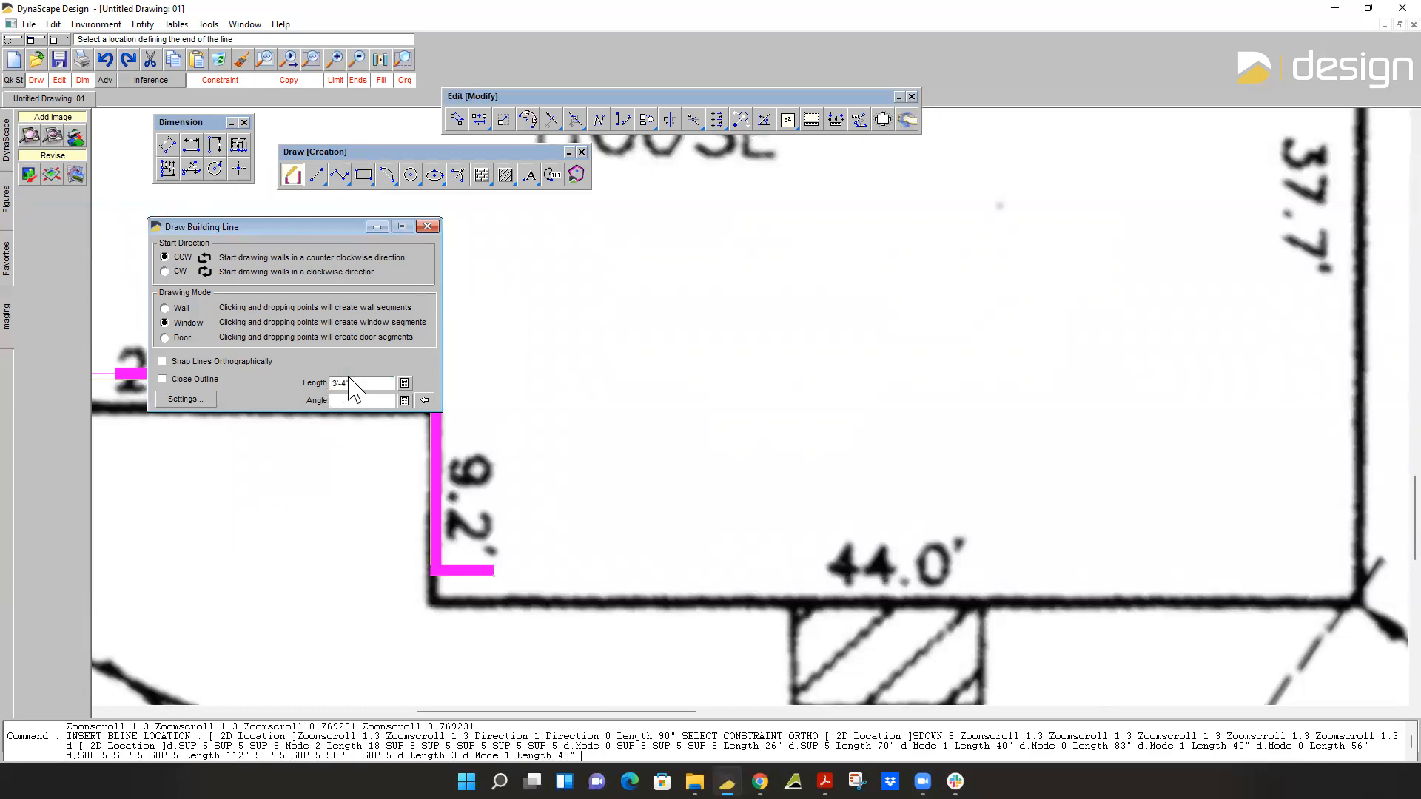
pyautogui.click(596, 575)
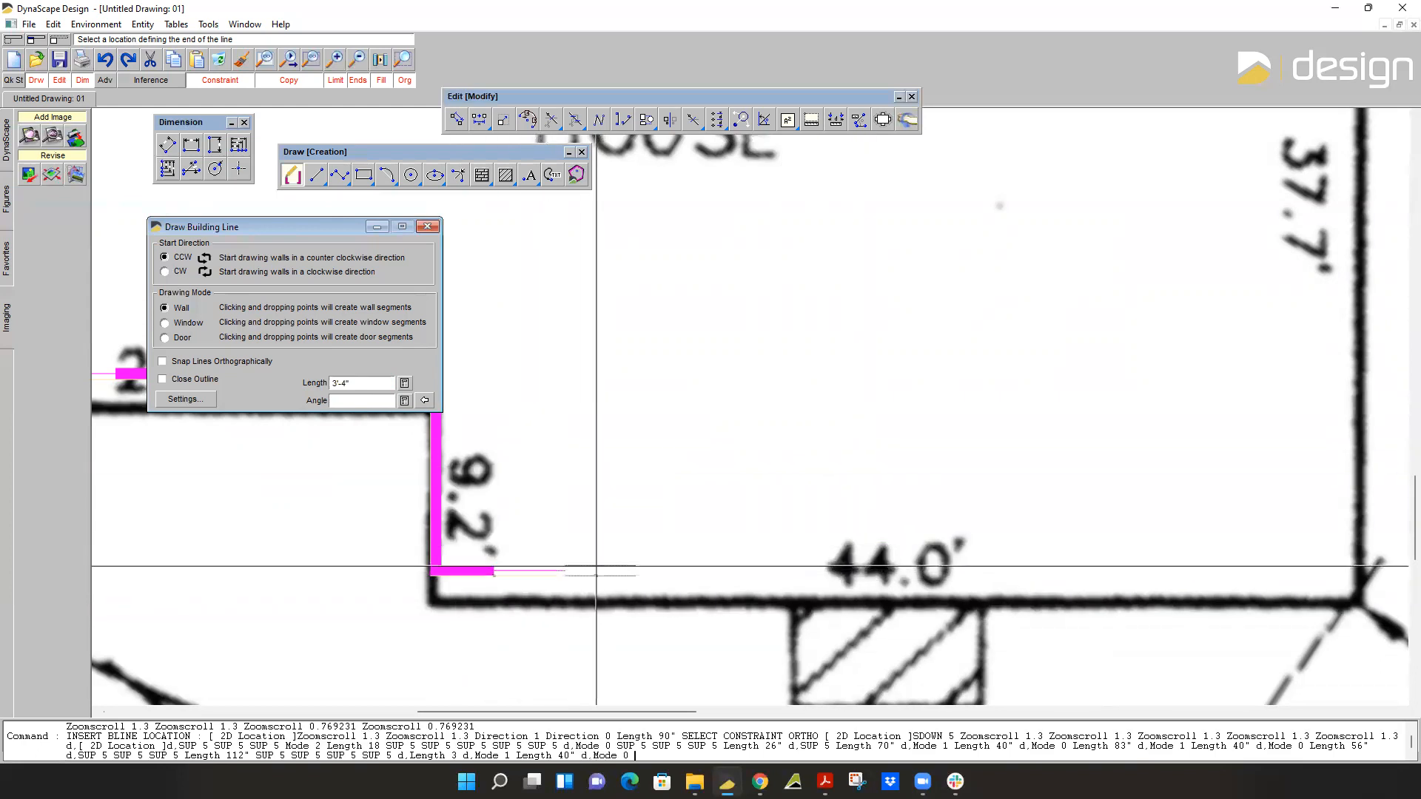
# Add a 5'-6" wall segment to the right of the first window on the 44.0' side.
pyautogui.click(361, 379)
pyautogui.write('66')
pyautogui.press('Return')
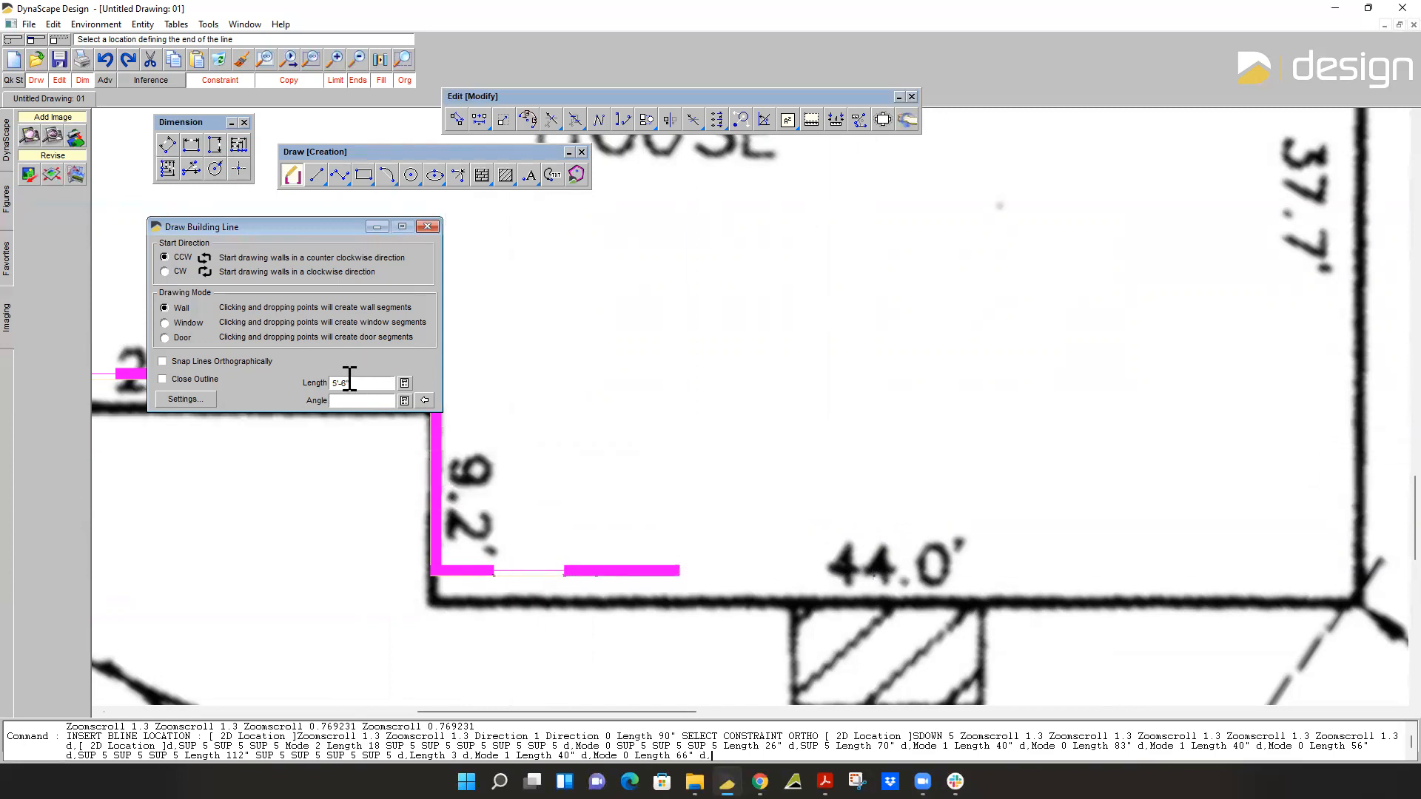
# Add a 3'-4" window segment to the right of the 5'-6" wall on the 44.0' side.
pyautogui.click(164, 322)
pyautogui.doubleClick(354, 383)
pyautogui.write('40')
pyautogui.press('Return')
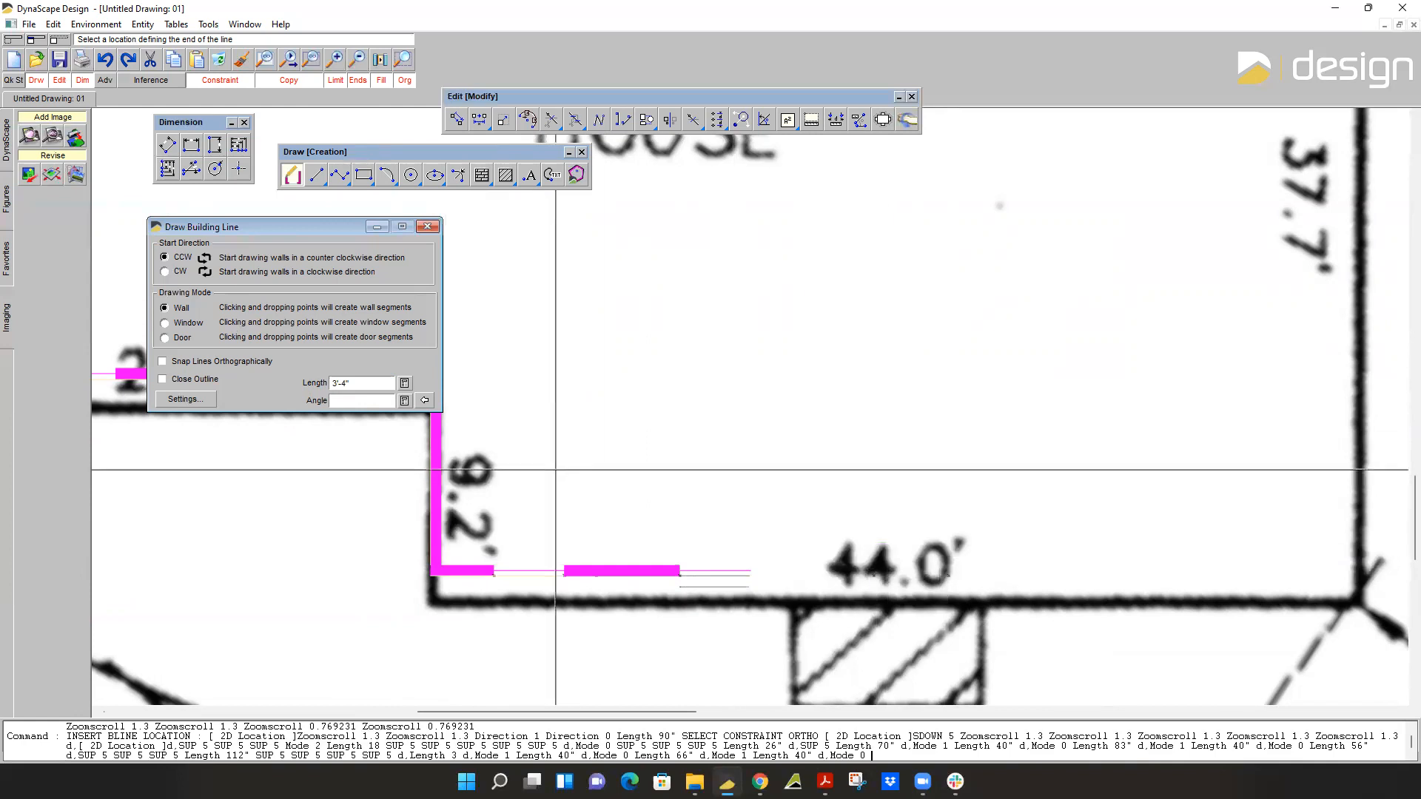
# Continue the 44.0' side beyond the second window with a 1'-11" wall segment and a further 1'-10" wall segment.
pyautogui.doubleClick(366, 383)
pyautogui.write('23')
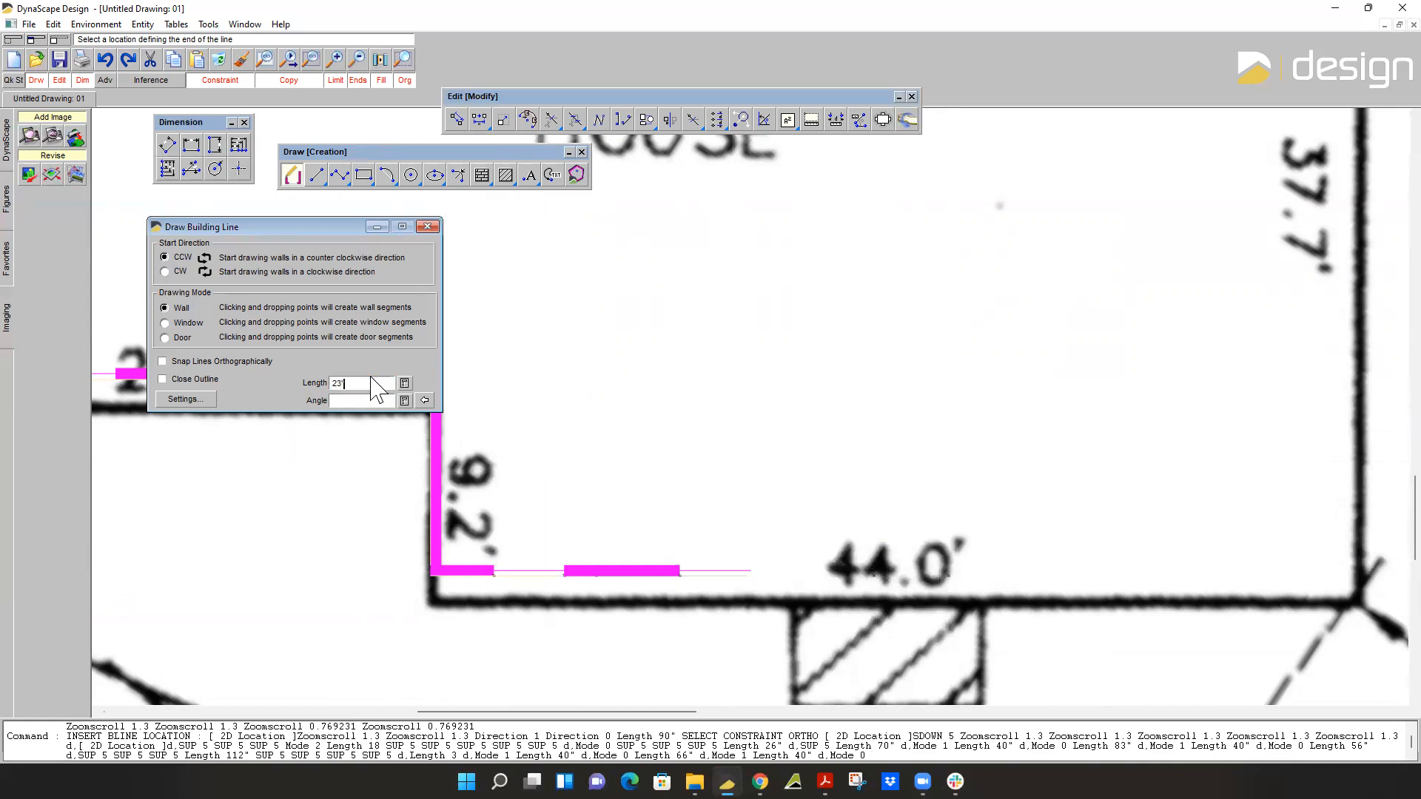
pyautogui.press('Return')
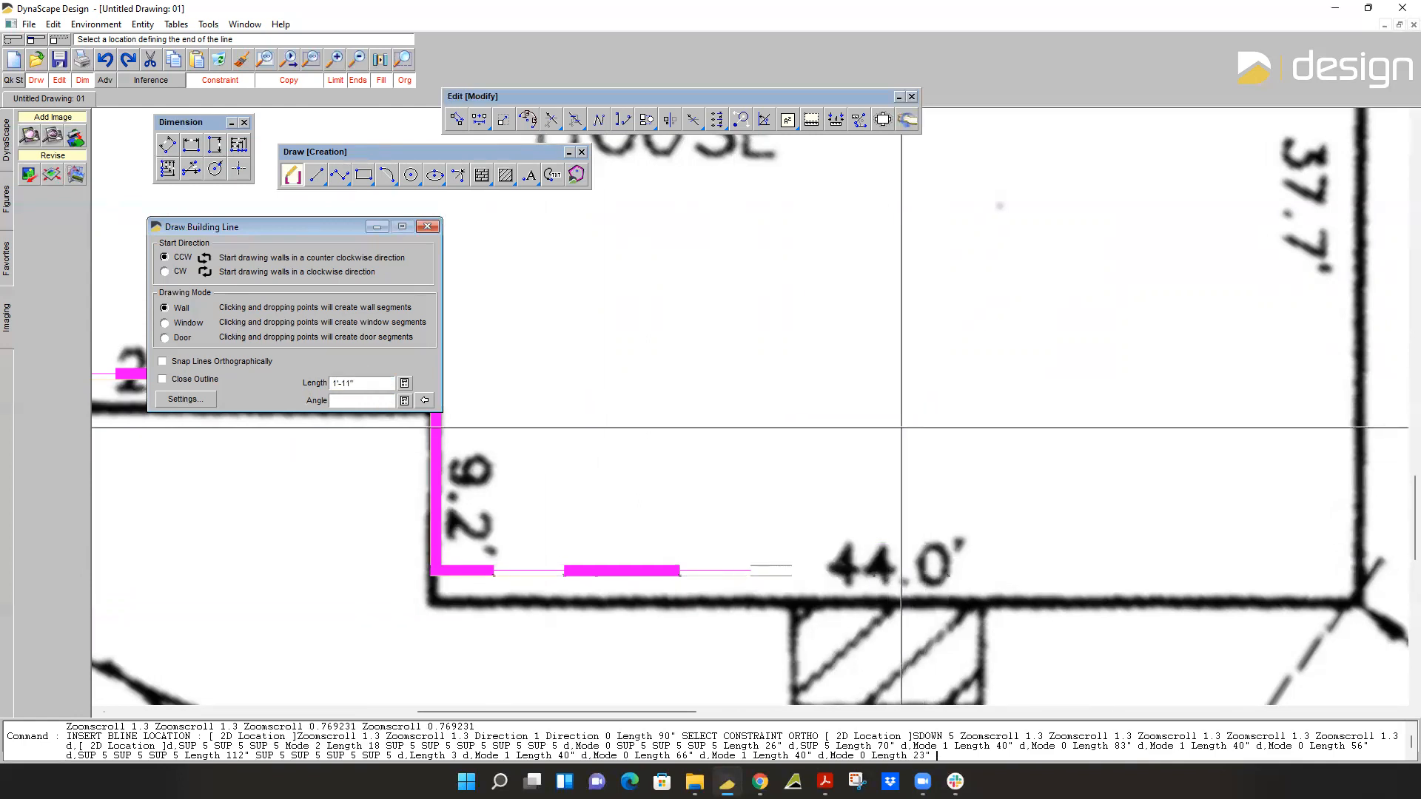
pyautogui.doubleClick(366, 383)
pyautogui.write('2')
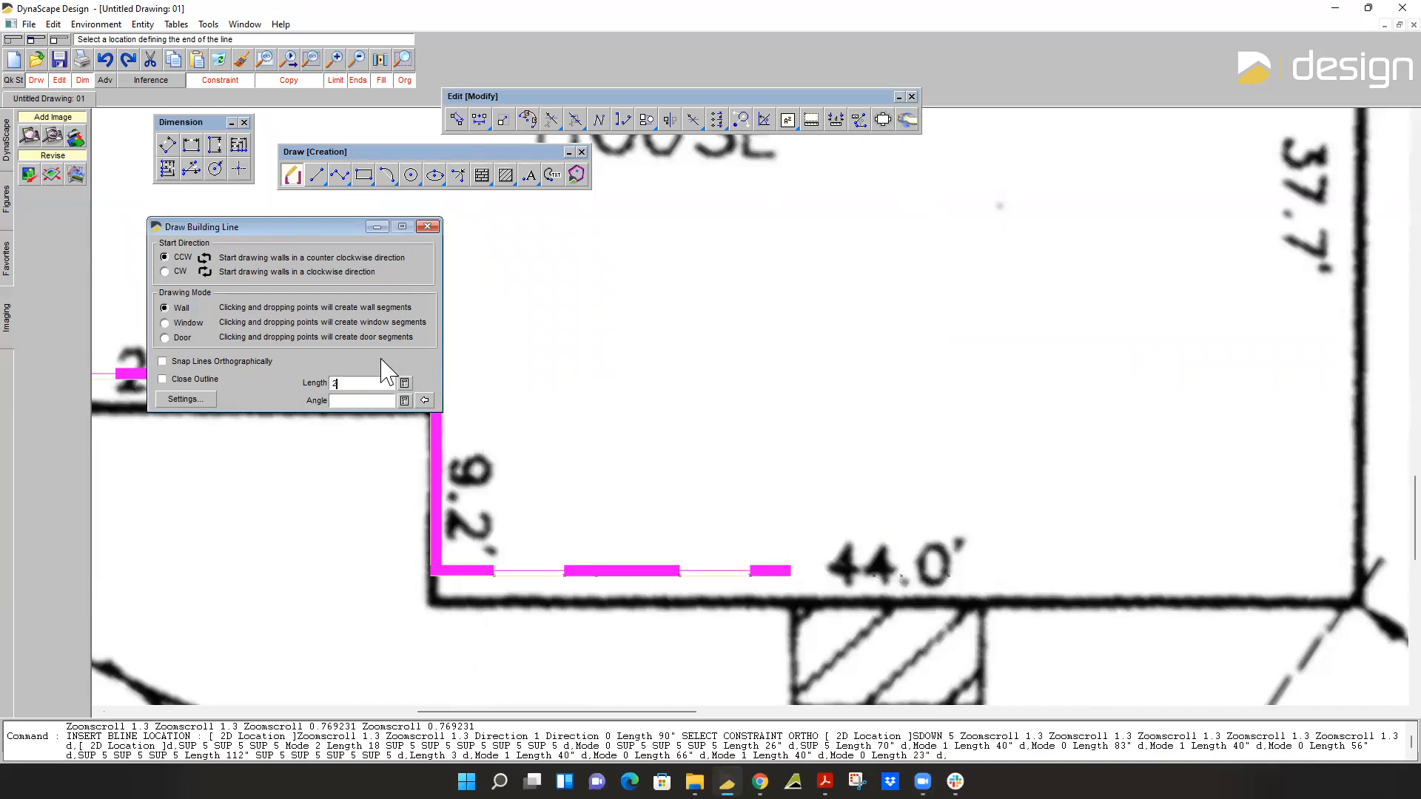
pyautogui.write('2')
pyautogui.press('Return')
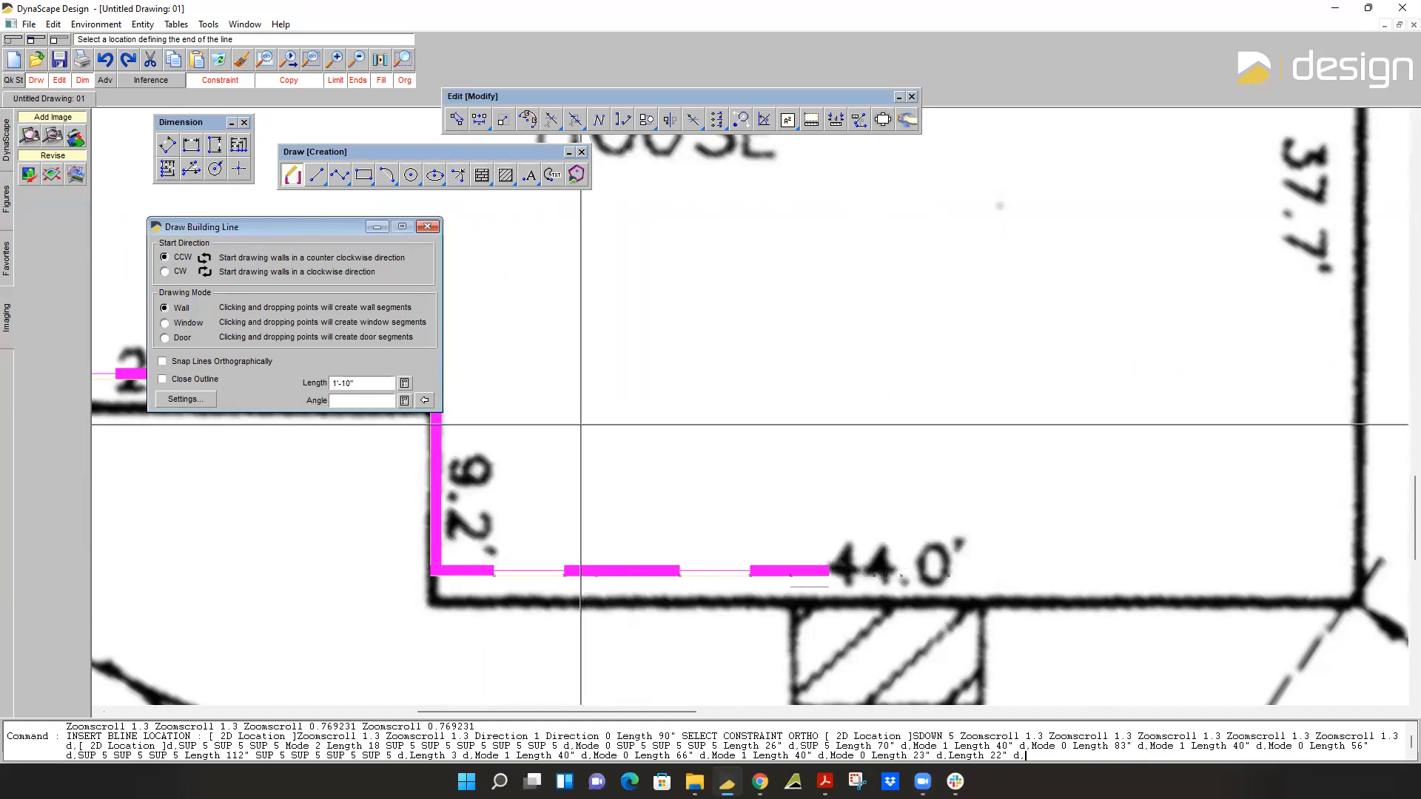
# Add a 5'-4" door segment to the right of the 1'-10" wall on the 44.0' side.
pyautogui.click(164, 337)
pyautogui.doubleClick(355, 383)
pyautogui.write('64')
pyautogui.press('Return')
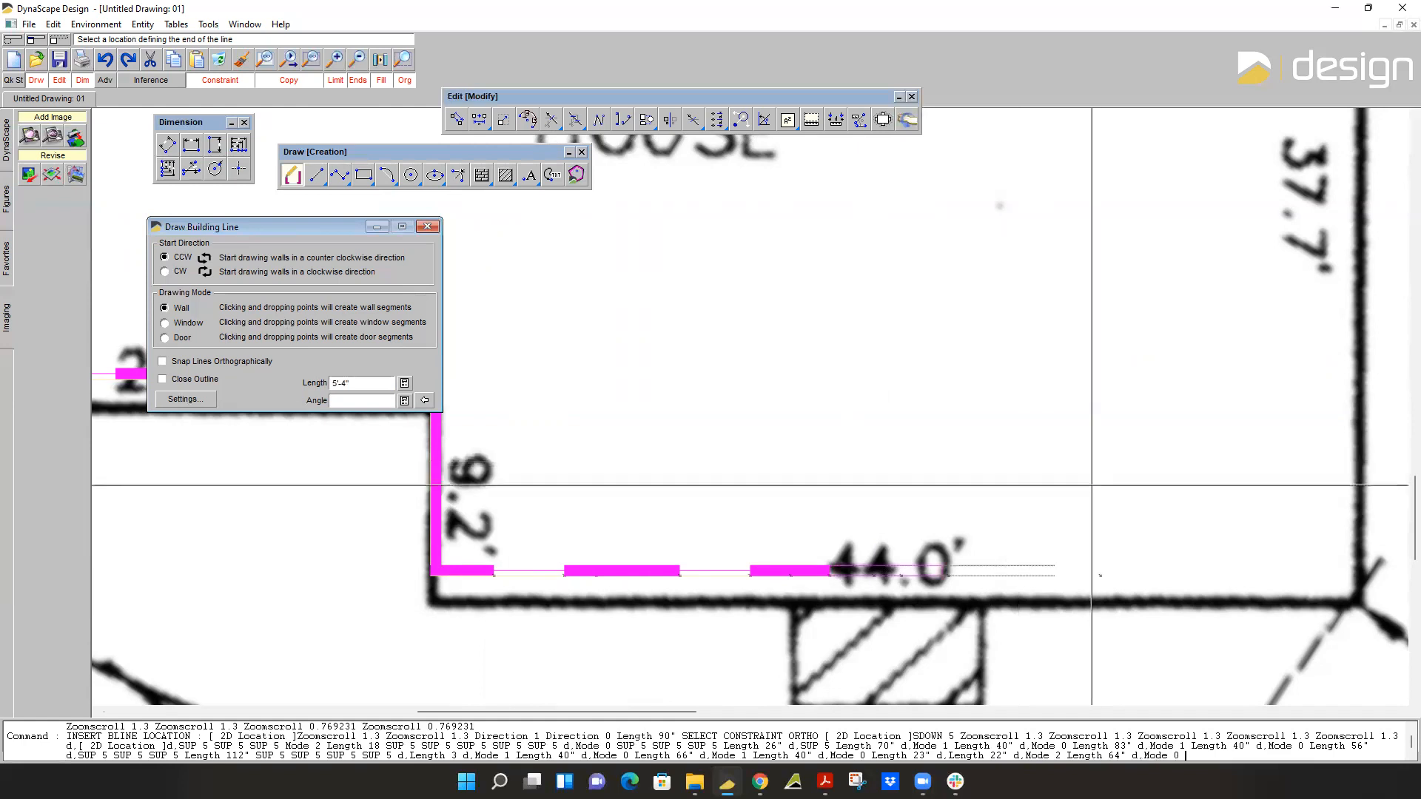
# Add a 5'-4" wall segment to the right of the door on the 44.0' side.
pyautogui.press('Up')
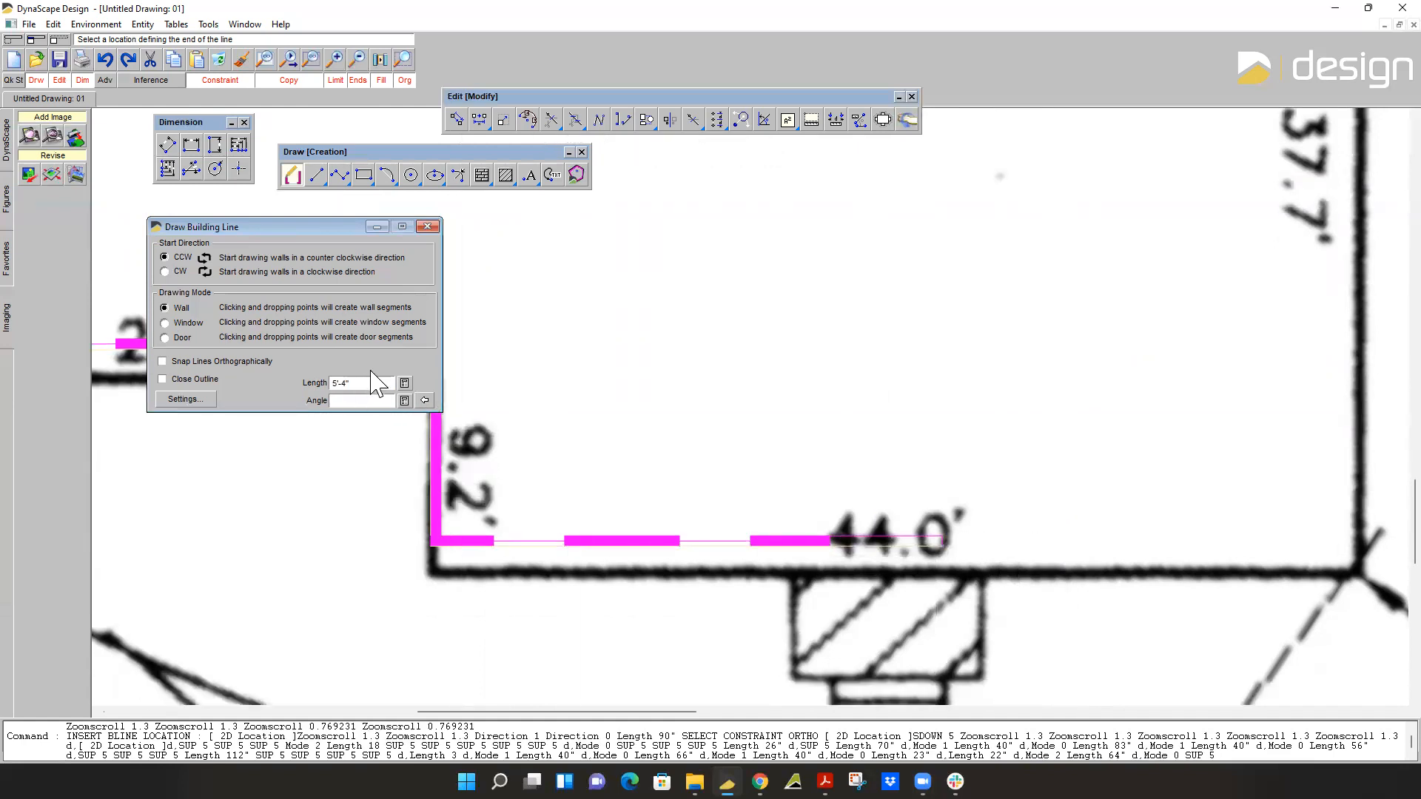
pyautogui.write('44')
pyautogui.press('Return')
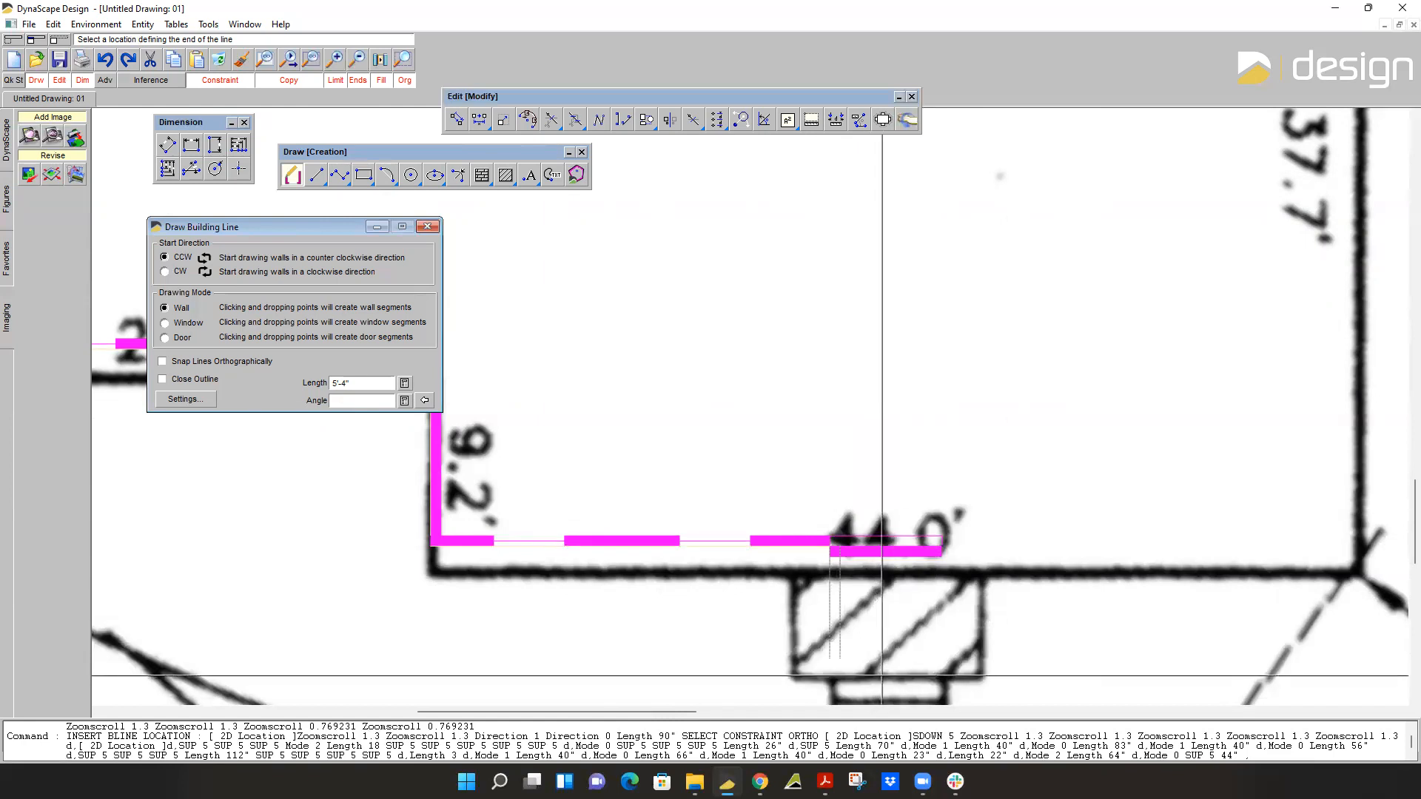
pyautogui.click(941, 551)
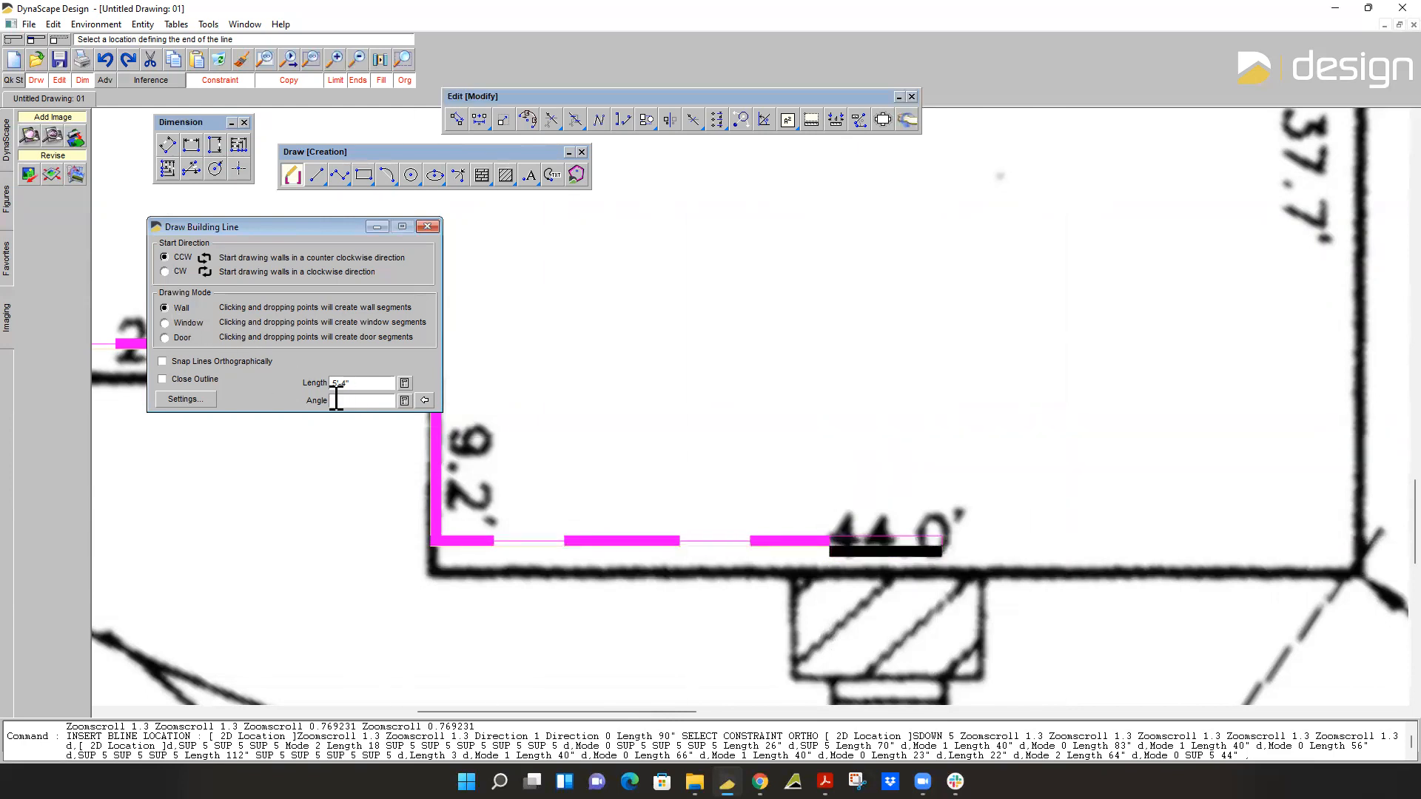
pyautogui.click(1056, 530)
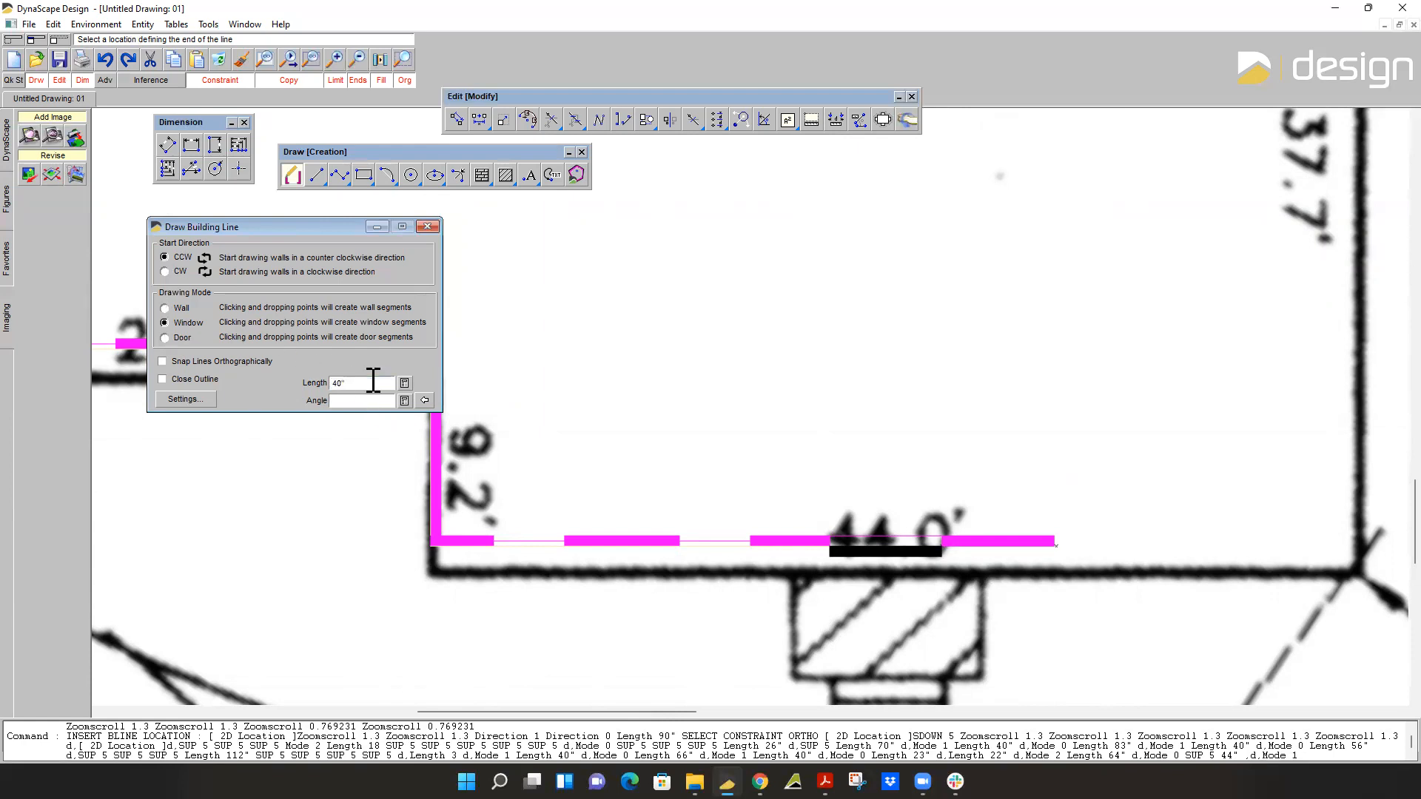
# Add a 3'-4" window and a 5'-11" wall segment to the right of the 5'-4" wall on the 44.0' side.
pyautogui.press('Return')
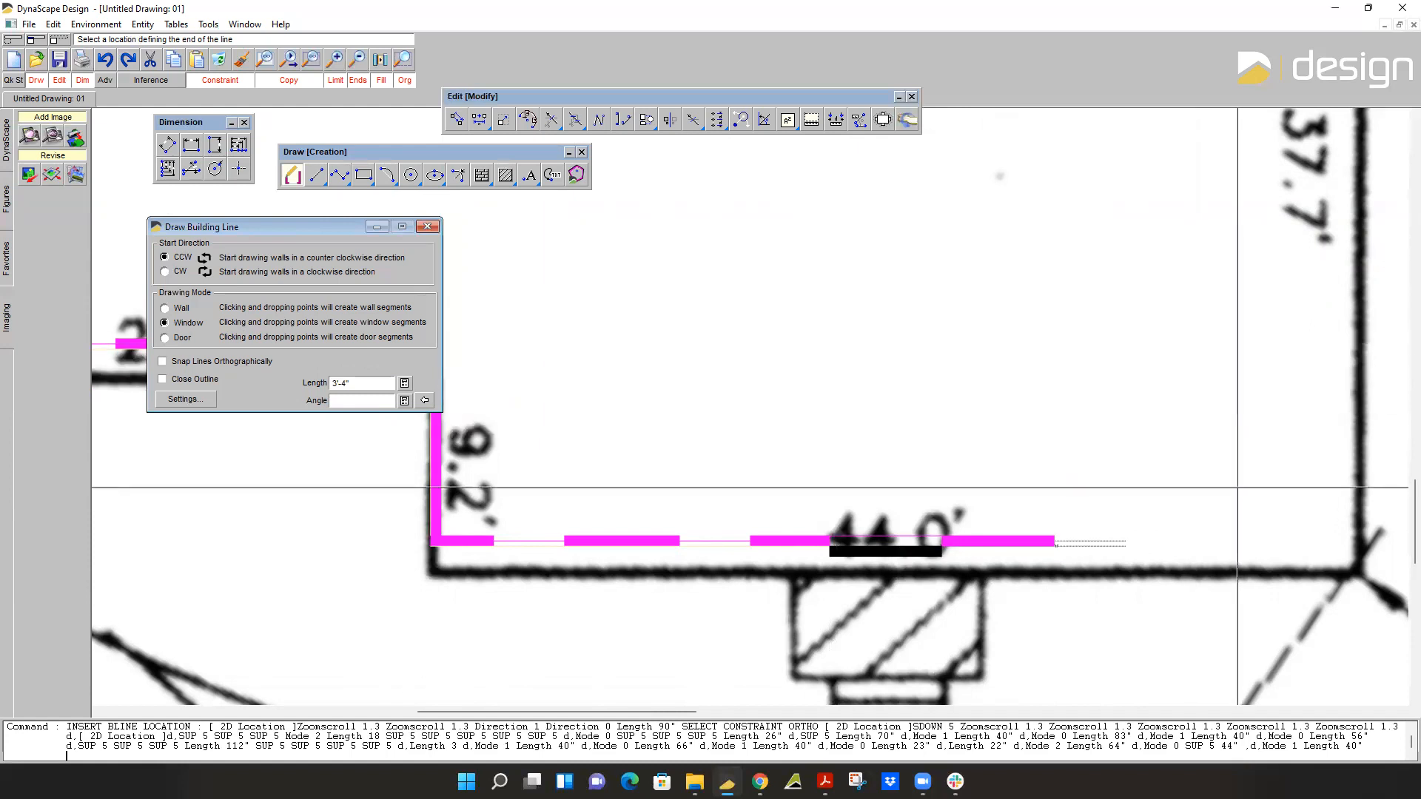
pyautogui.click(165, 308)
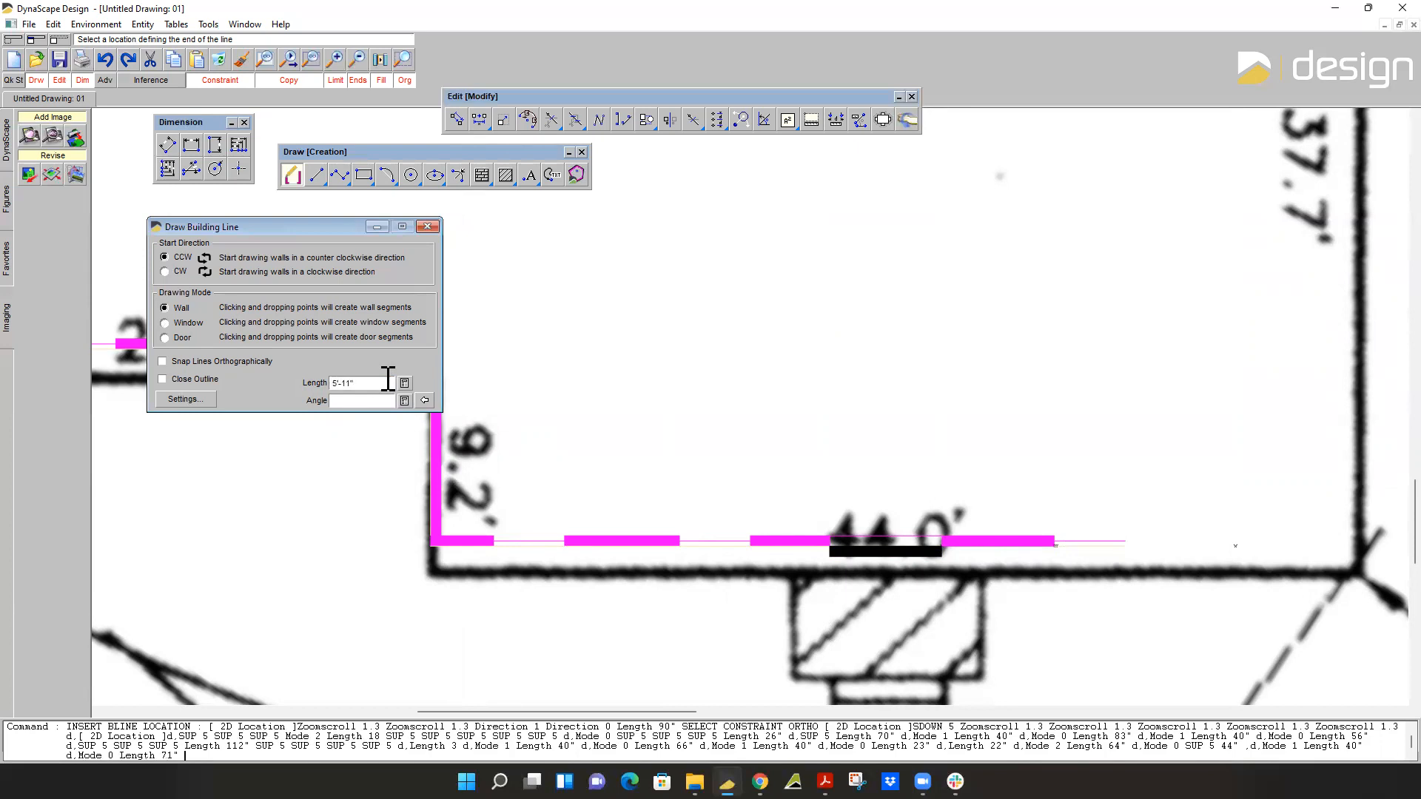
pyautogui.scroll(3, 1264, 562)
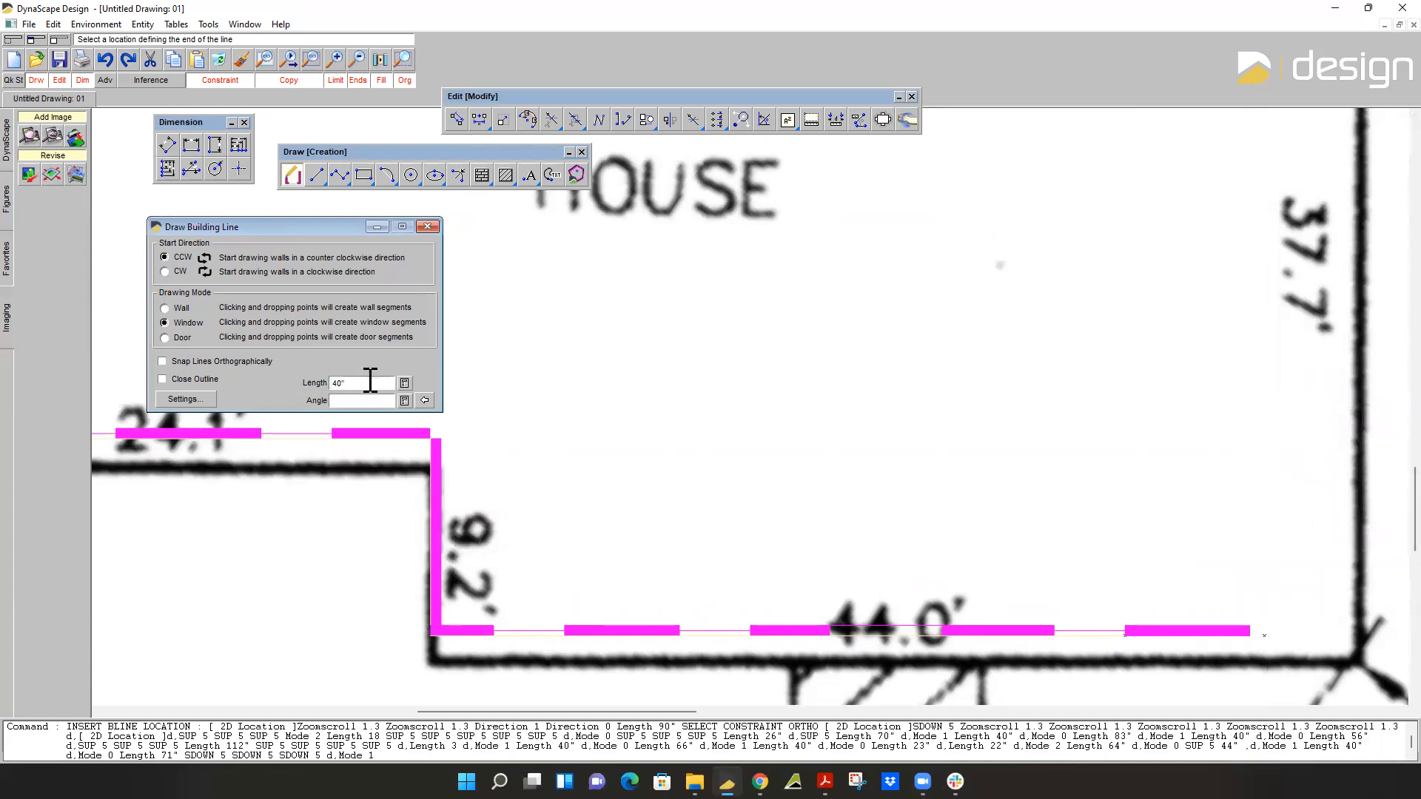
# Finish the 44.0' side with a 3'-4" window and a 3'-6" wall segment at its right end.
pyautogui.click(164, 308)
pyautogui.click(1358, 600)
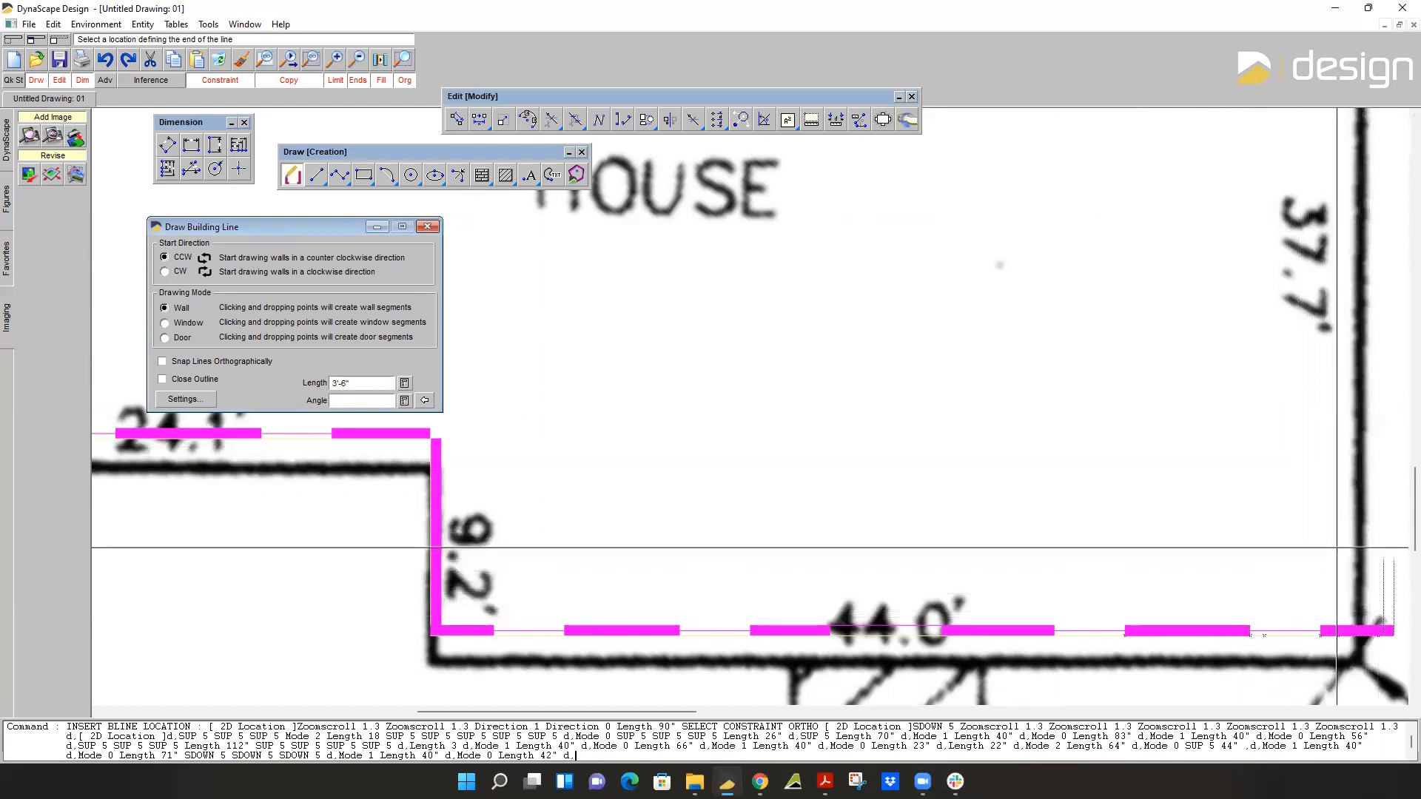
# Turn the corner with a 37.7' wall segment running up the house's right side.
pyautogui.scroll(-1, 1335, 549)
pyautogui.scroll(-3, 1297, 518)
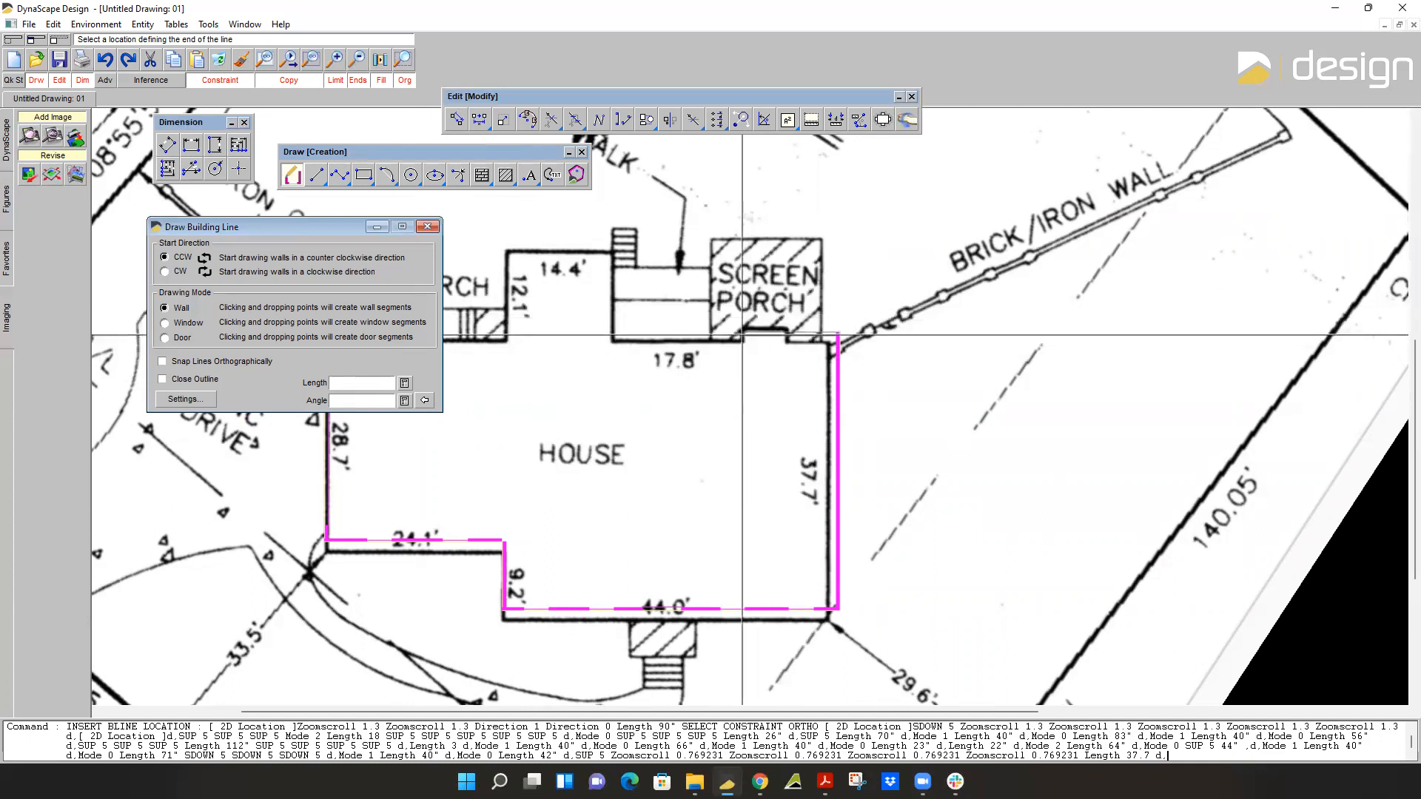
# Turn left at the top of the 37.7' wall and draw wall segments around the small jog below the screen porch.
pyautogui.moveTo(750, 335); pyautogui.dragTo(928, 370, button='middle')
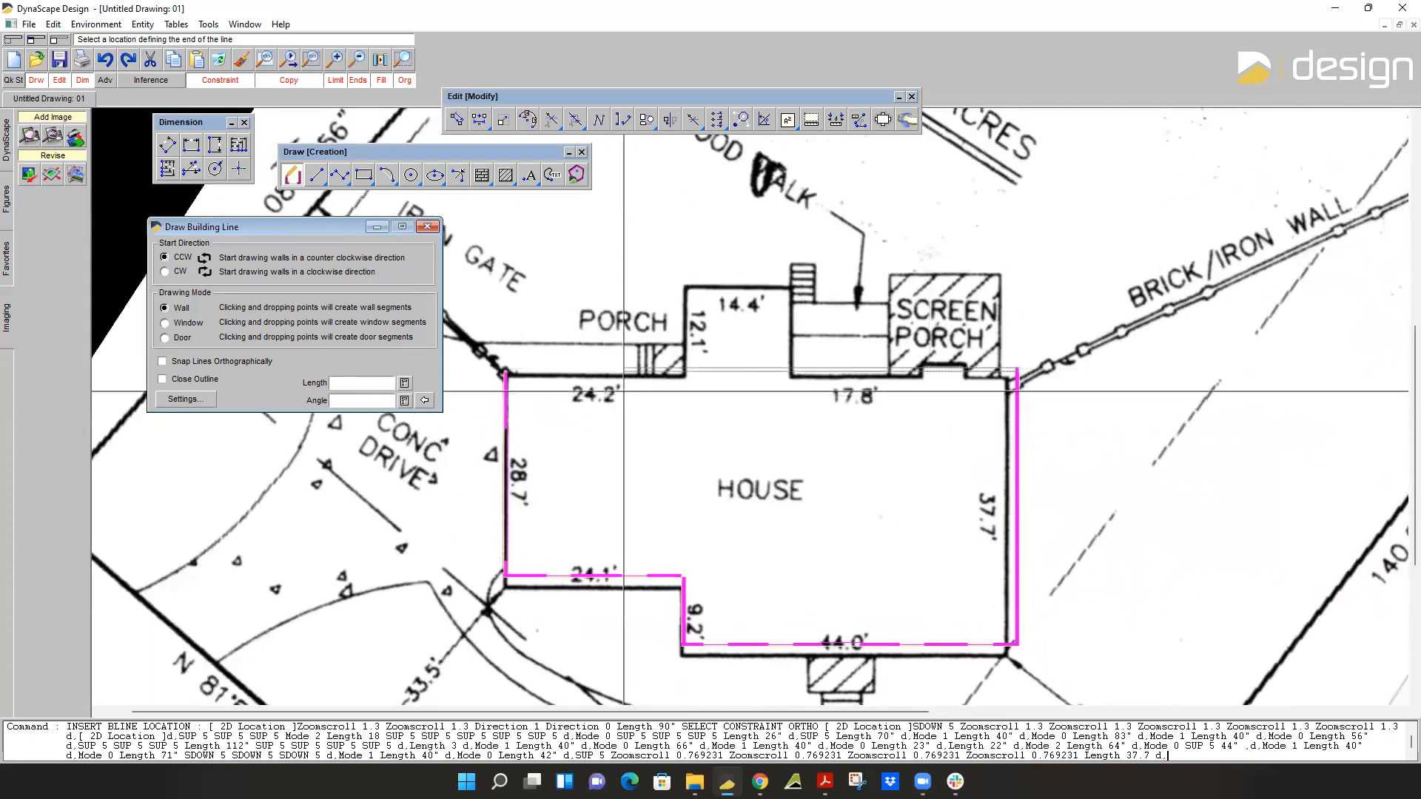
pyautogui.scroll(3, 518, 369)
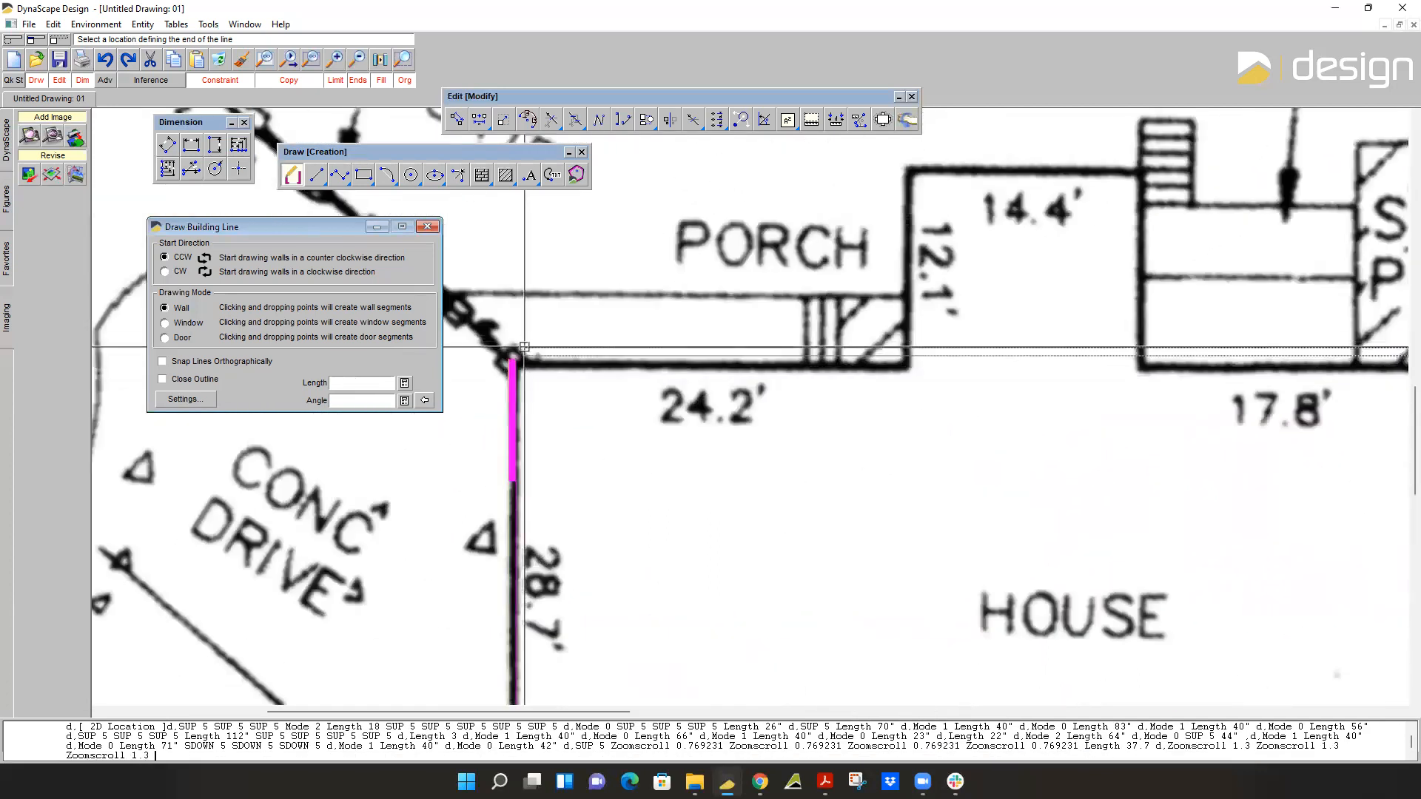
pyautogui.scroll(-3, 1112, 338)
pyautogui.moveTo(1200, 338); pyautogui.dragTo(876, 364, button='middle')
pyautogui.scroll(3, 902, 354)
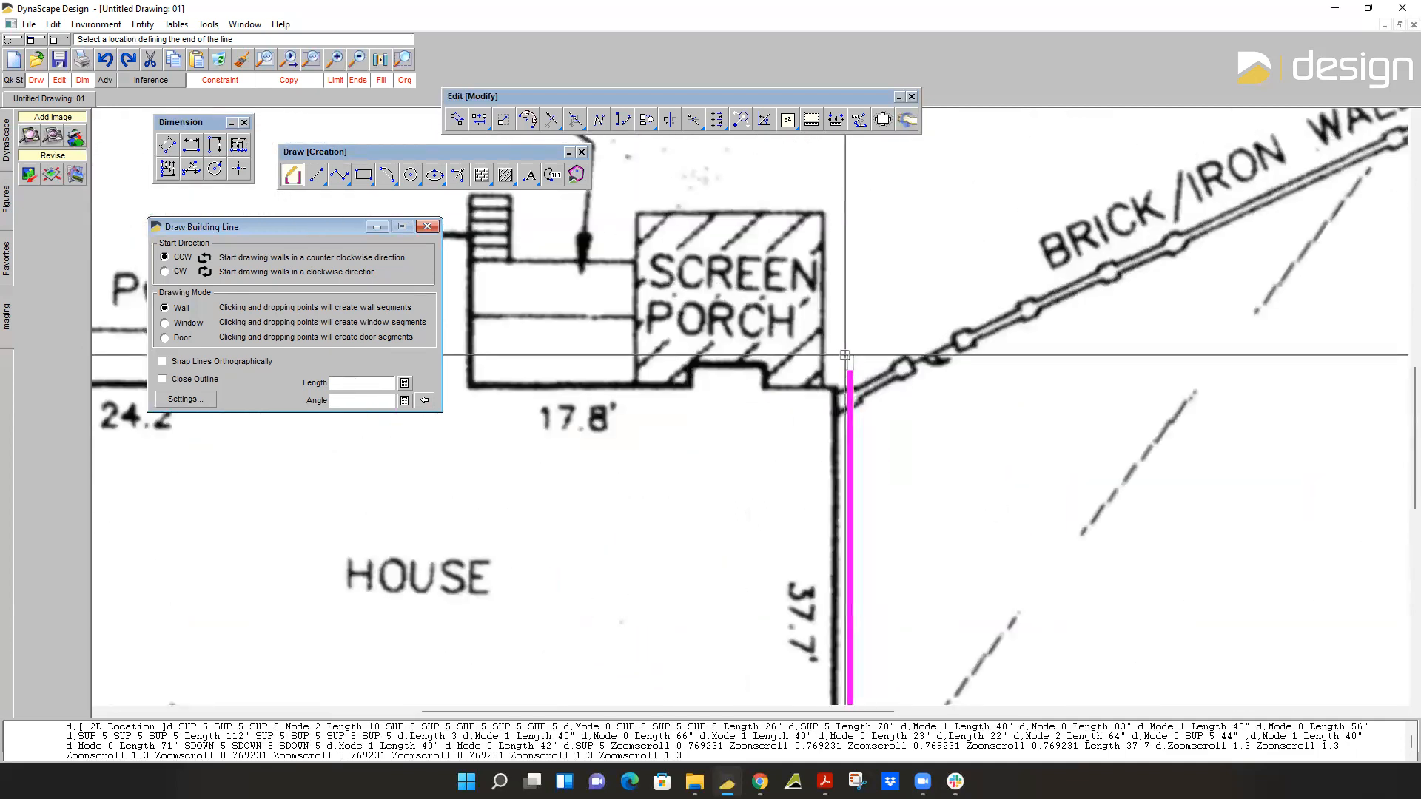
pyautogui.click(784, 379)
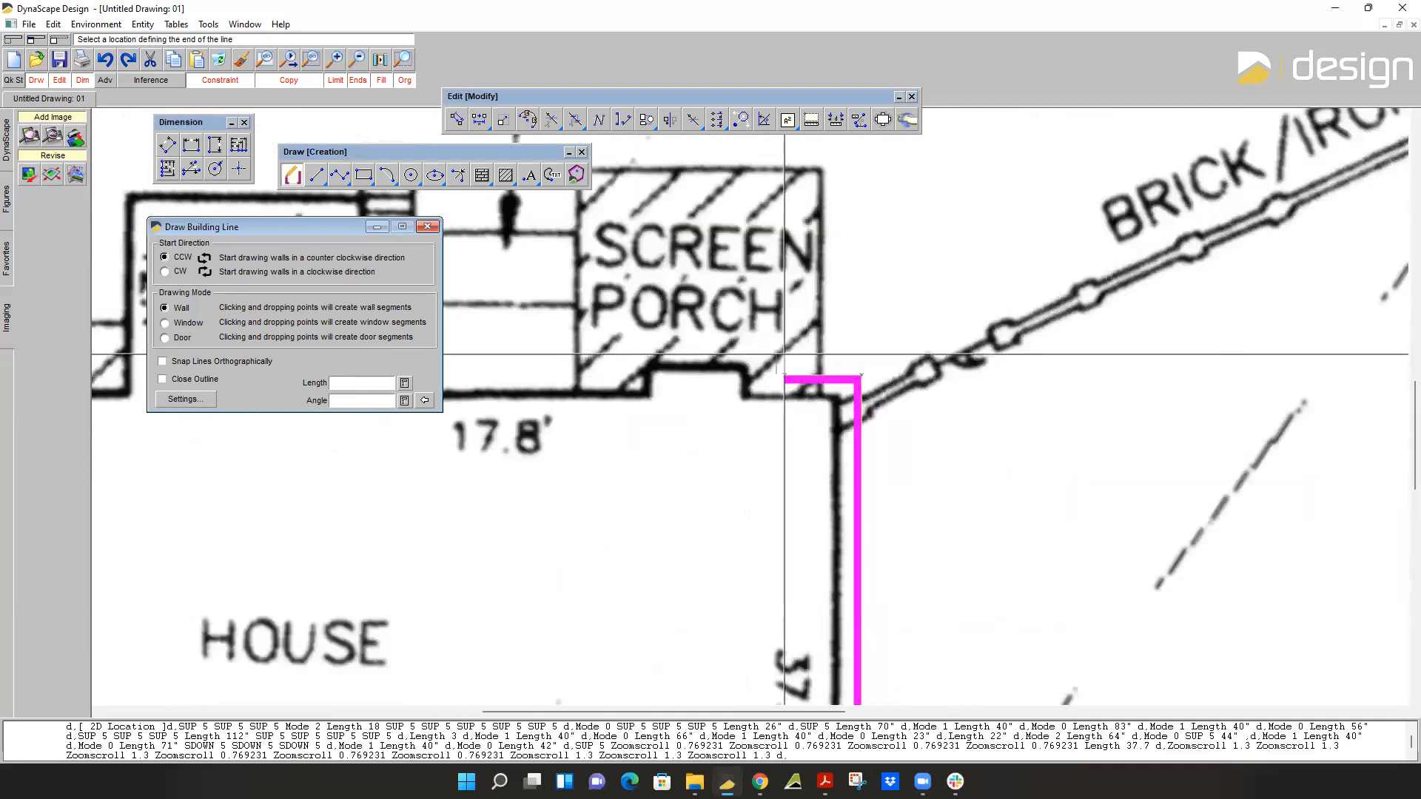
pyautogui.click(784, 356)
pyautogui.click(673, 356)
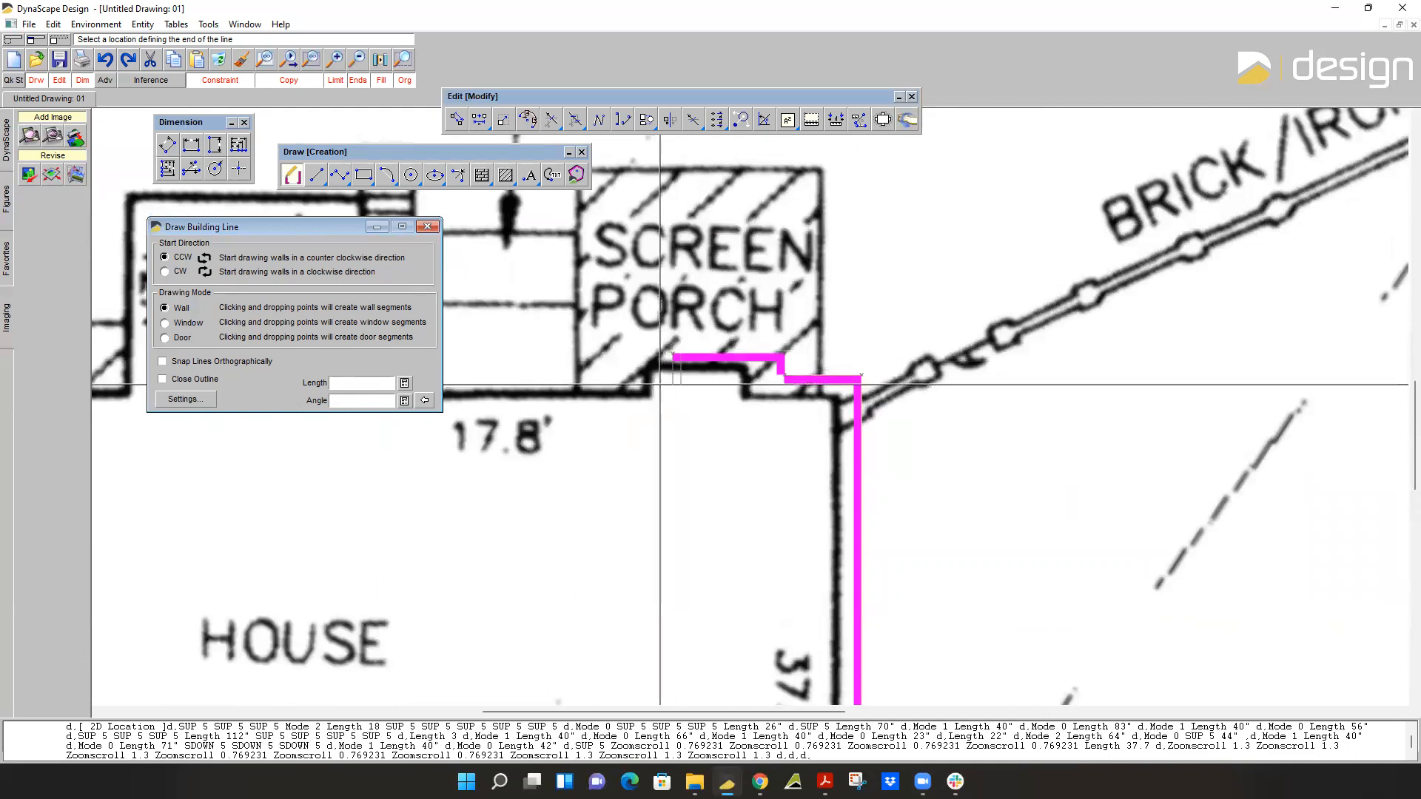
pyautogui.click(661, 380)
# Add a 17.8' wall segment running left from the screen porch jog.
pyautogui.moveTo(603, 385); pyautogui.dragTo(943, 393, button='middle')
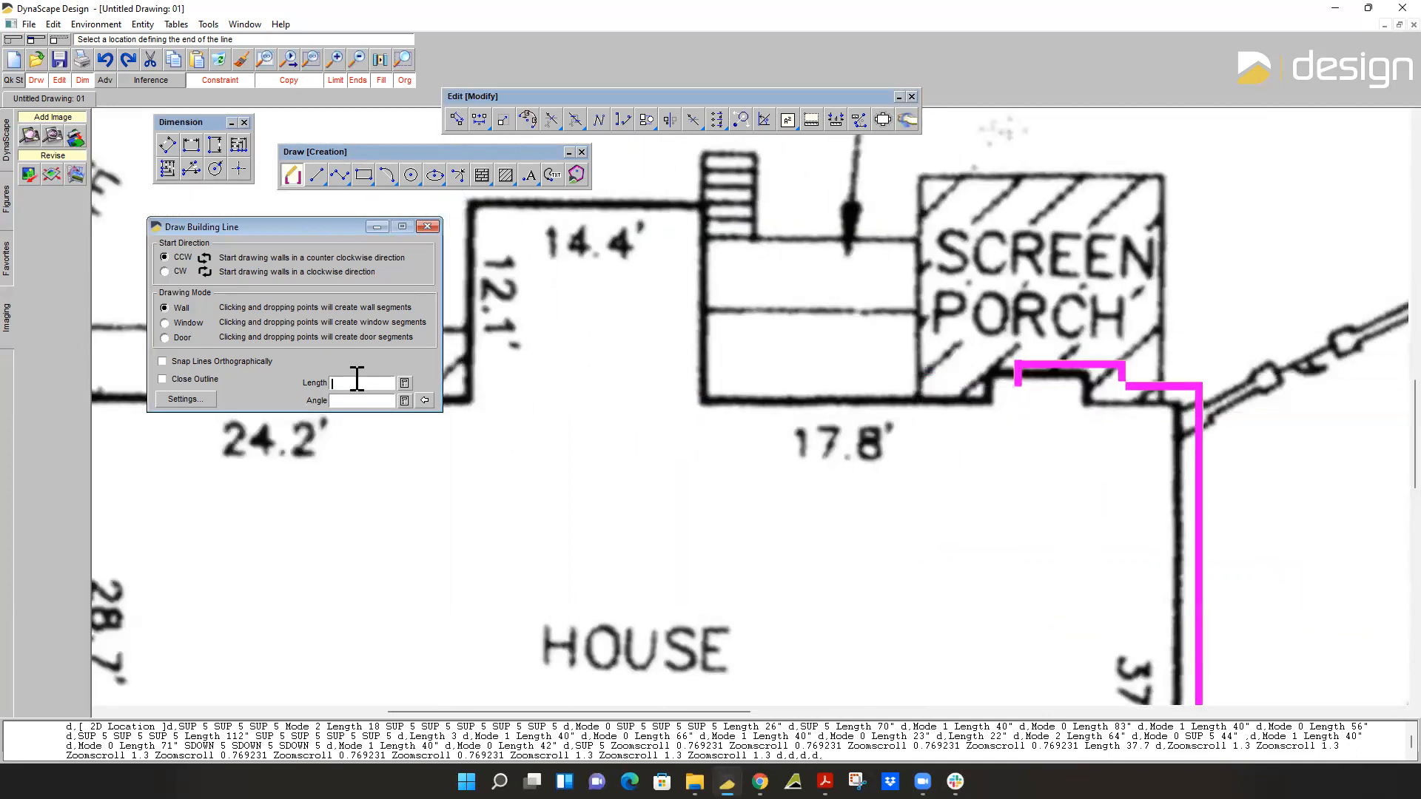
pyautogui.press('Return')
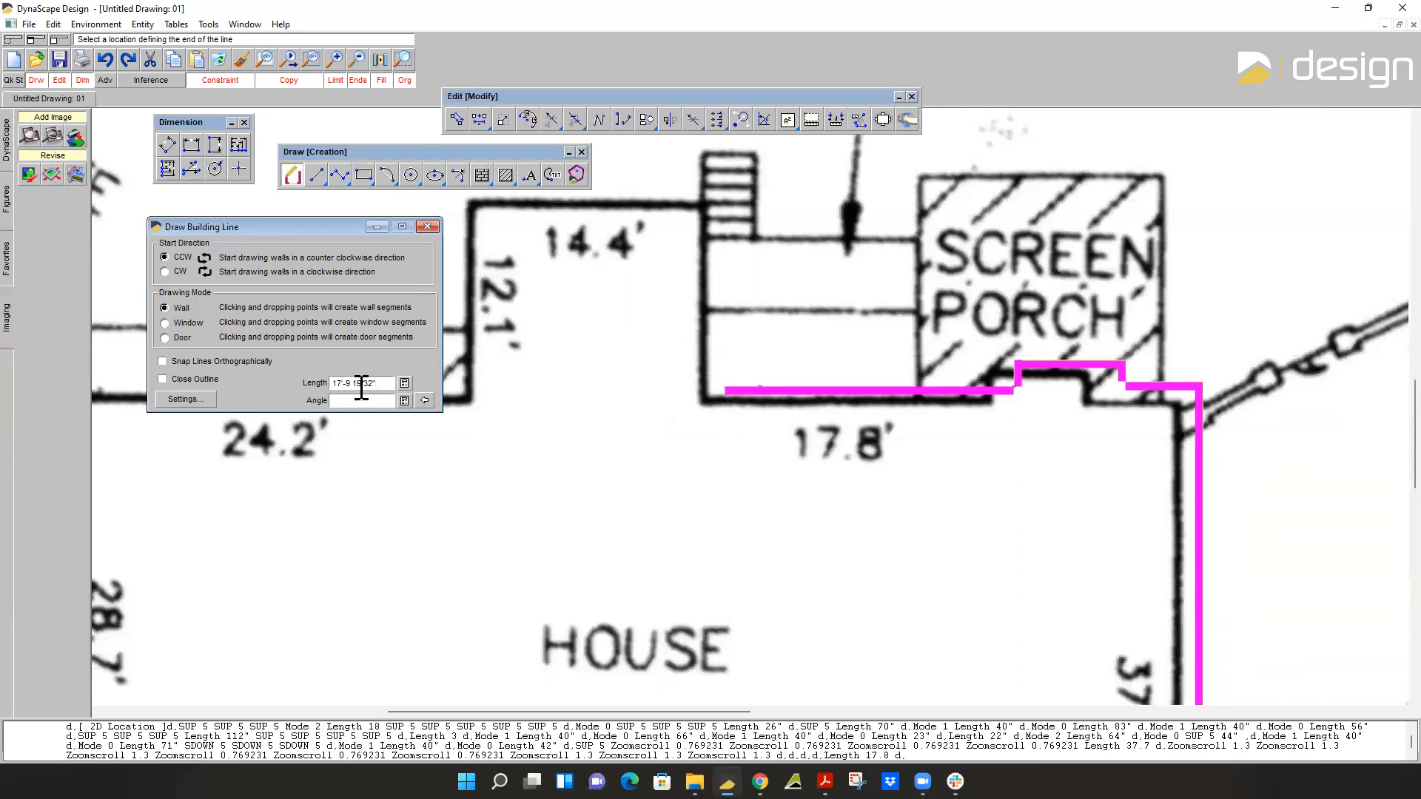
# Add wall segments around the rear projection: 12.1' upward, 14.4' to the left and 12.1' back down.
pyautogui.press('Return')
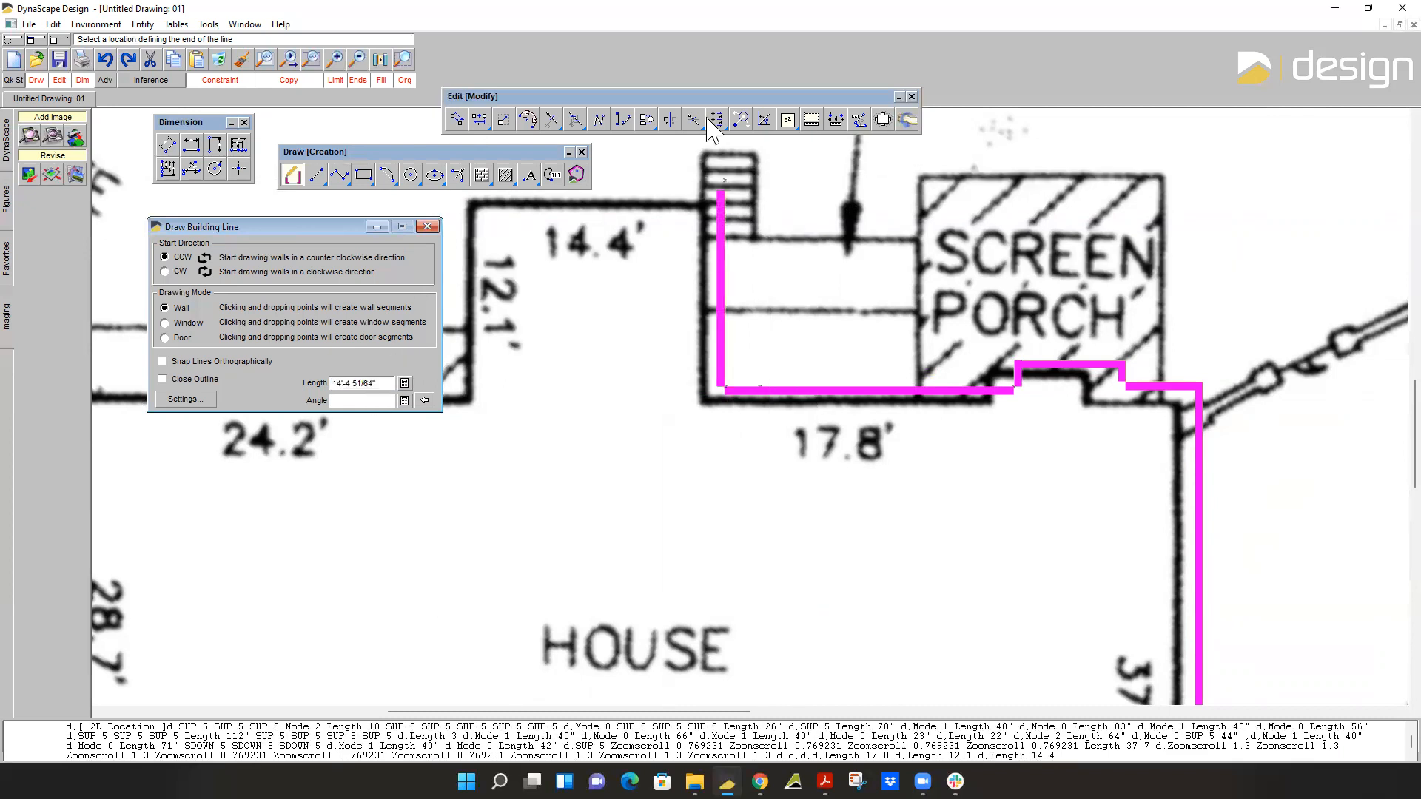
pyautogui.press('Return')
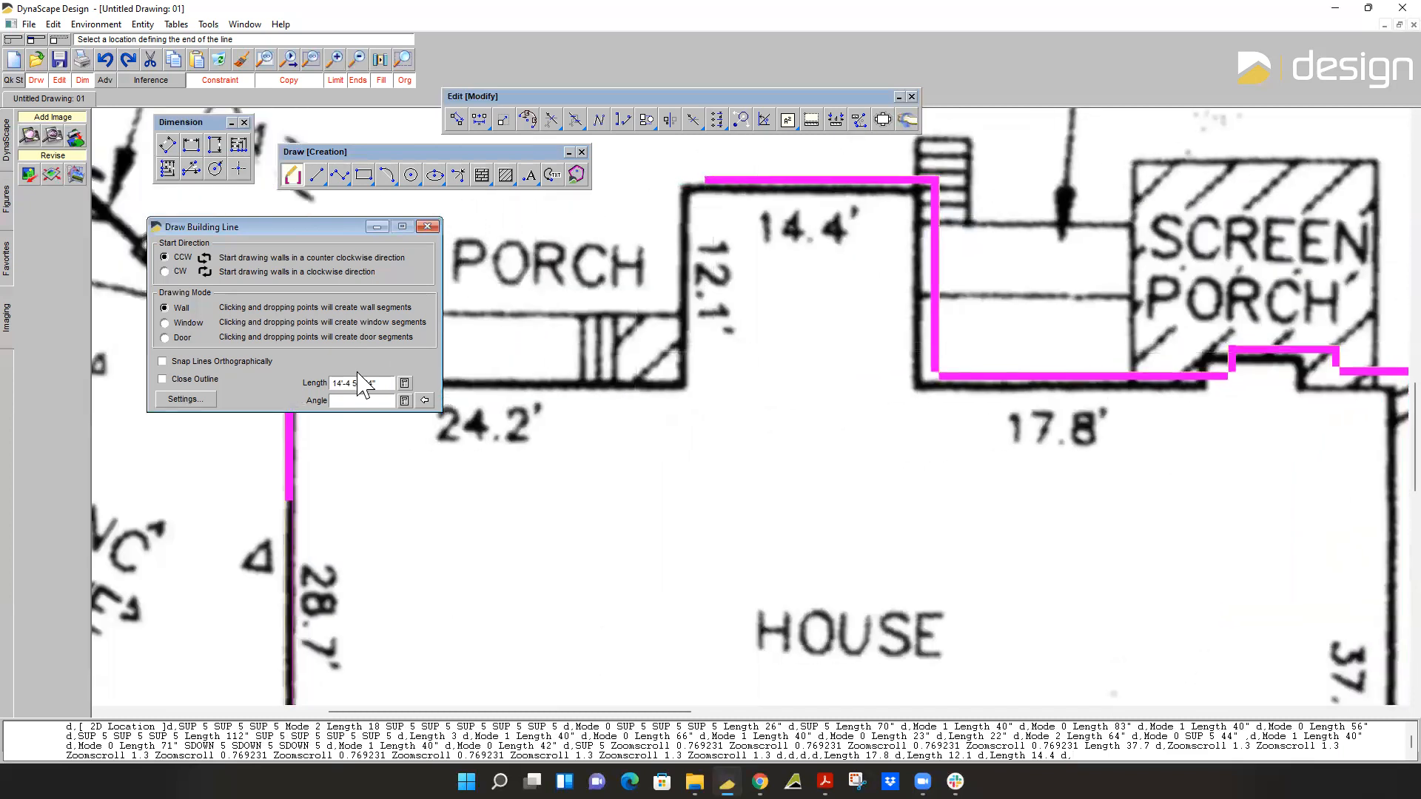
pyautogui.press('Return')
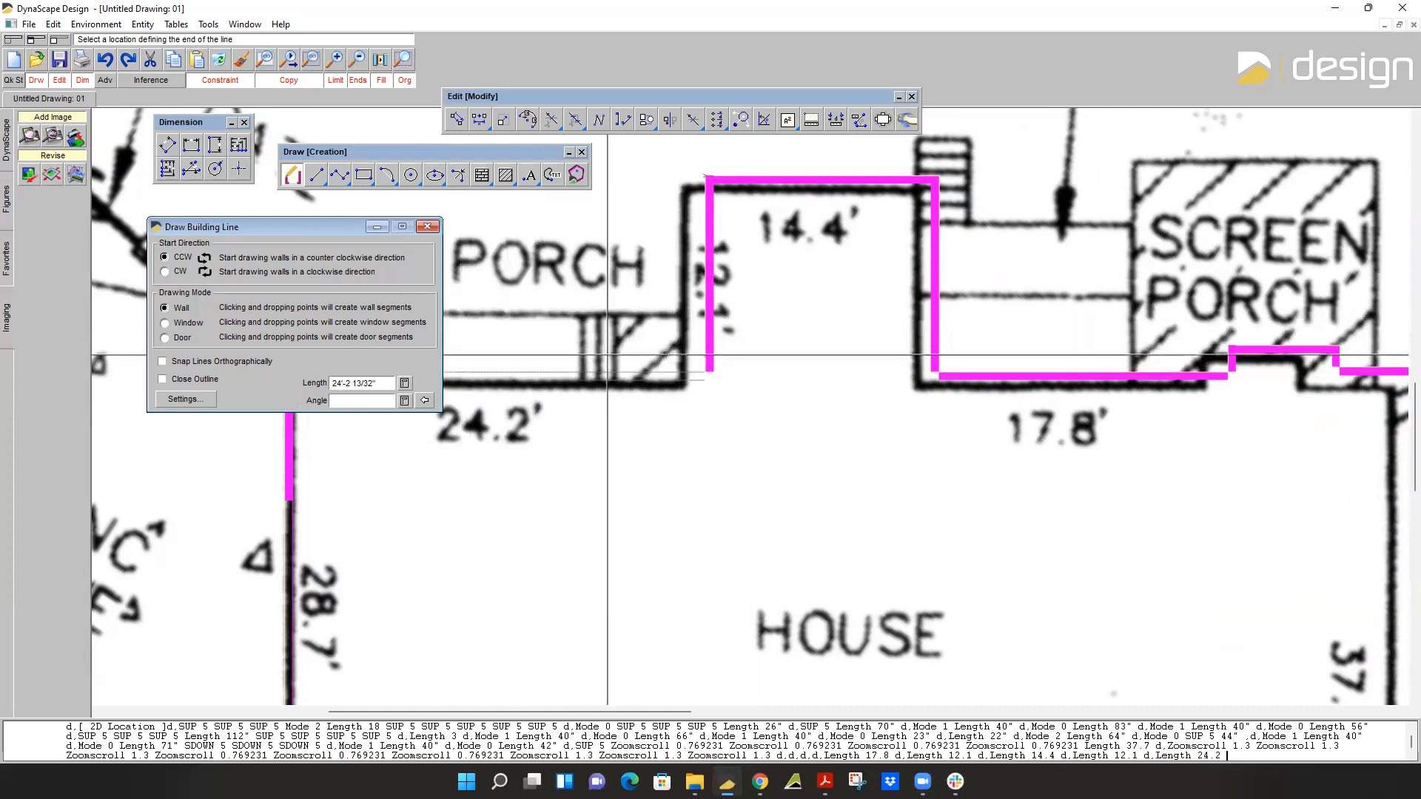
# Add a 24.2' wall segment running left below the porch and finish the house outline at its starting corner.
pyautogui.moveTo(607, 387); pyautogui.dragTo(852, 441, button='middle')
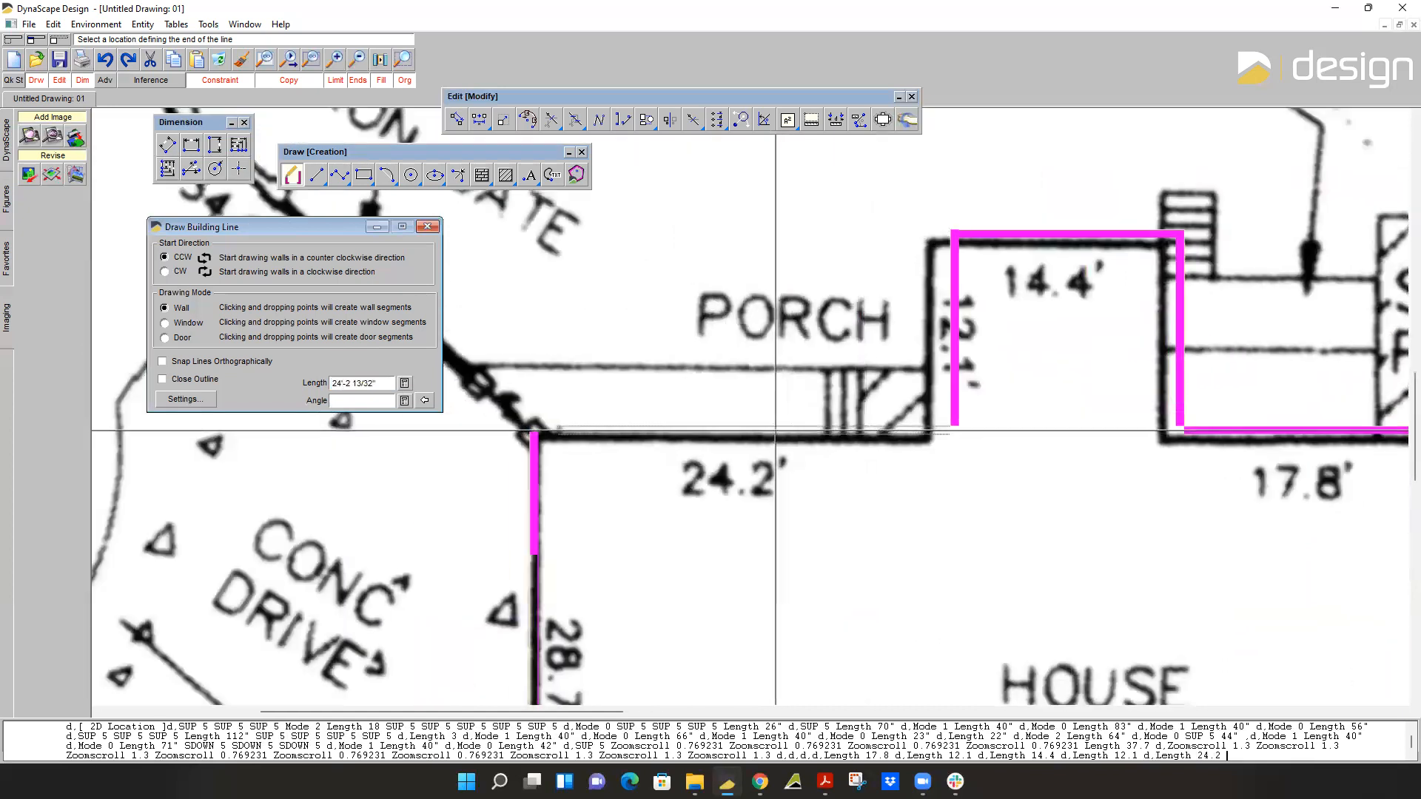
pyautogui.press('Return')
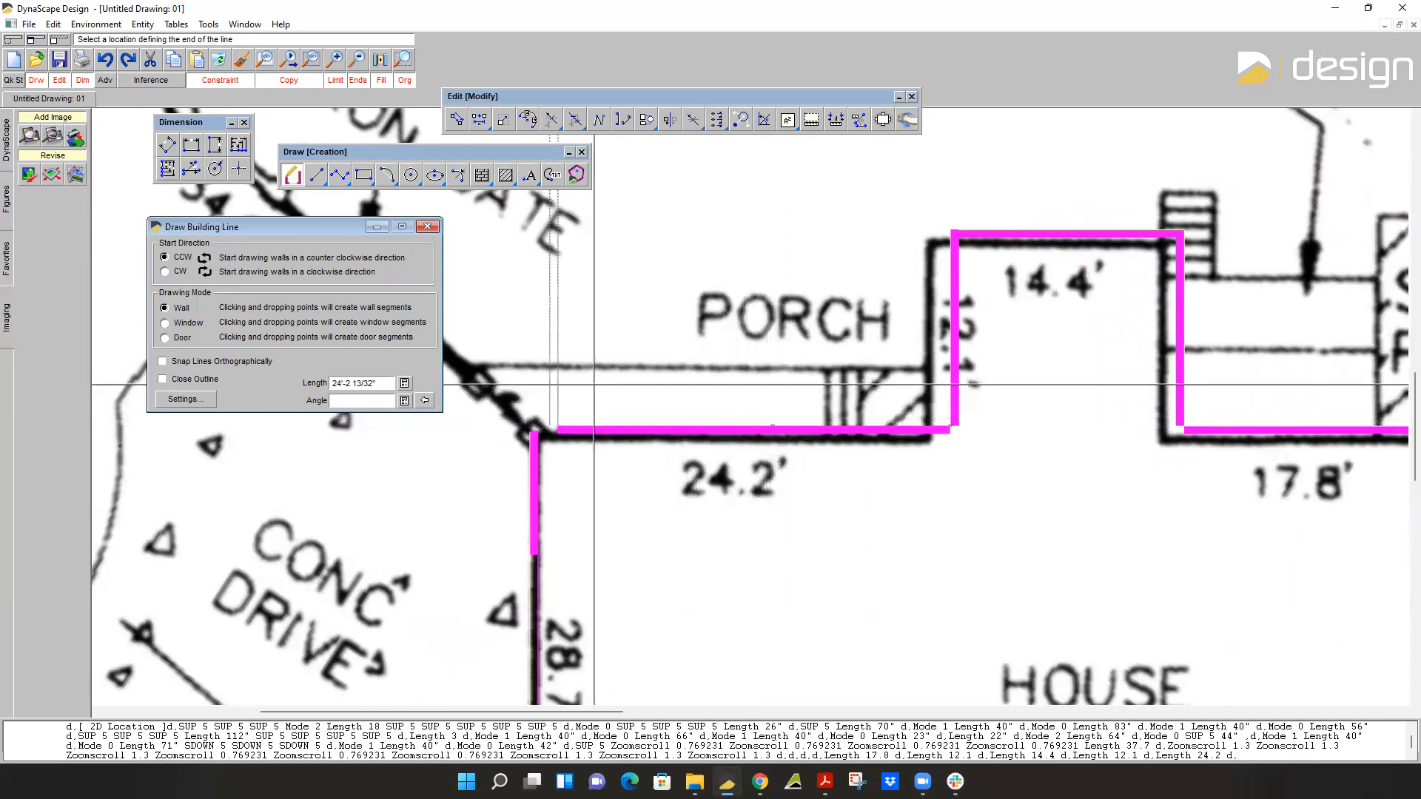
pyautogui.click(535, 431)
# Examine the finished house outline against the survey plan and close the building line settings.
pyautogui.scroll(-4, 918, 459)
pyautogui.moveTo(1015, 447); pyautogui.dragTo(809, 415, button='middle')
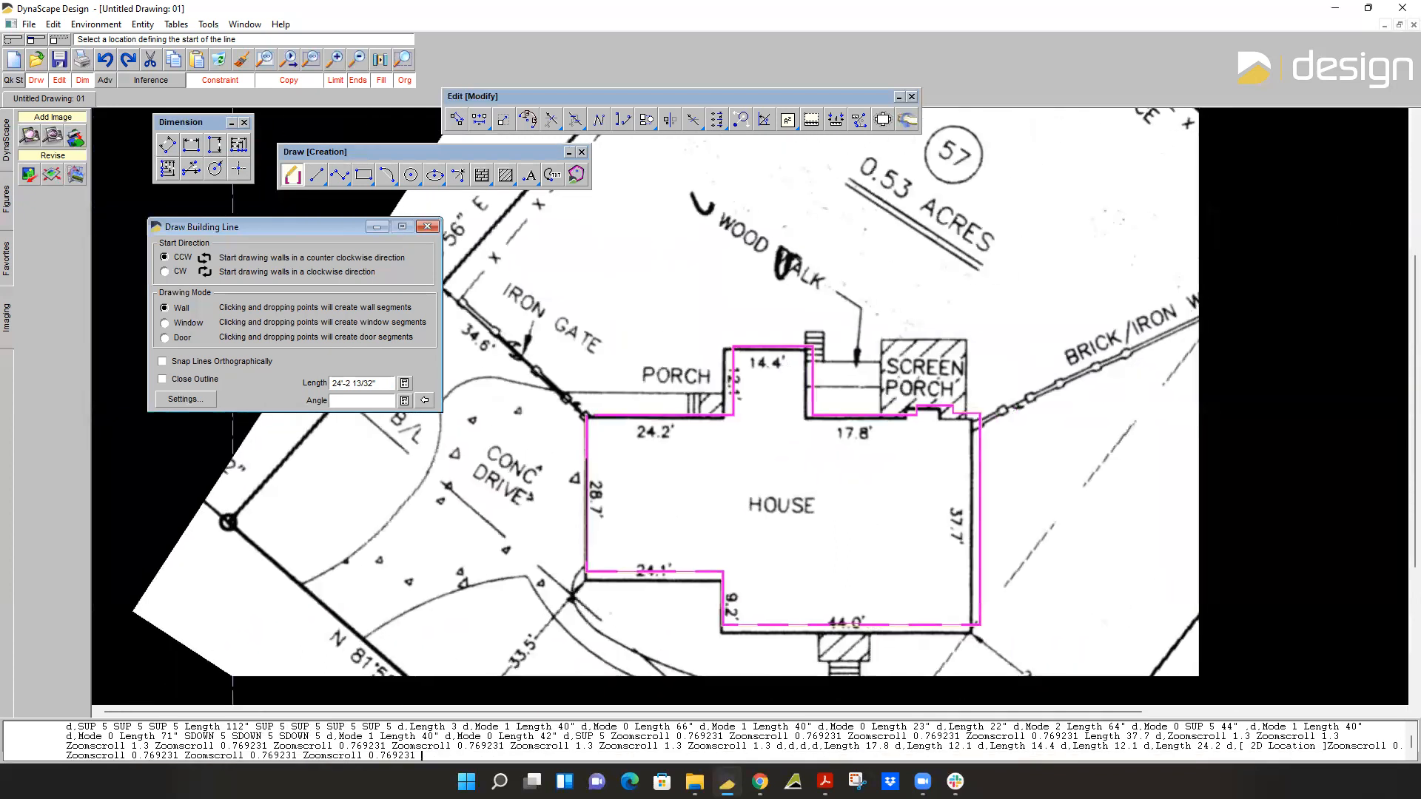
pyautogui.scroll(-1, 748, 481)
pyautogui.scroll(5, 628, 417)
pyautogui.scroll(-5, 628, 417)
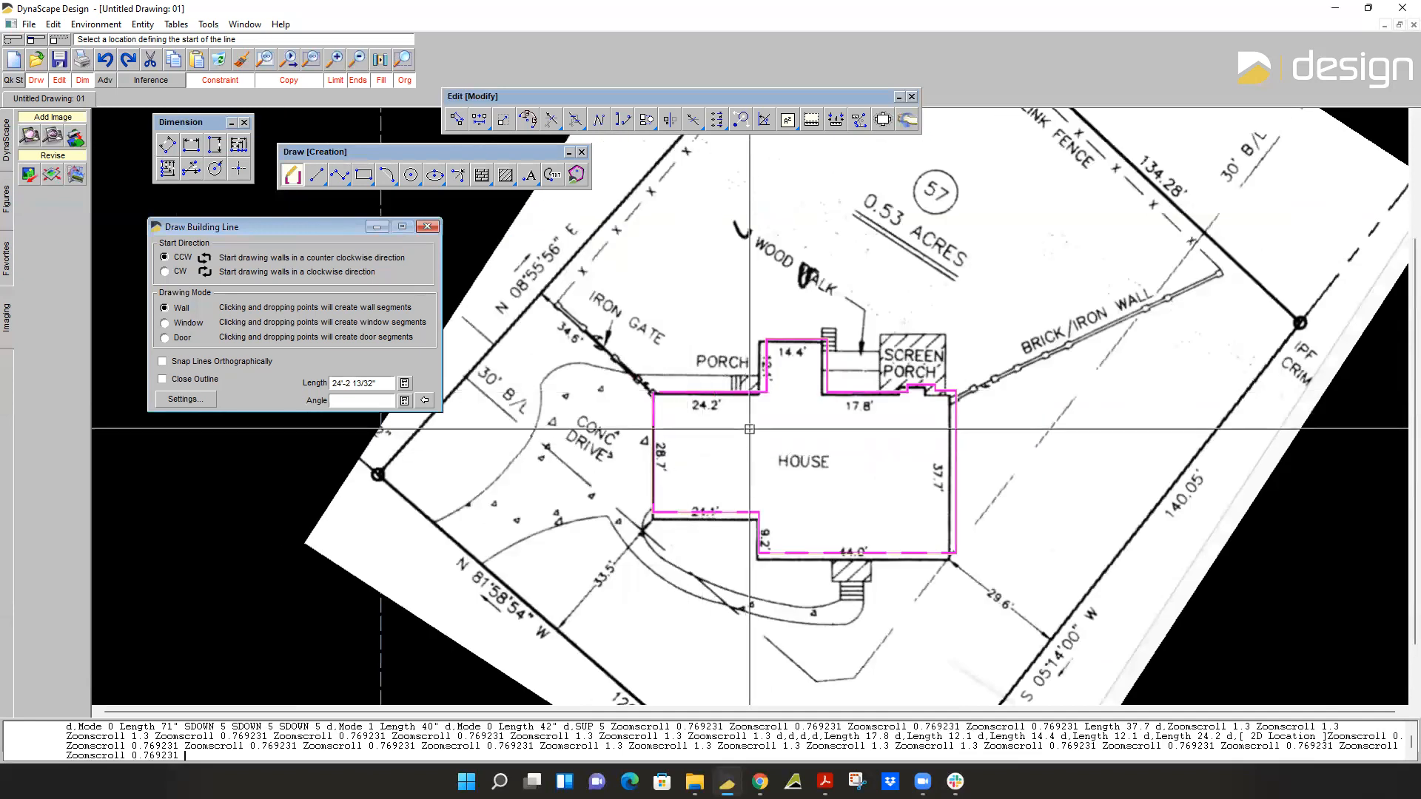
pyautogui.moveTo(750, 429); pyautogui.dragTo(739, 299, button='middle')
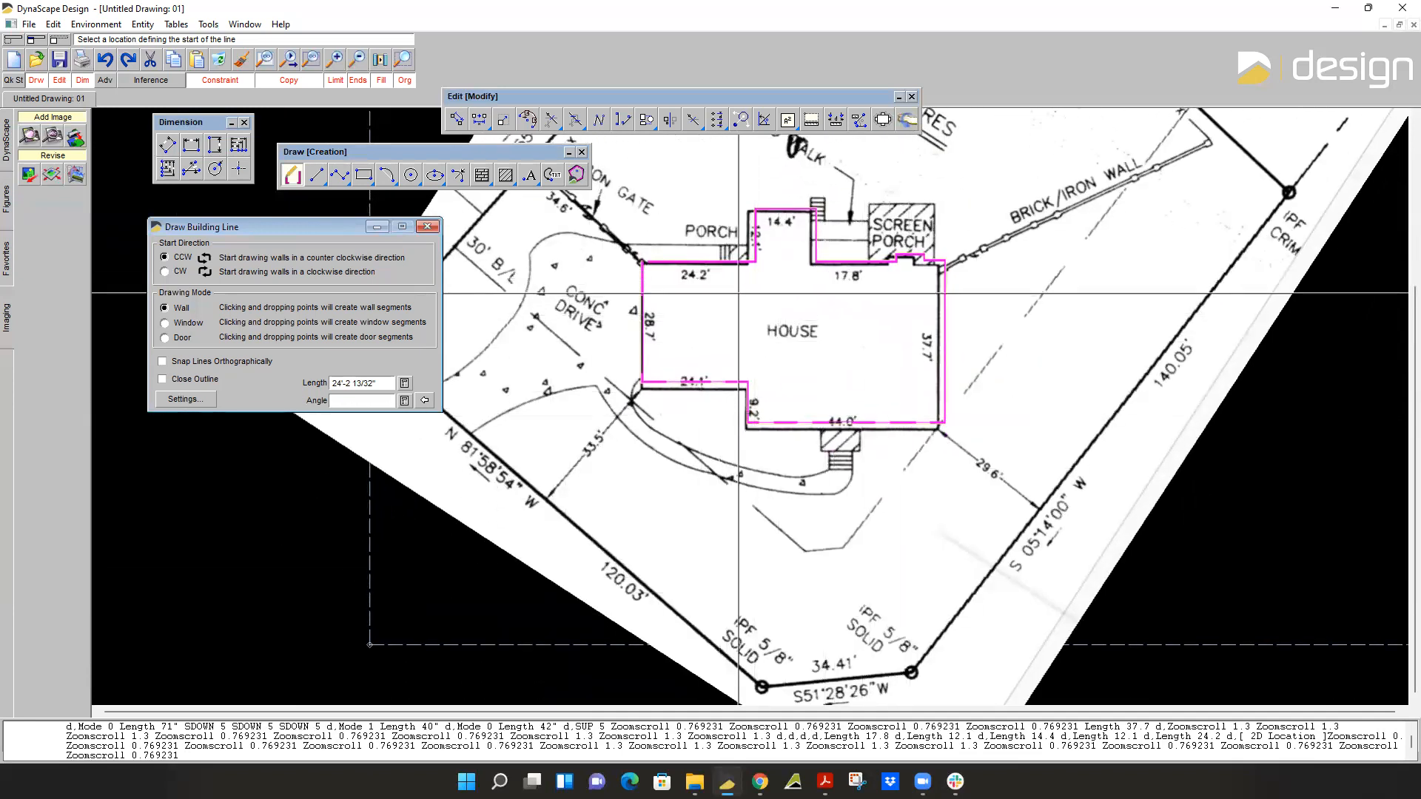
pyautogui.click(428, 227)
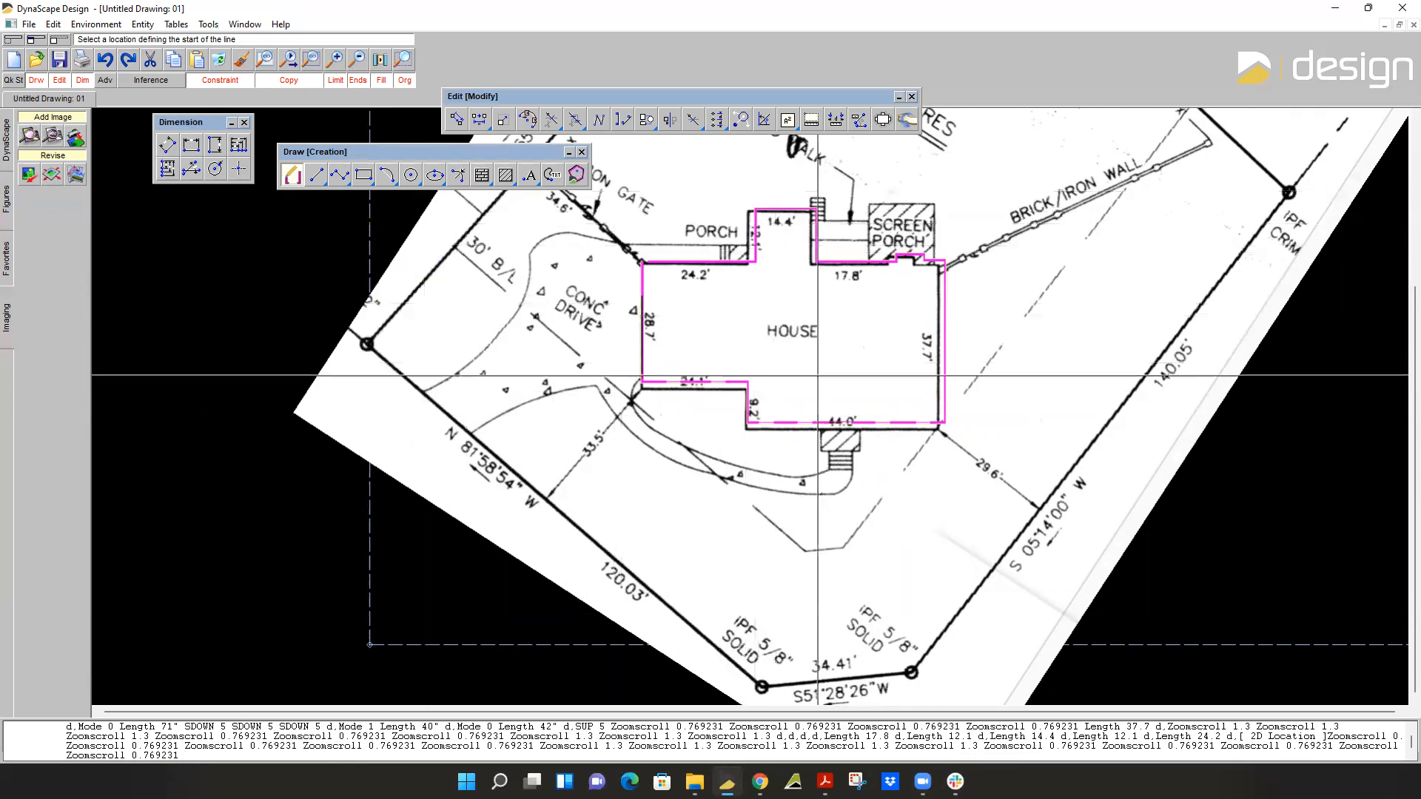
pyautogui.scroll(-2, 669, 444)
pyautogui.scroll(3, 670, 444)
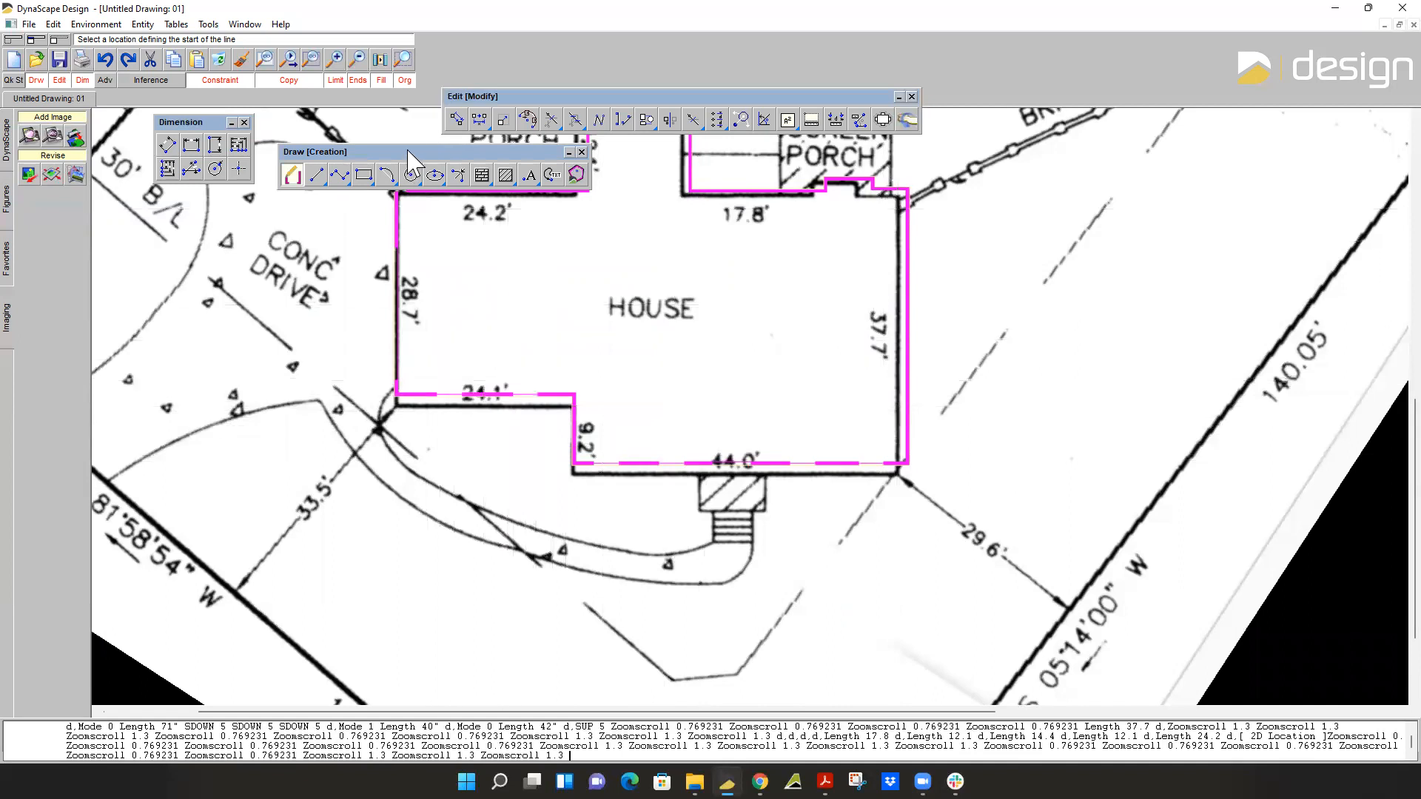
# Restart the building line tool, reselect the Ortho drawing constraint and close the tool's settings.
pyautogui.click(292, 176)
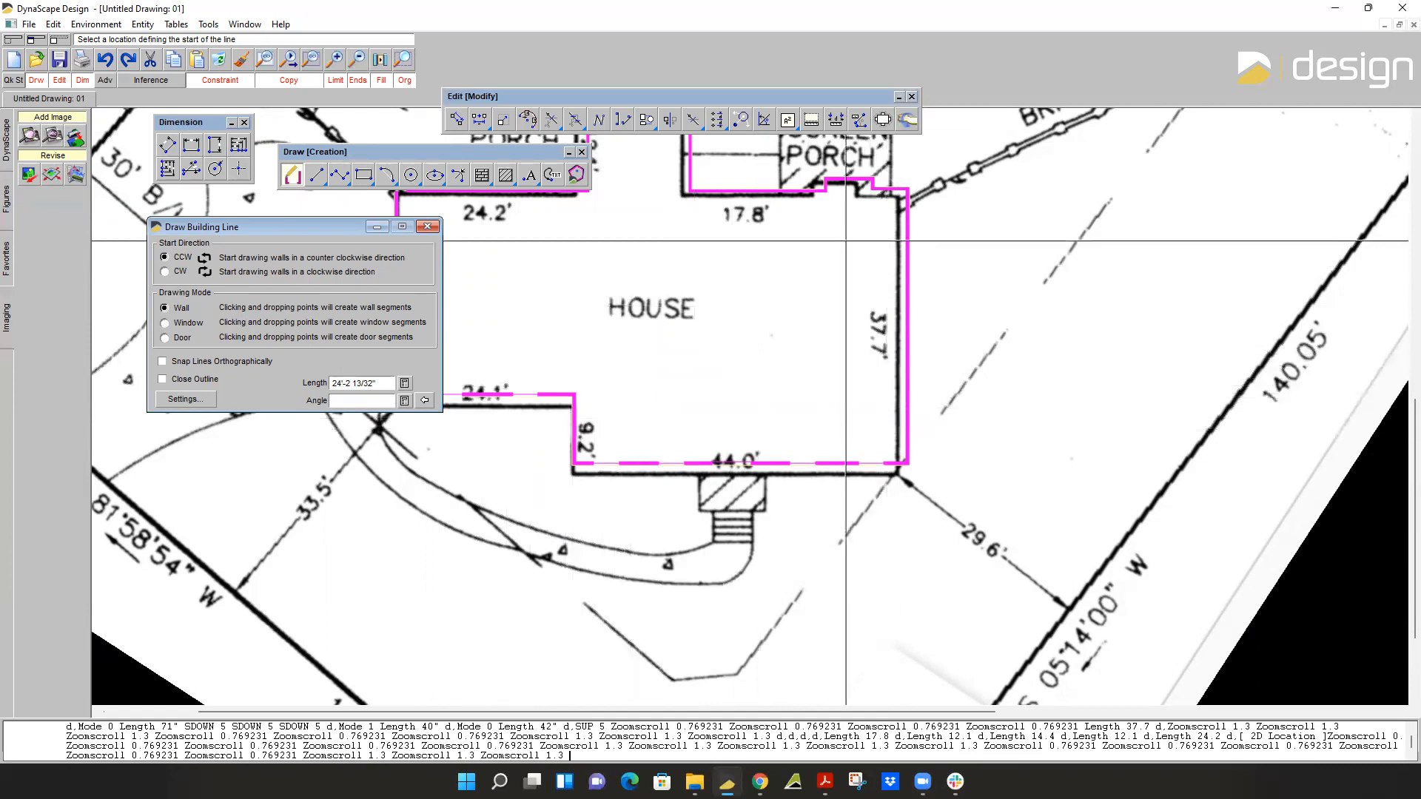
pyautogui.click(228, 85)
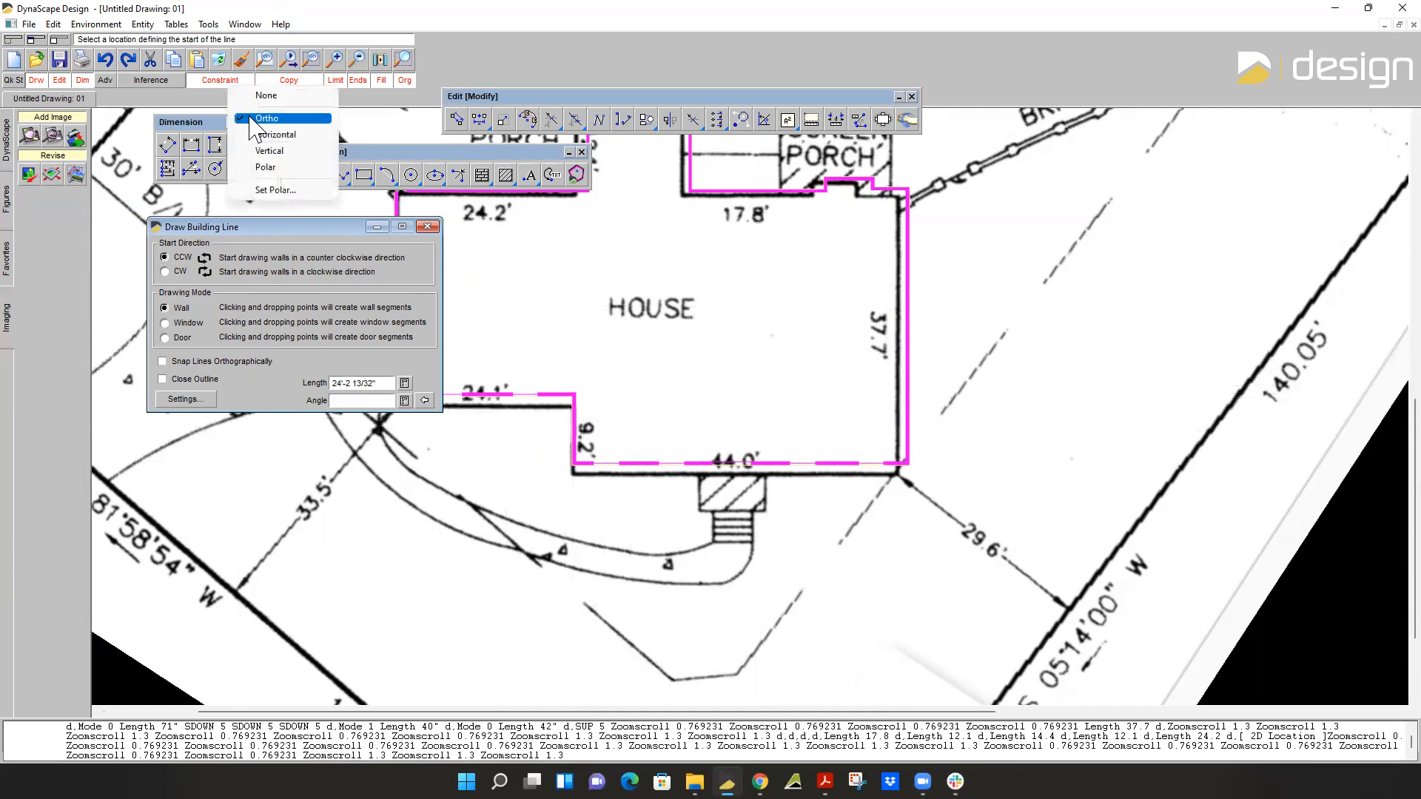
pyautogui.click(233, 94)
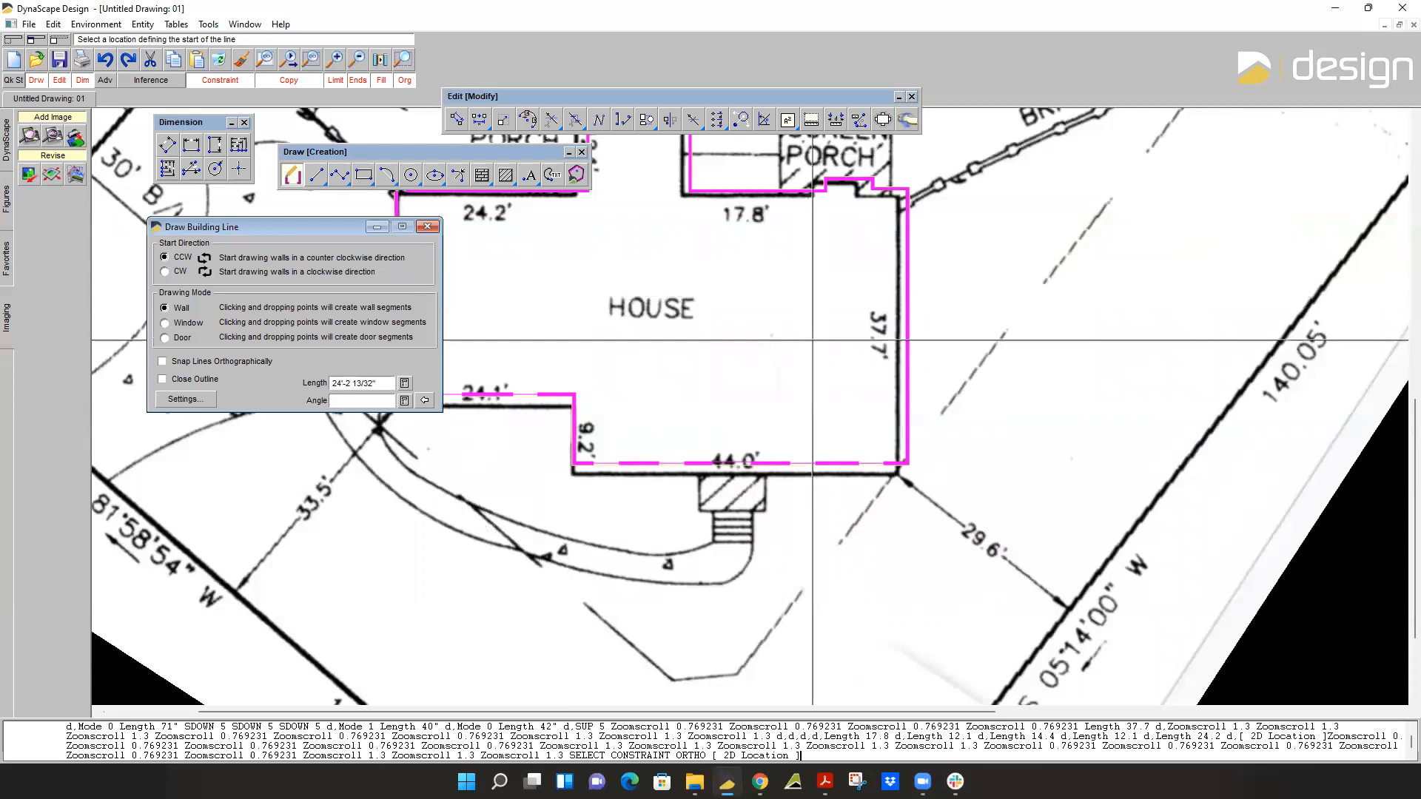
pyautogui.click(428, 228)
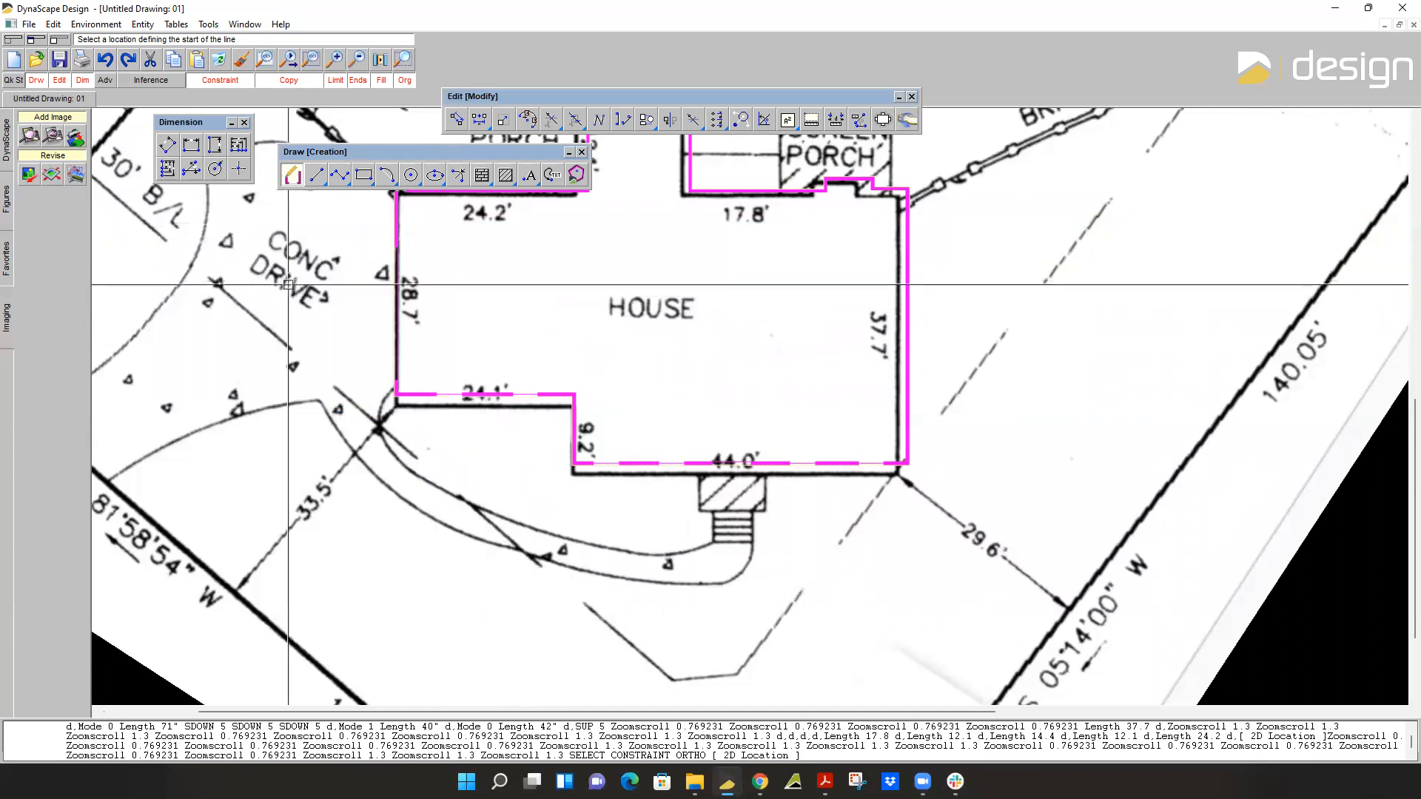
# Make Property the active layer for drawing the lot boundary.
pyautogui.scroll(-2, 318, 291)
pyautogui.scroll(-1, 370, 290)
pyautogui.moveTo(401, 285); pyautogui.dragTo(397, 366, button='middle')
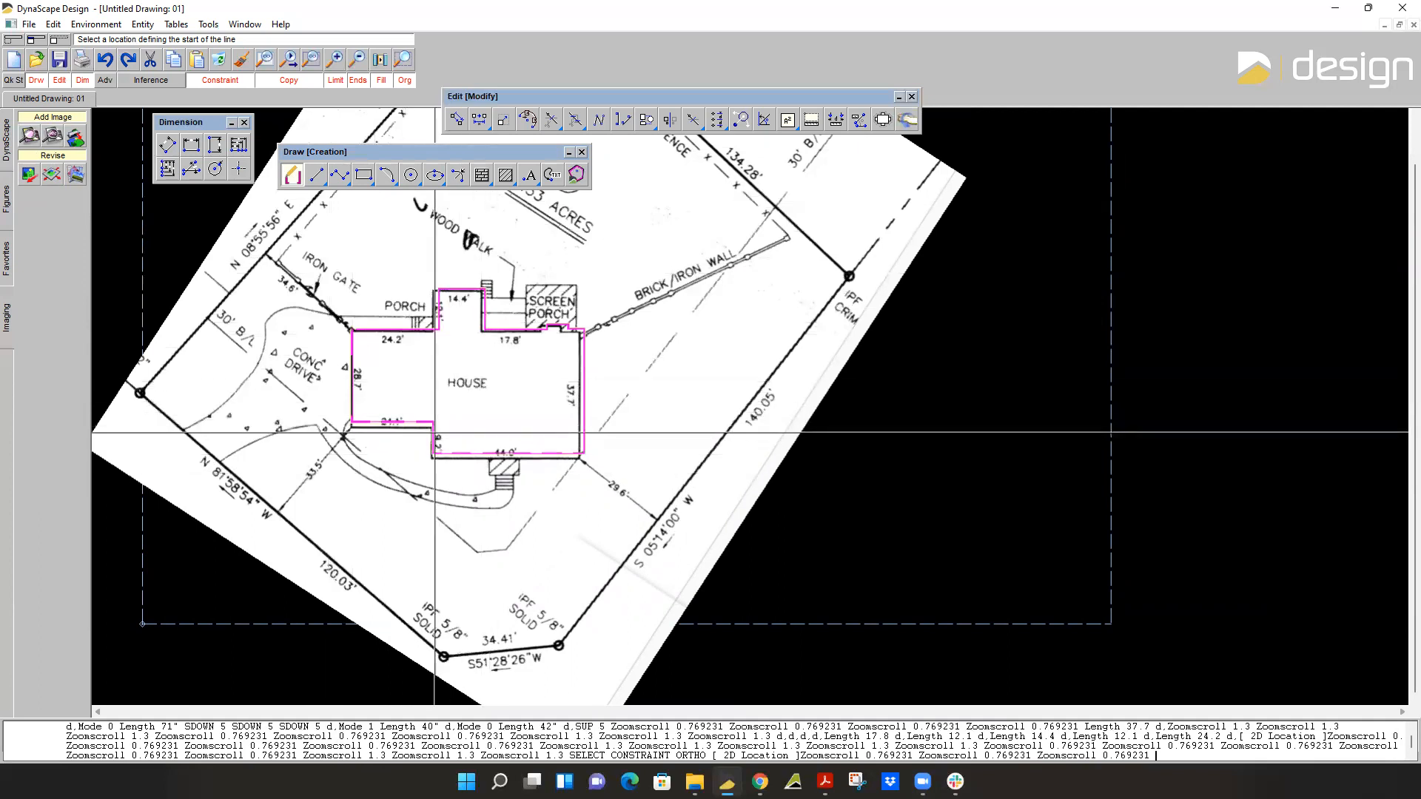
pyautogui.scroll(7, 434, 432)
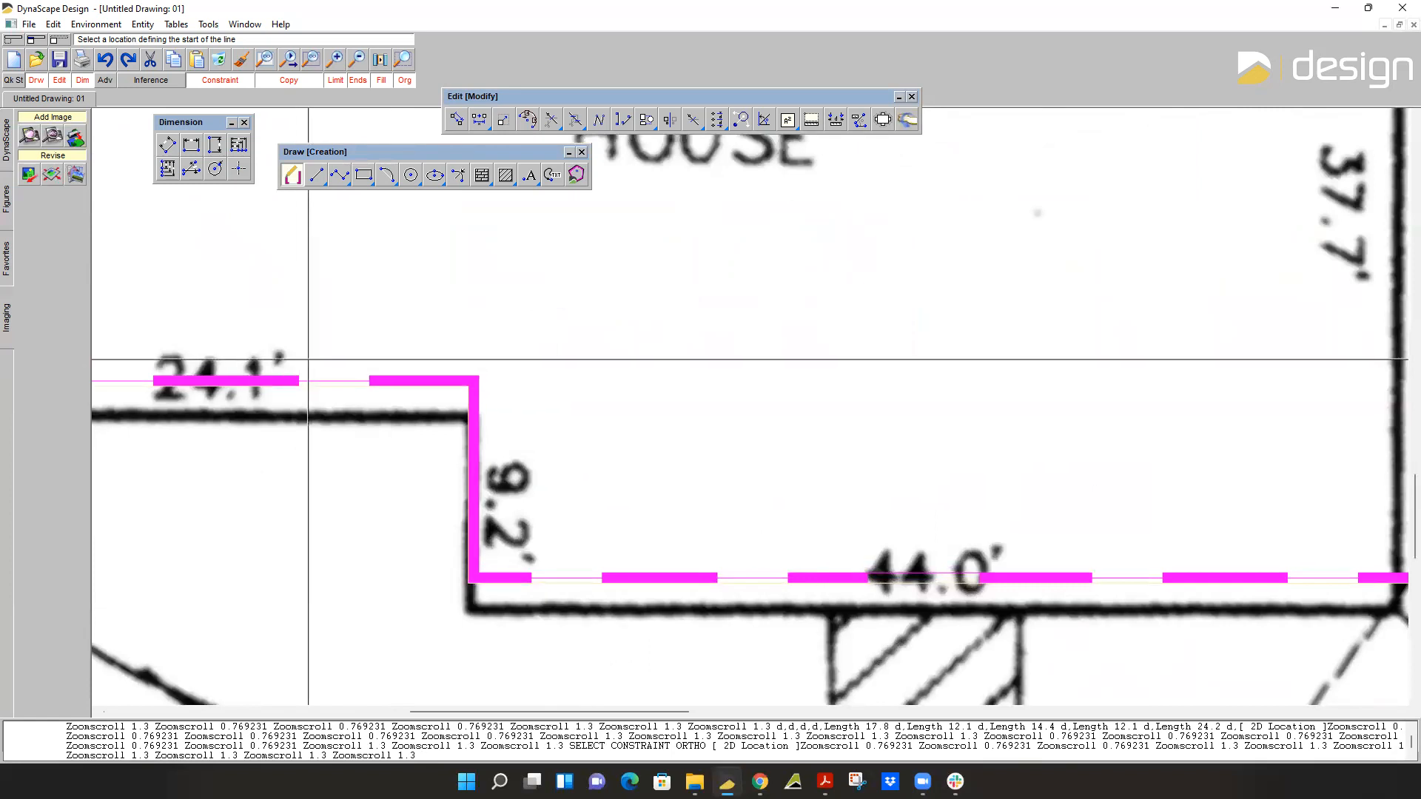
pyautogui.scroll(-3, 309, 361)
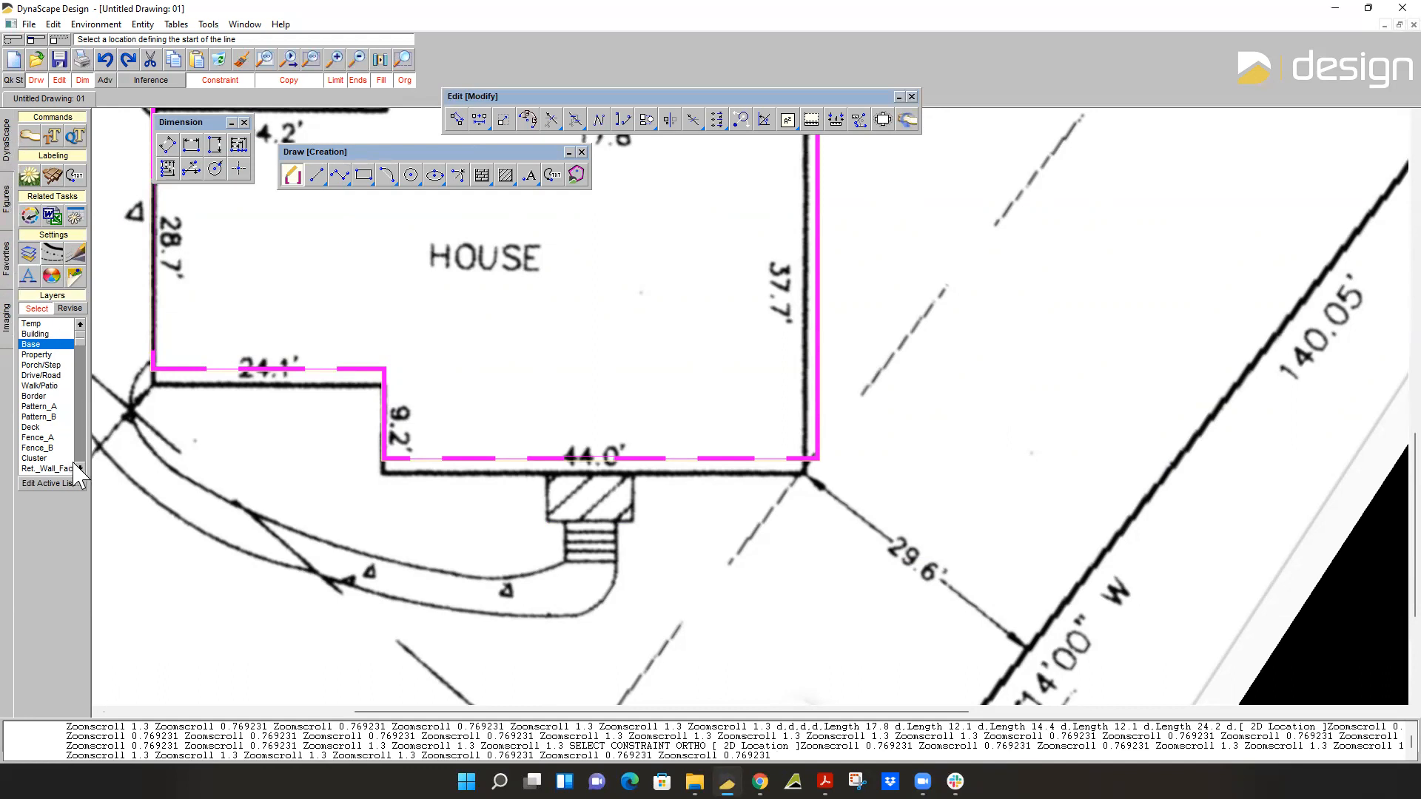
pyautogui.scroll(-5, 80, 474)
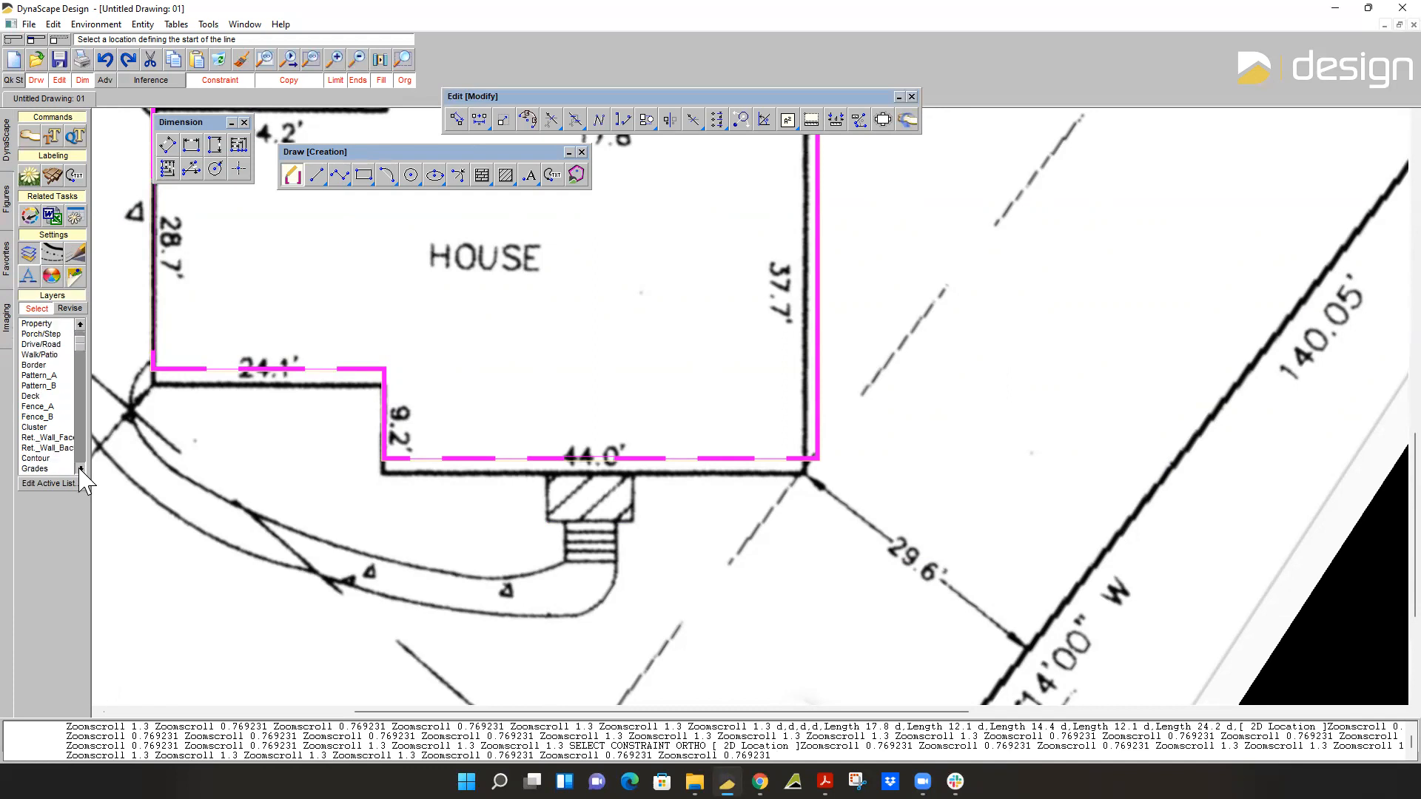
pyautogui.scroll(5, 77, 334)
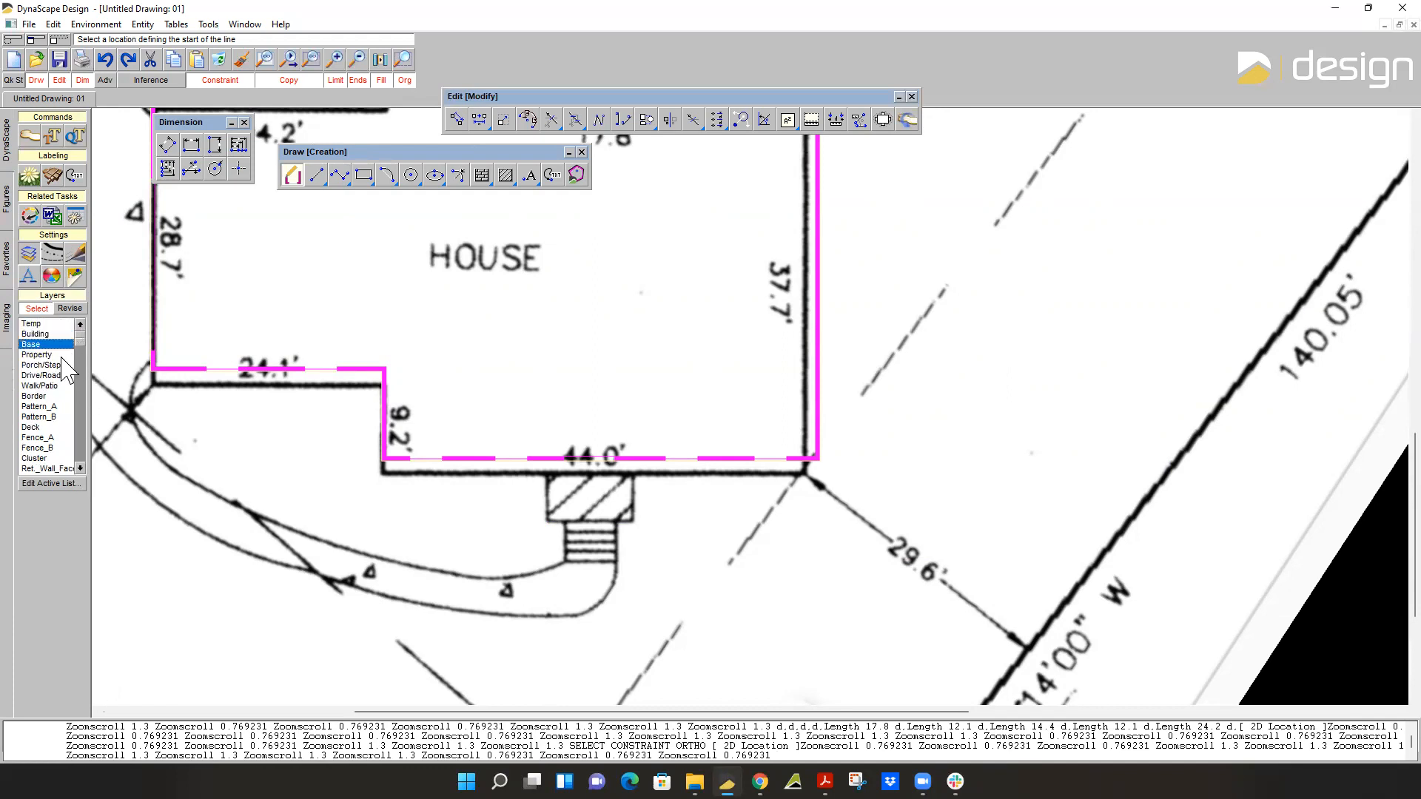
pyautogui.click(62, 356)
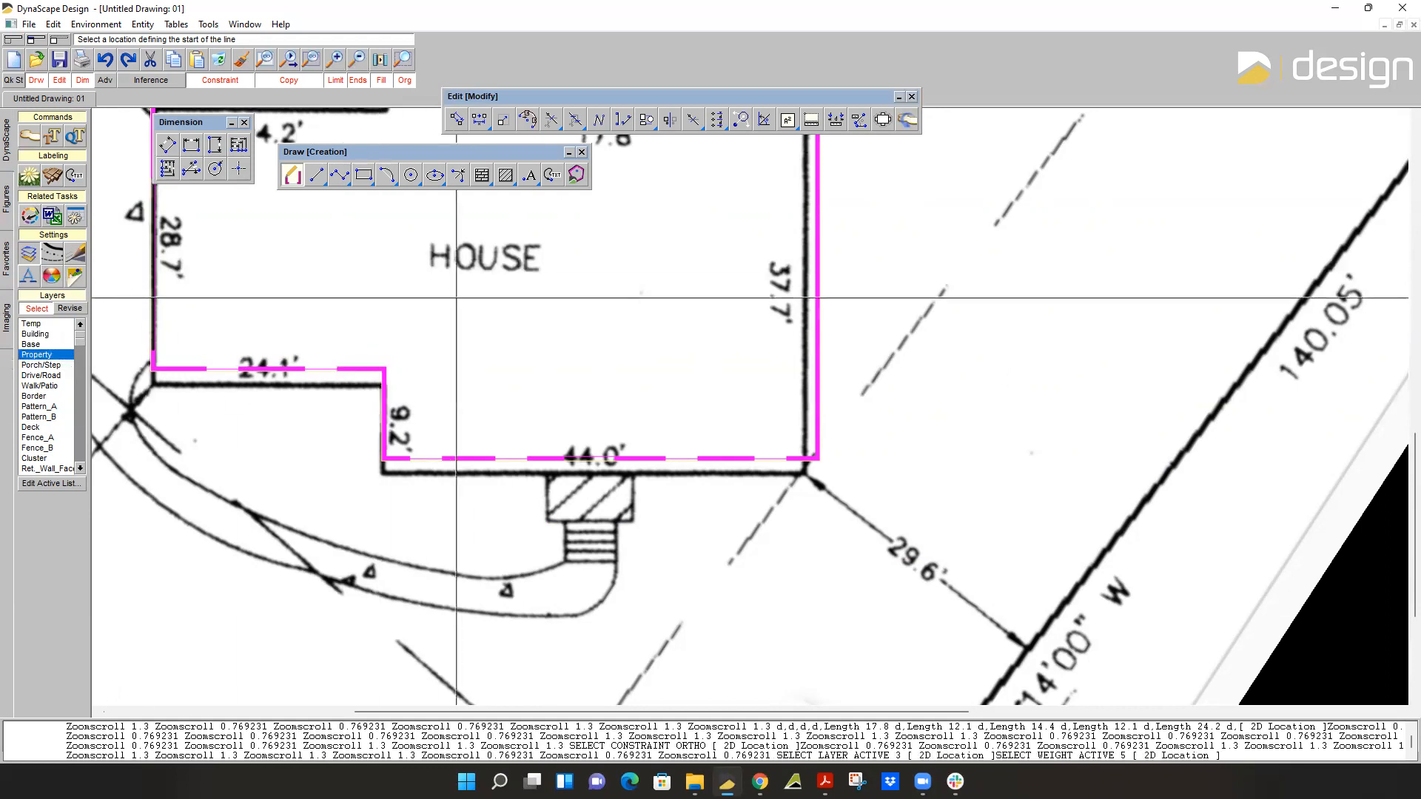
# Set the drawing constraint to None so that the angled property lines can be traced.
pyautogui.press('Down')
pyautogui.press('Down')
pyautogui.scroll(-3, 525, 612)
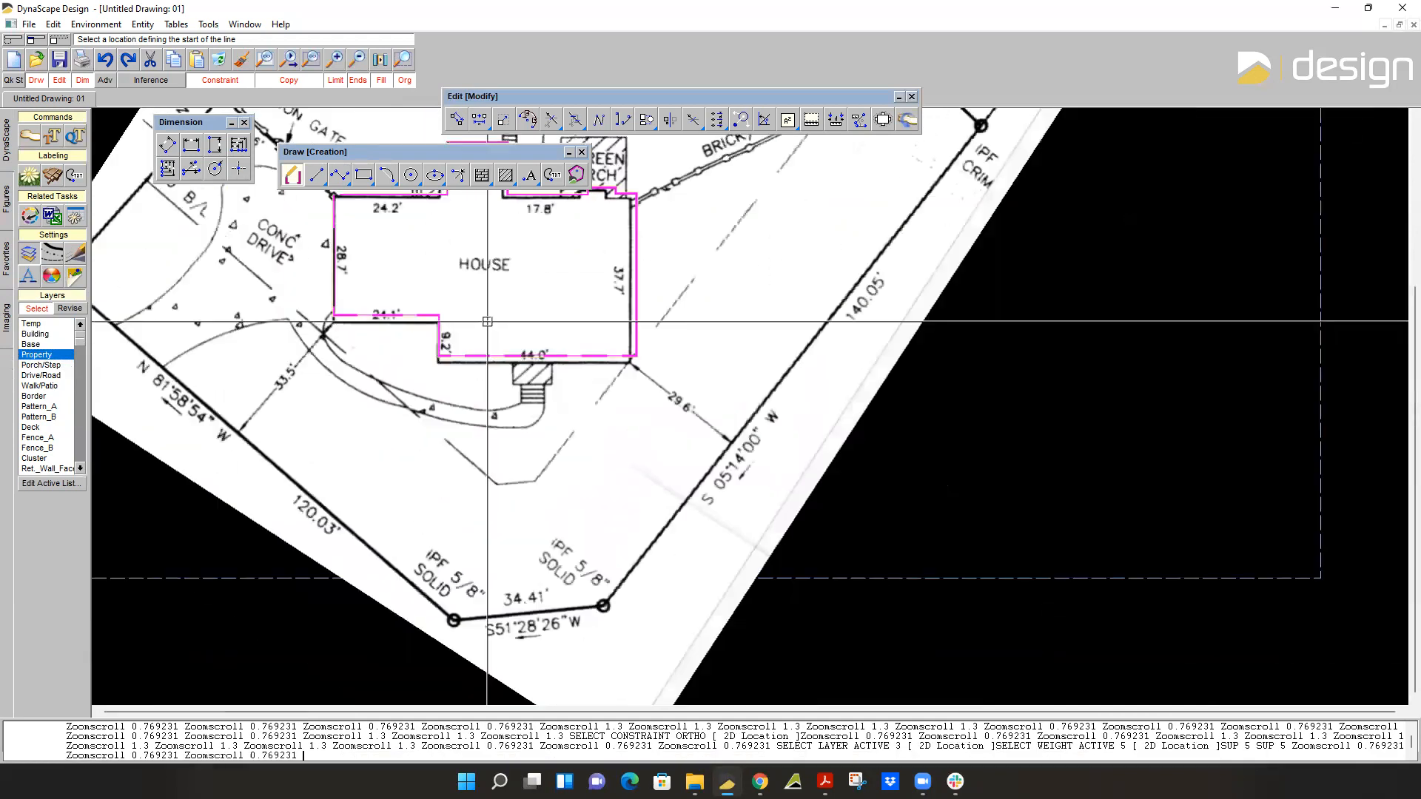
pyautogui.scroll(2, 524, 612)
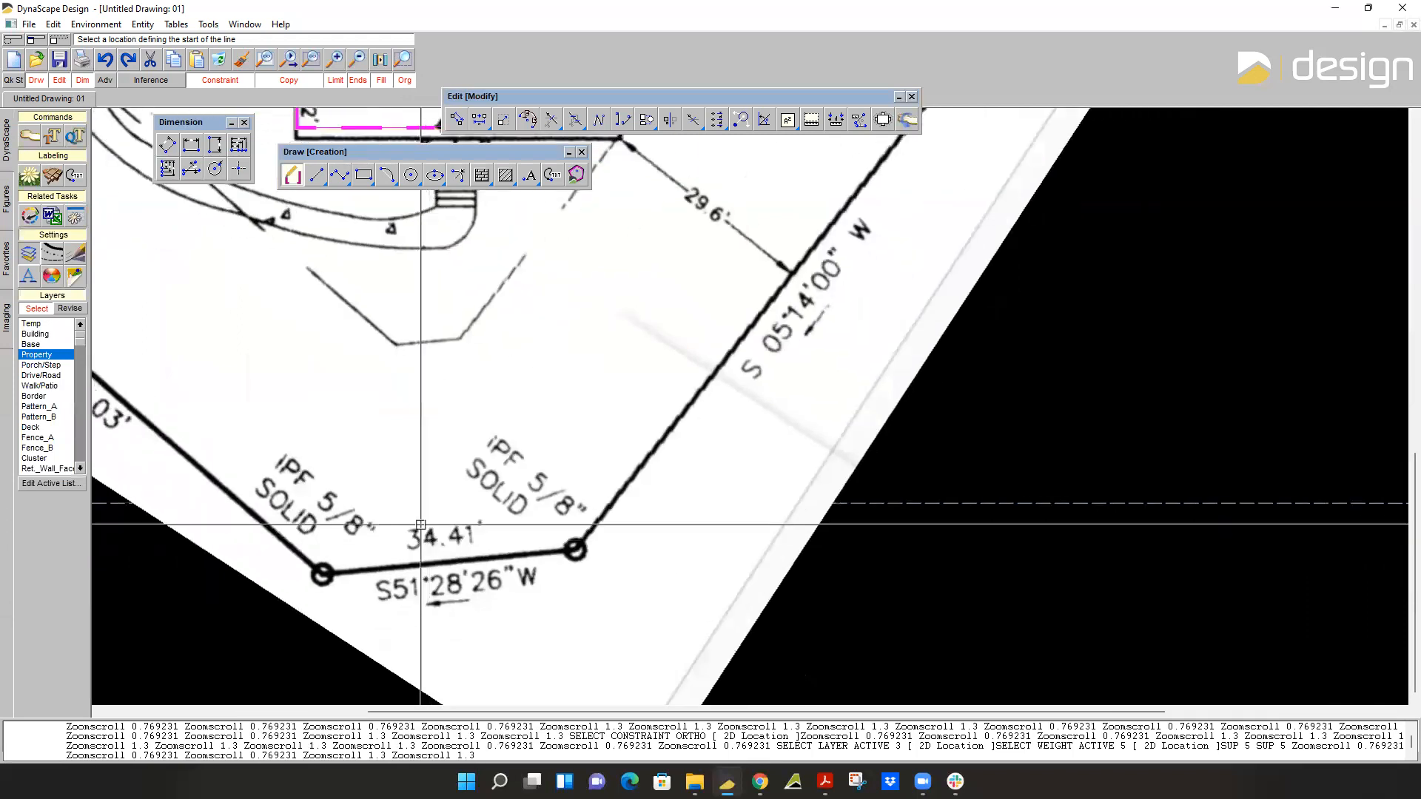
pyautogui.click(221, 81)
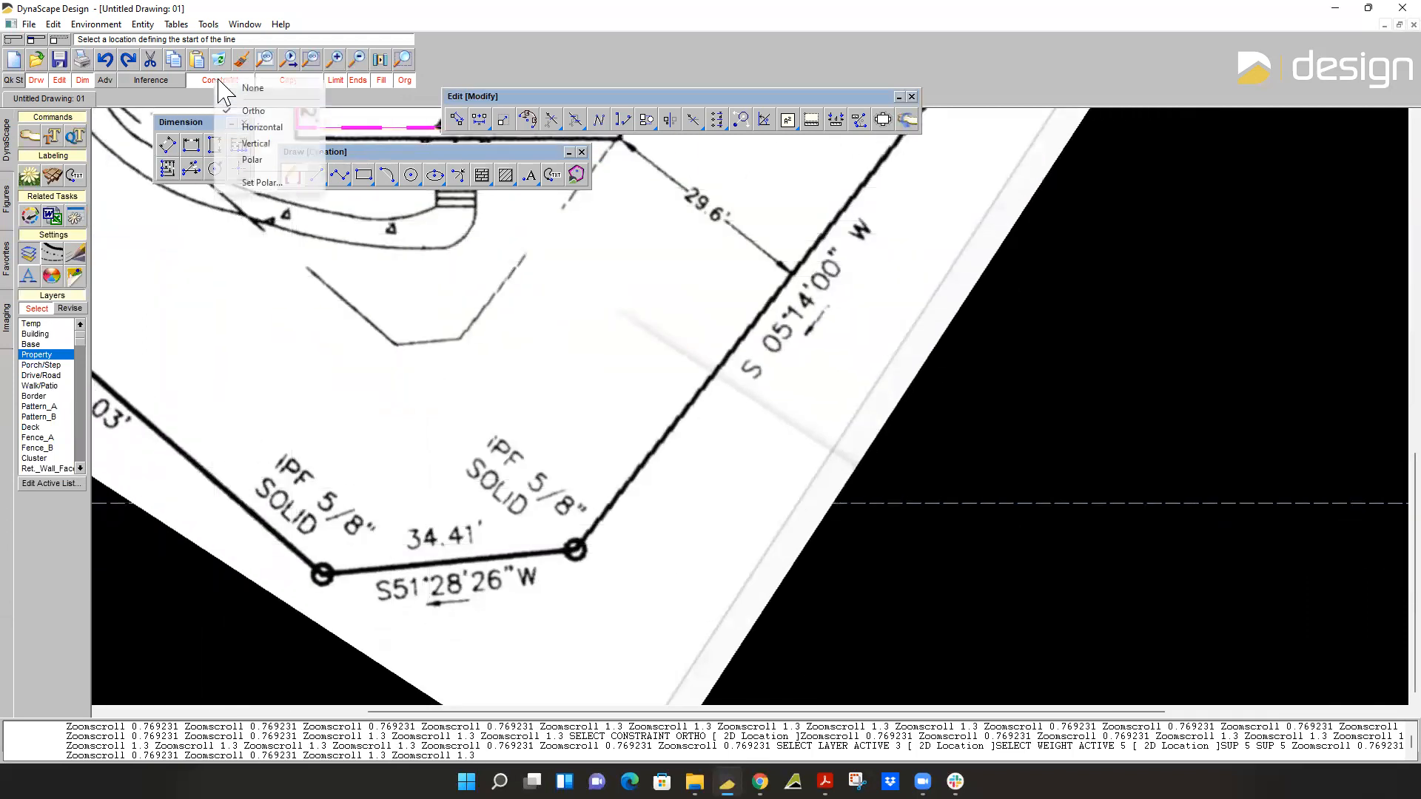
pyautogui.click(233, 101)
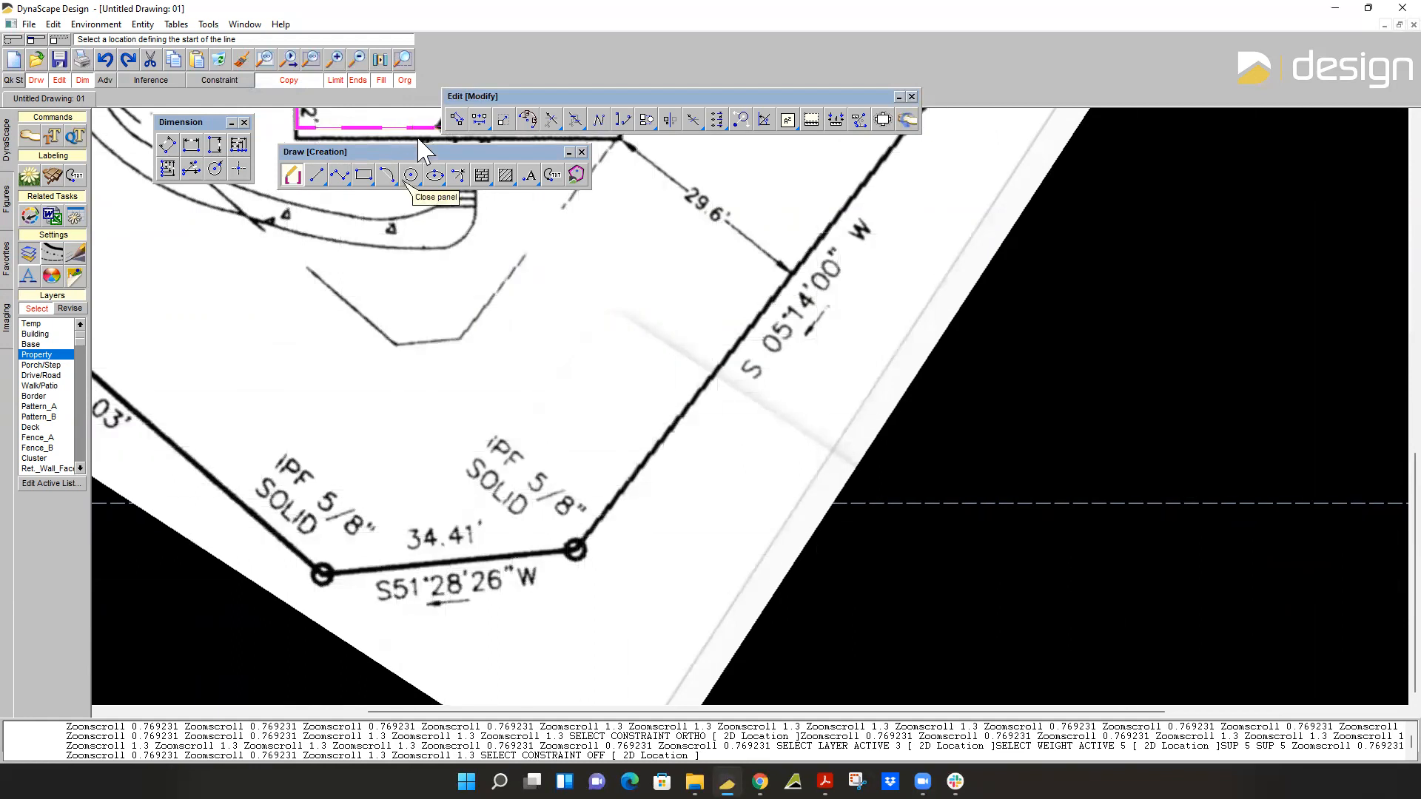
# Start a polyline with a 34.1' segment from the left IPF 5/8" marker to the right one along the 34.41' boundary.
pyautogui.click(339, 176)
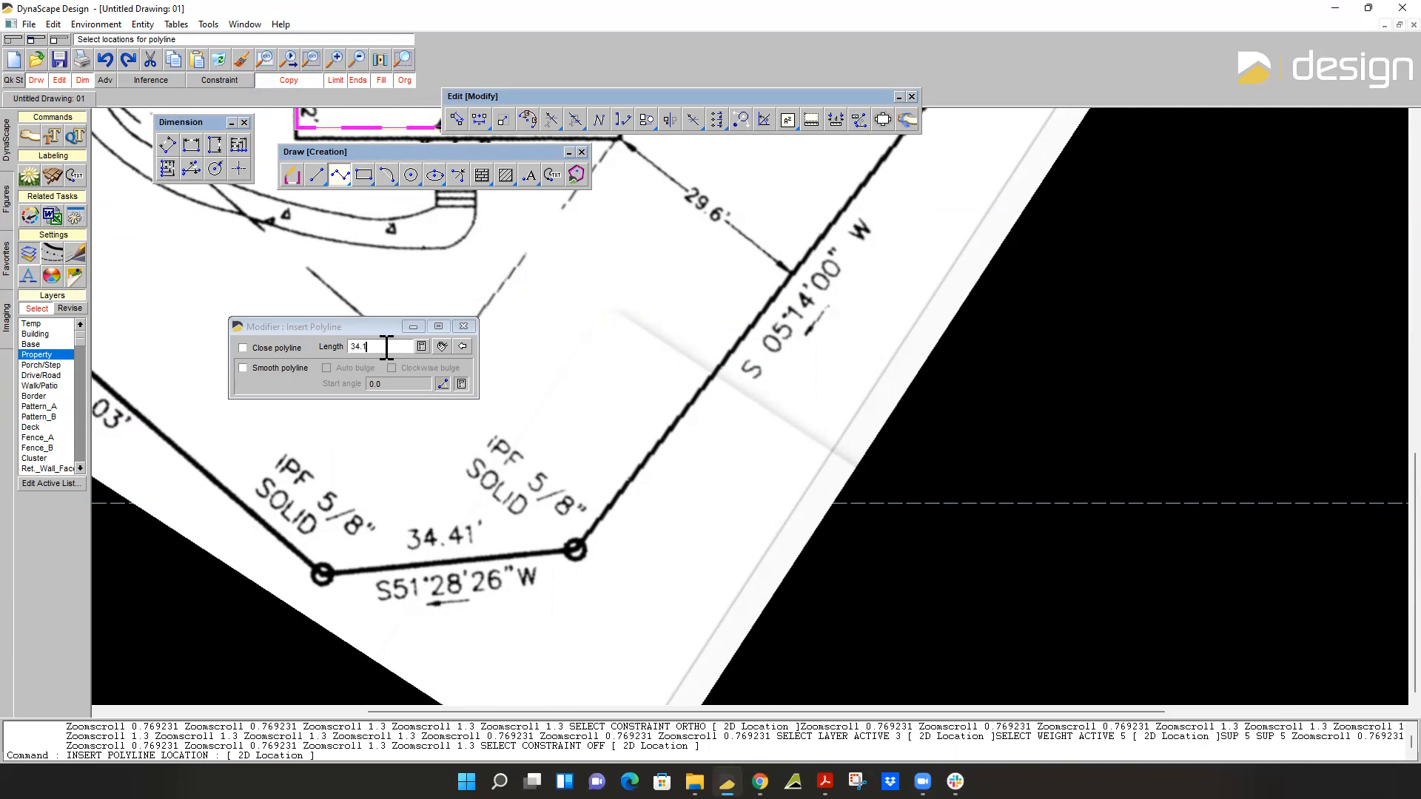
pyautogui.scroll(2, 292, 535)
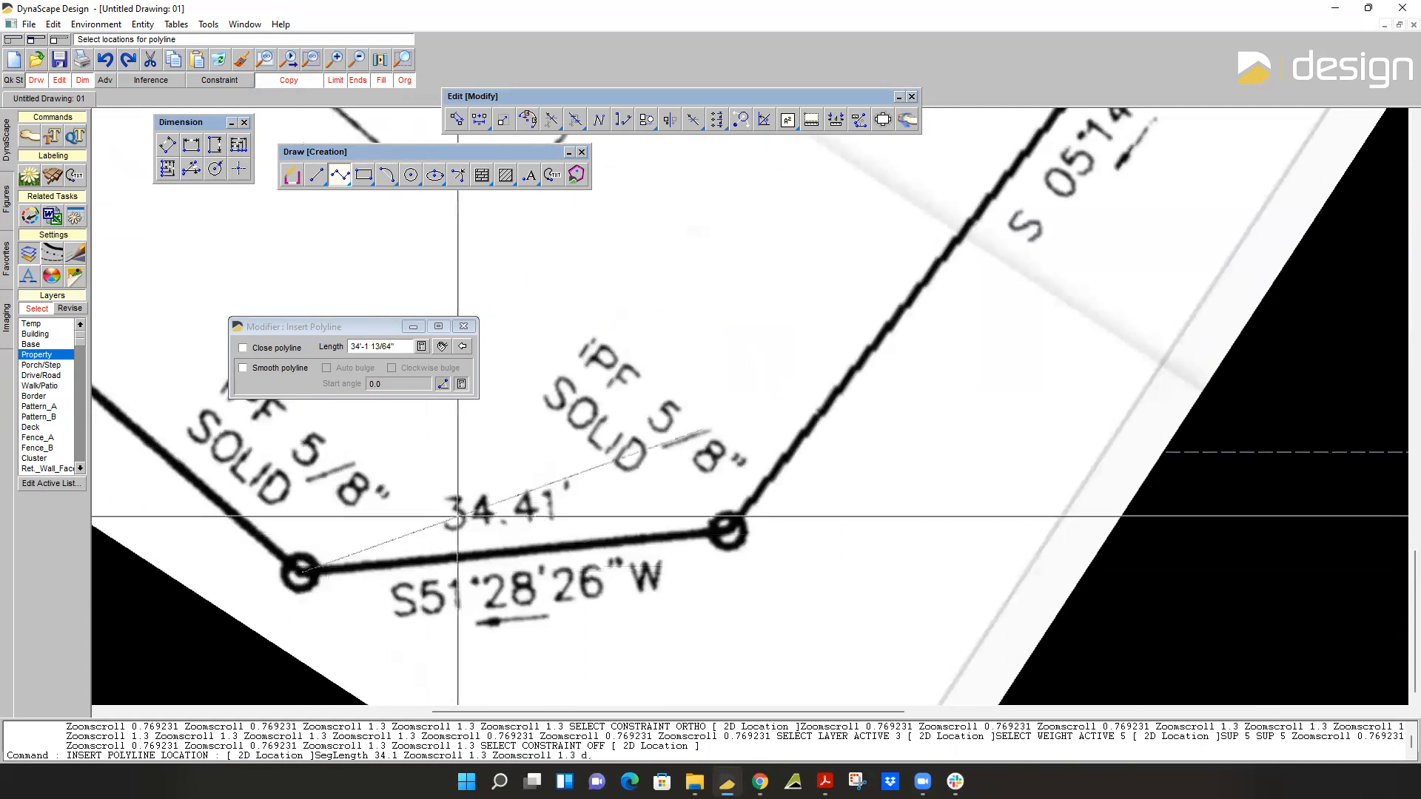
pyautogui.click(663, 535)
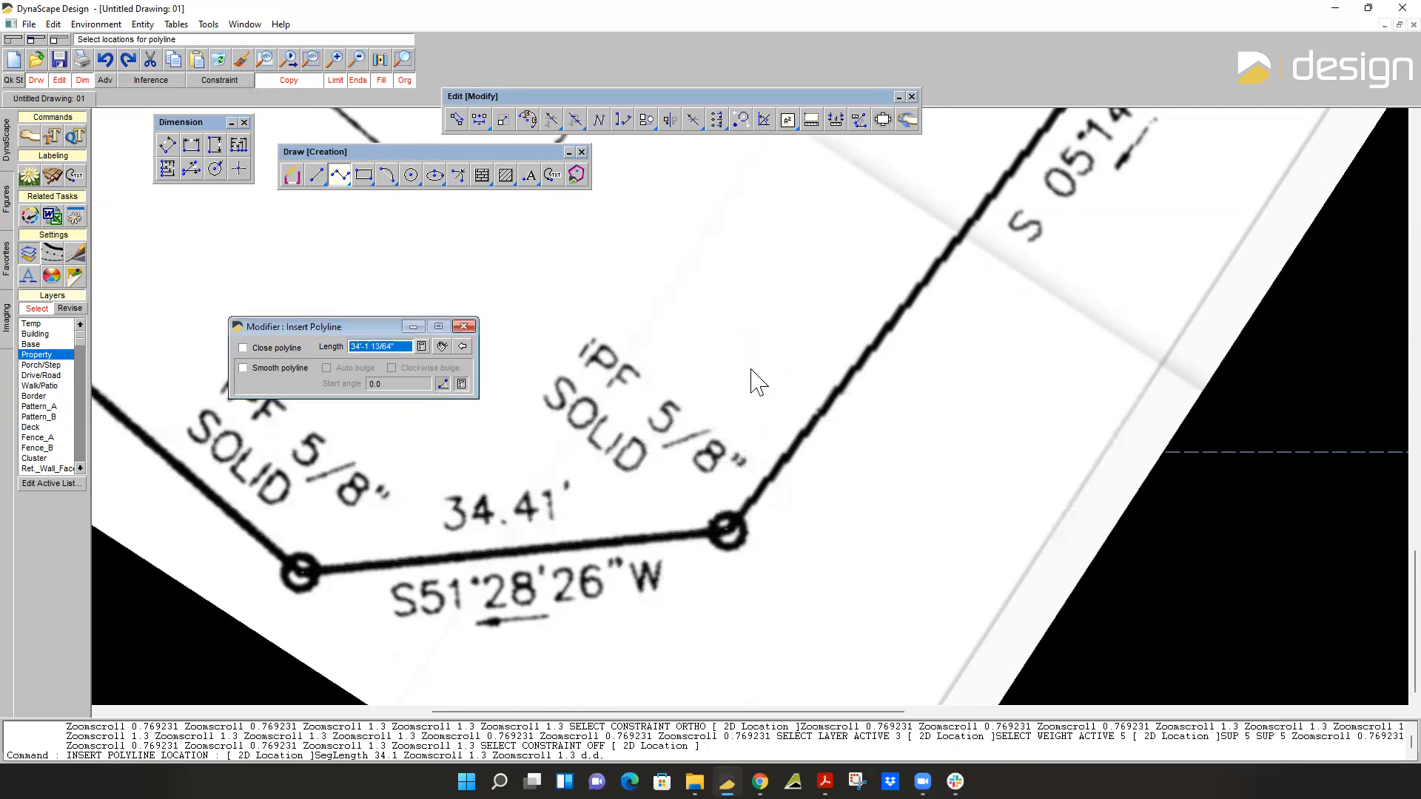
# Continue the boundary polyline with a 140.05' segment up the lot's right side to the IPF CRIM marker.
pyautogui.scroll(-2, 758, 381)
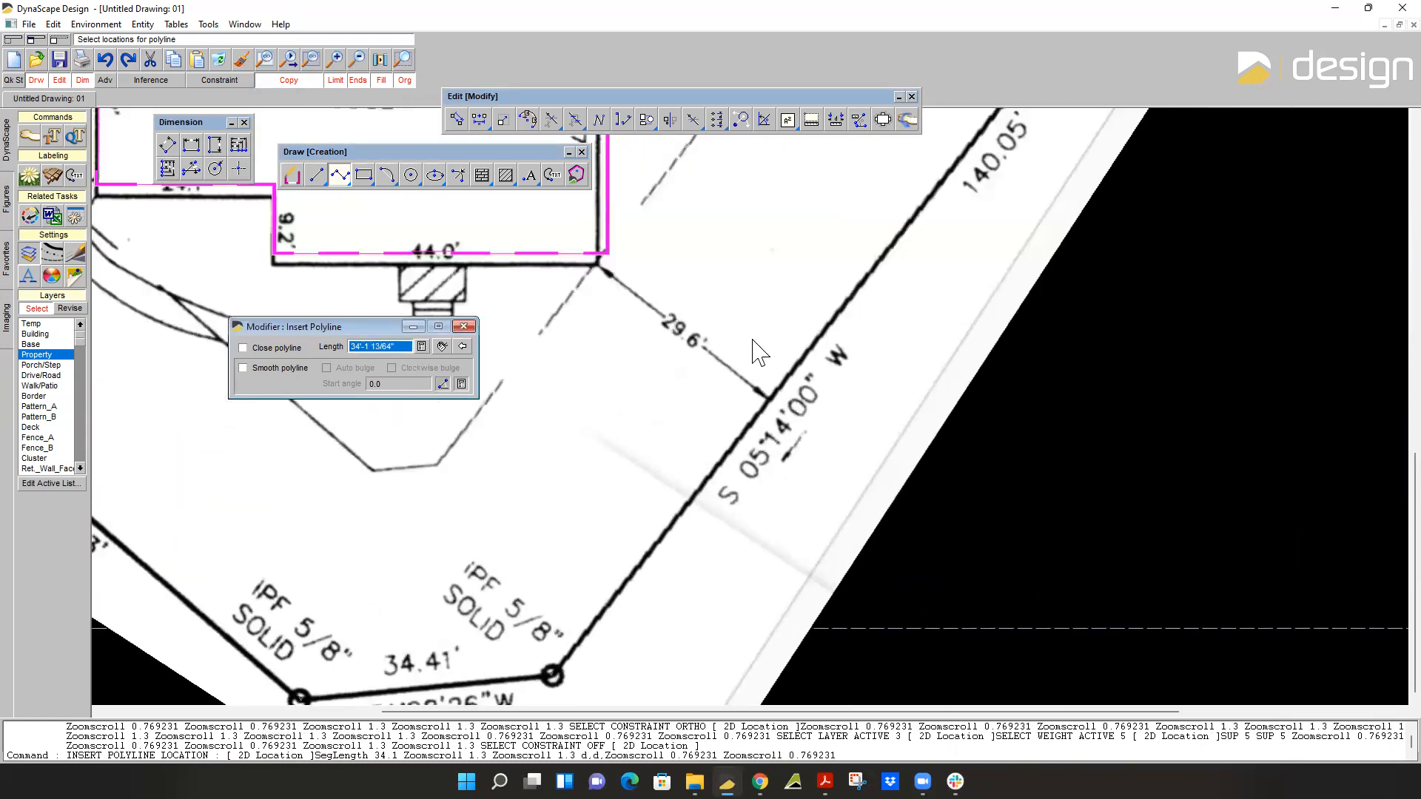
pyautogui.scroll(-1, 744, 370)
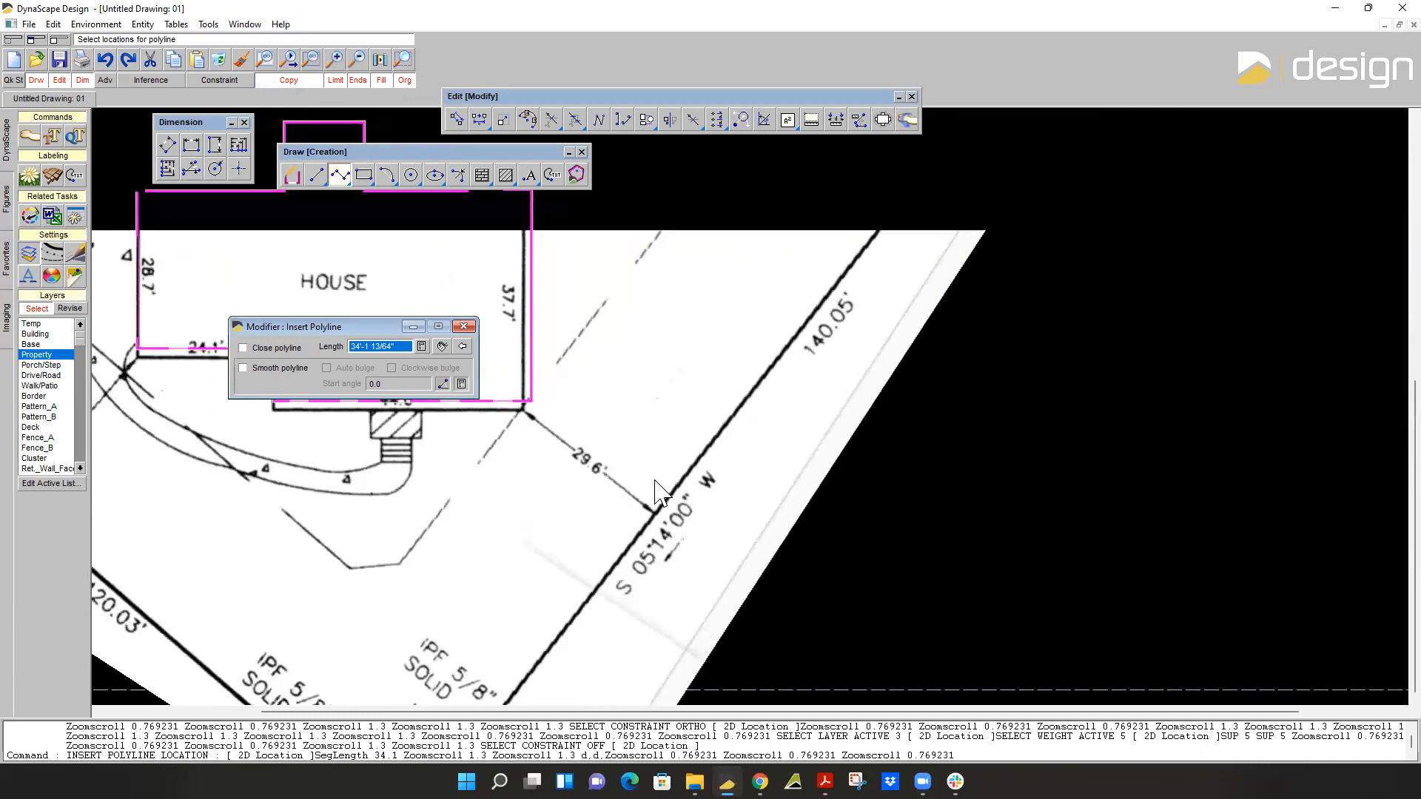
pyautogui.scroll(-1, 679, 496)
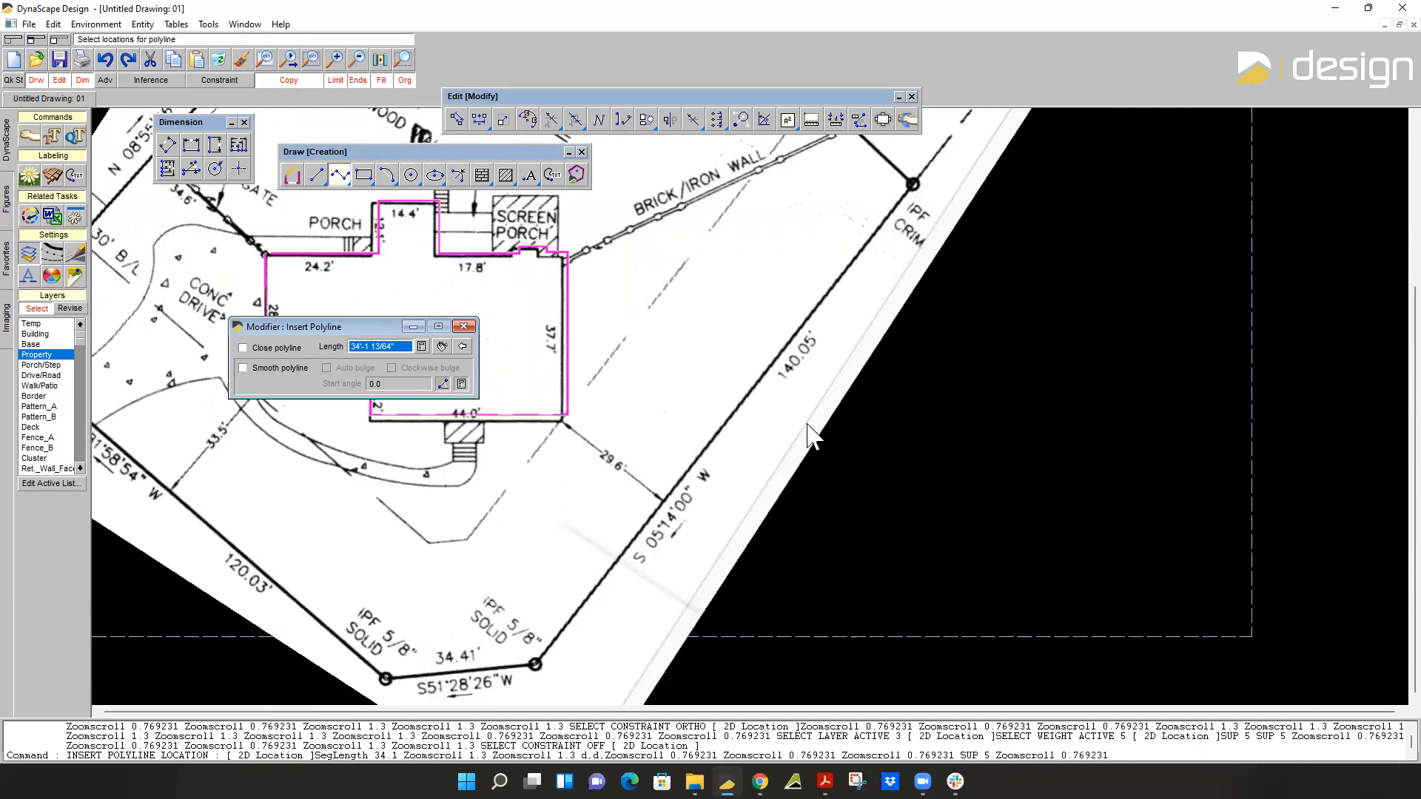
pyautogui.moveTo(770, 378); pyautogui.dragTo(681, 426, button='middle')
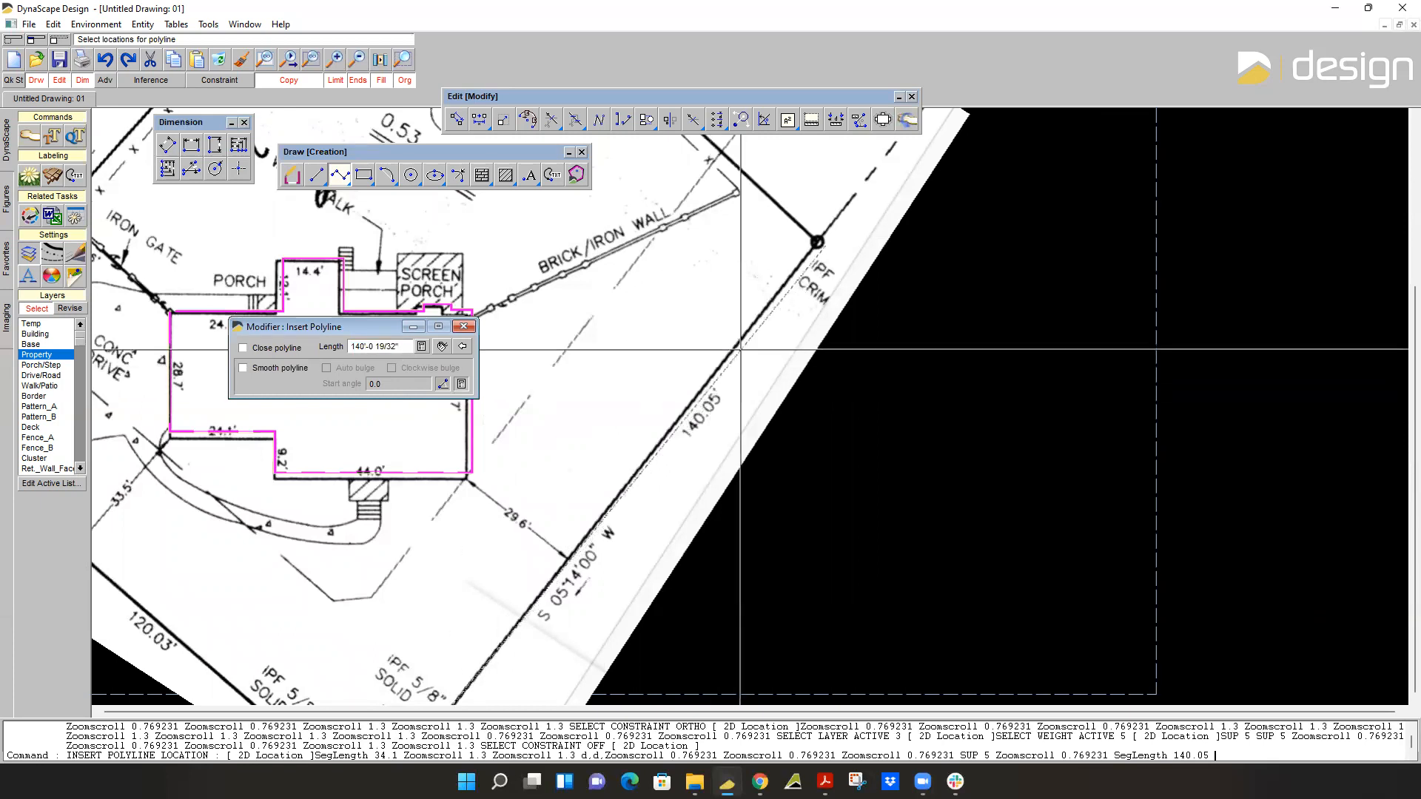
pyautogui.scroll(3, 817, 240)
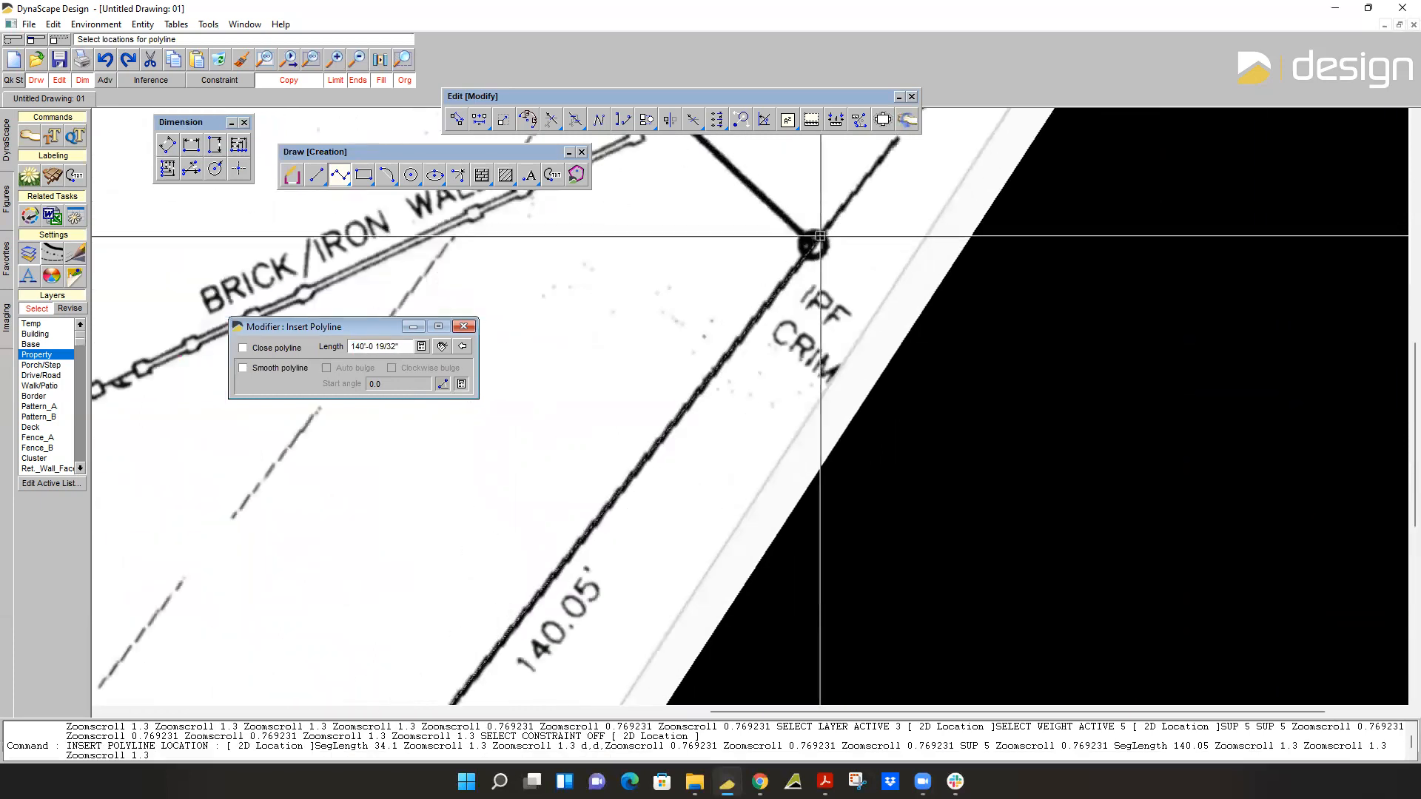
pyautogui.scroll(2, 820, 237)
# Add a 134.28' segment to the boundary polyline along the chain link fence, from IPF CRIM to the IPF 3/4" Open Top marker.
pyautogui.scroll(-5, 818, 234)
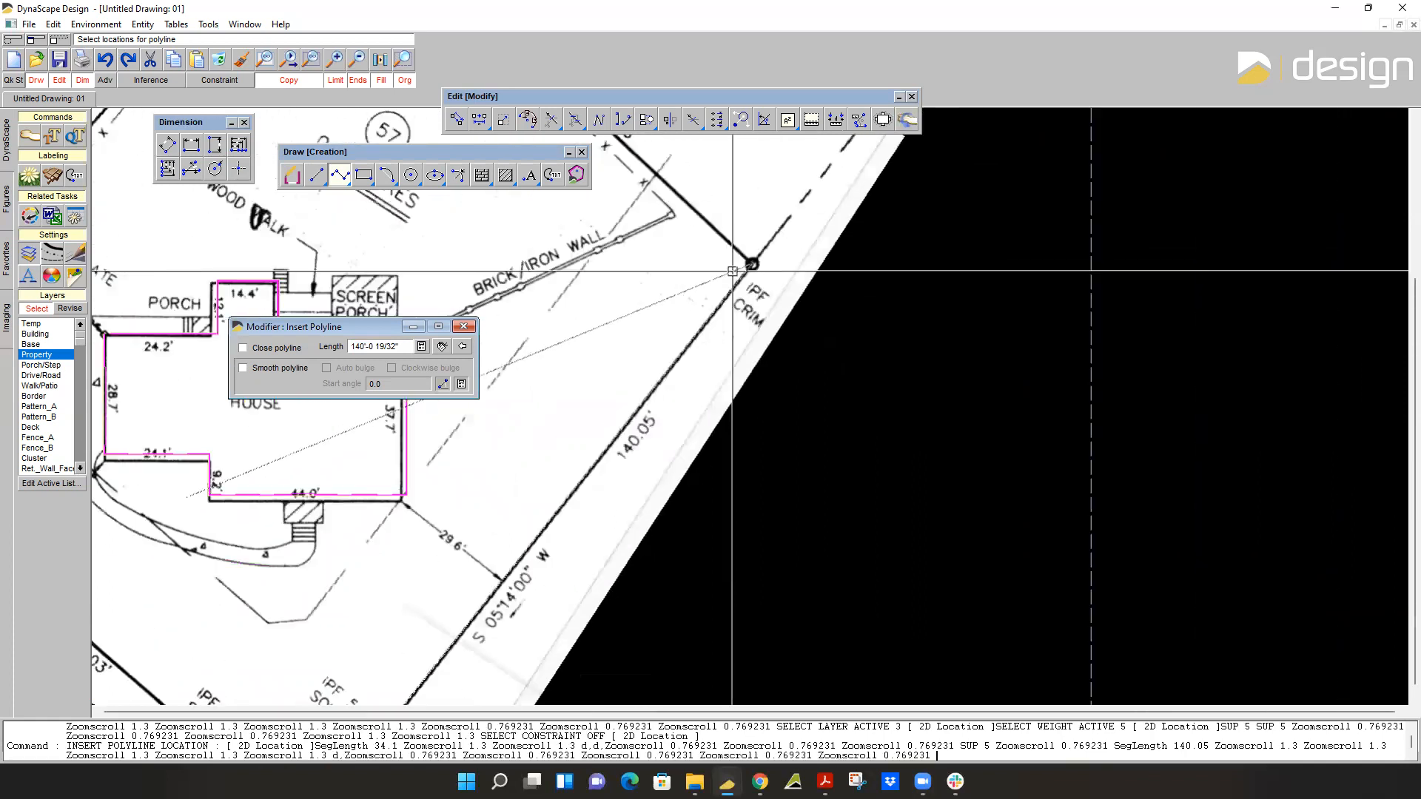
pyautogui.scroll(-4, 732, 271)
pyautogui.scroll(1, 732, 270)
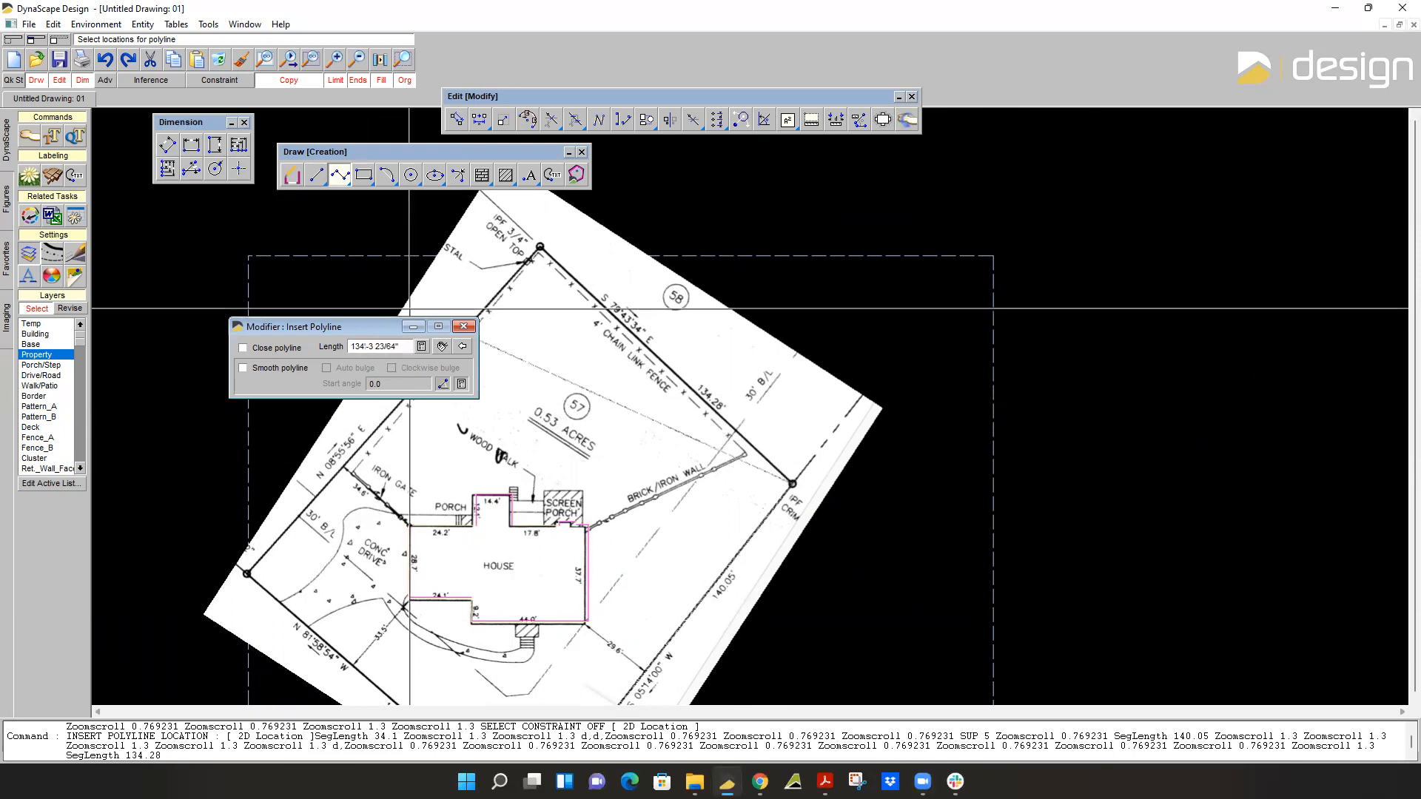
pyautogui.scroll(4, 535, 247)
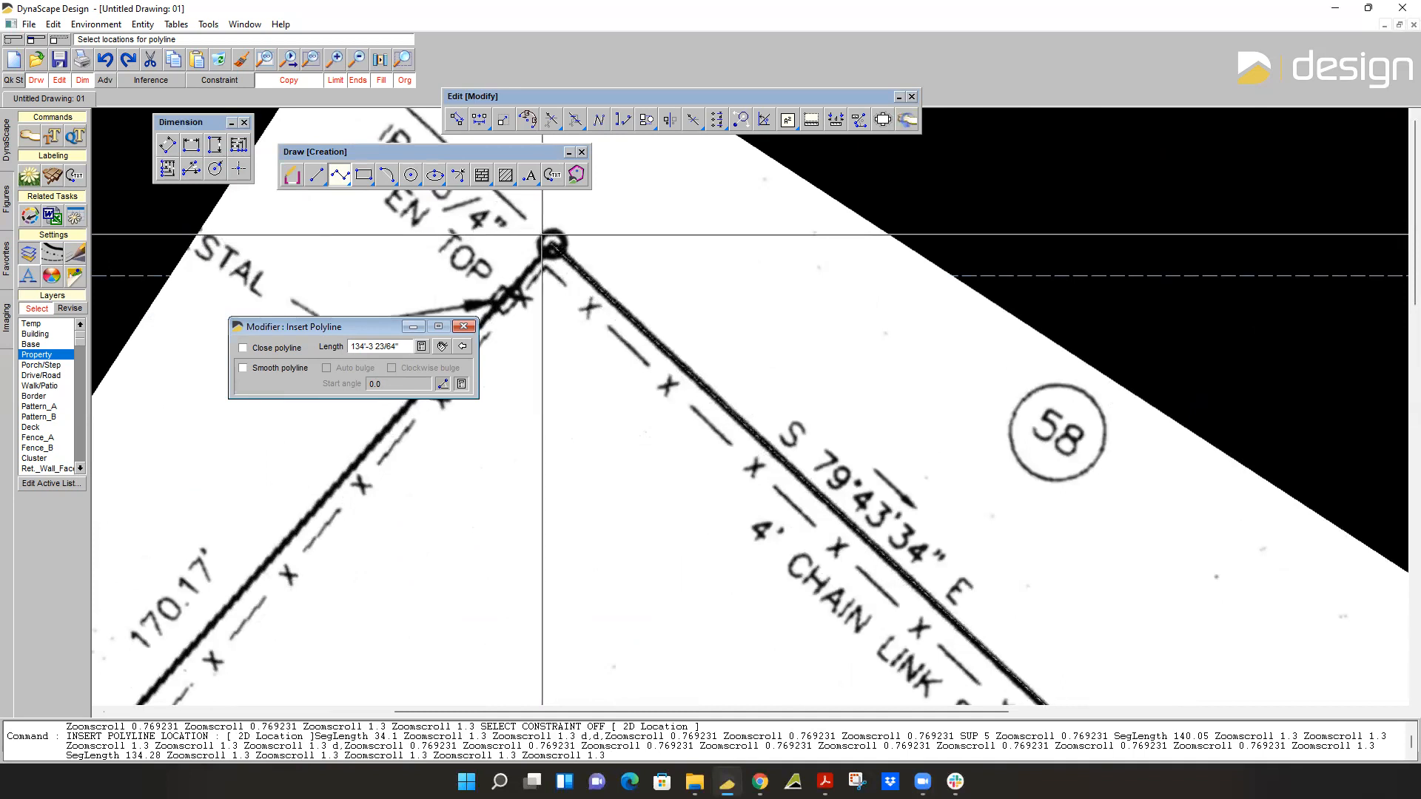
# Continue the boundary polyline with a 170.17' segment down the lot's left side to the corner marker beside the concrete drive.
pyautogui.scroll(-3, 585, 263)
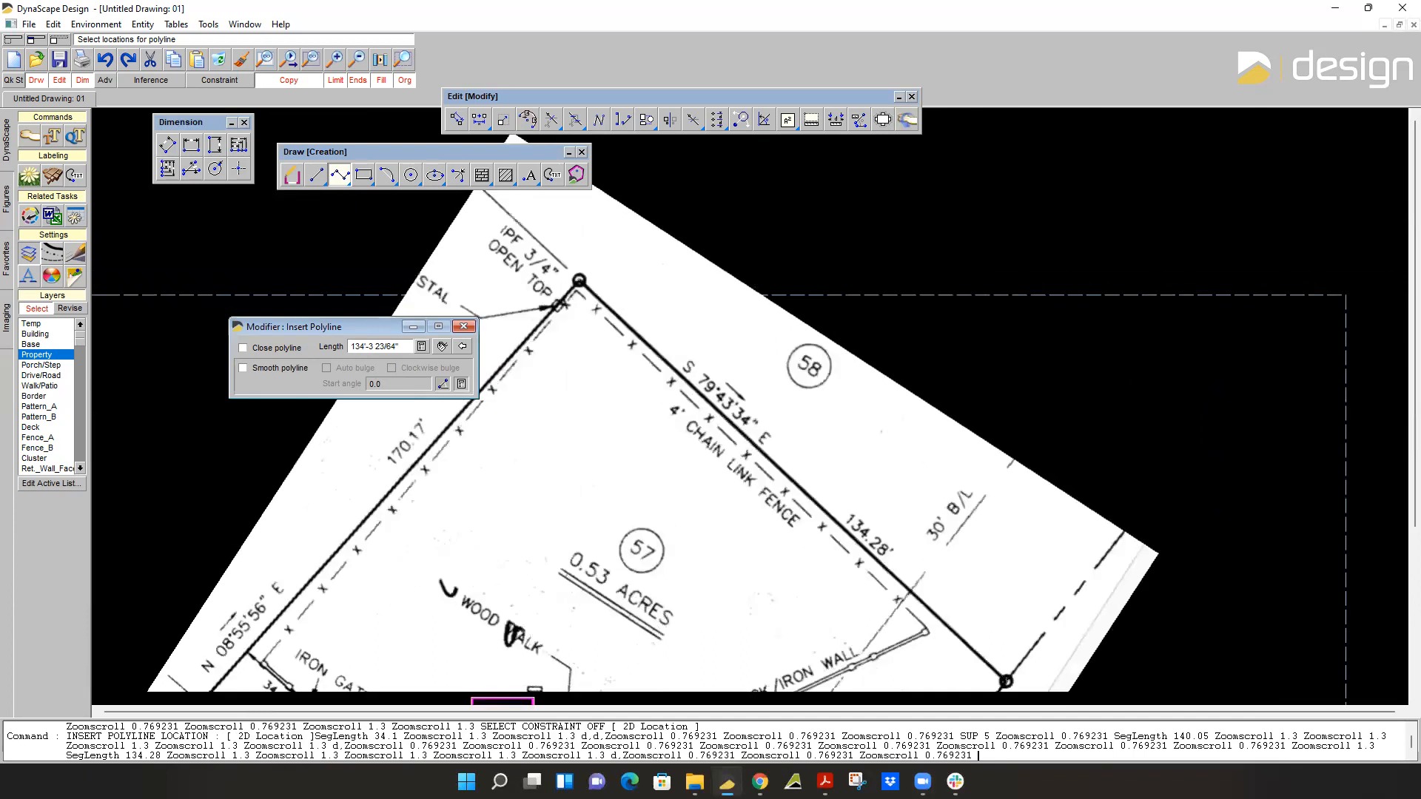
pyautogui.moveTo(580, 282); pyautogui.dragTo(708, 155, button='middle')
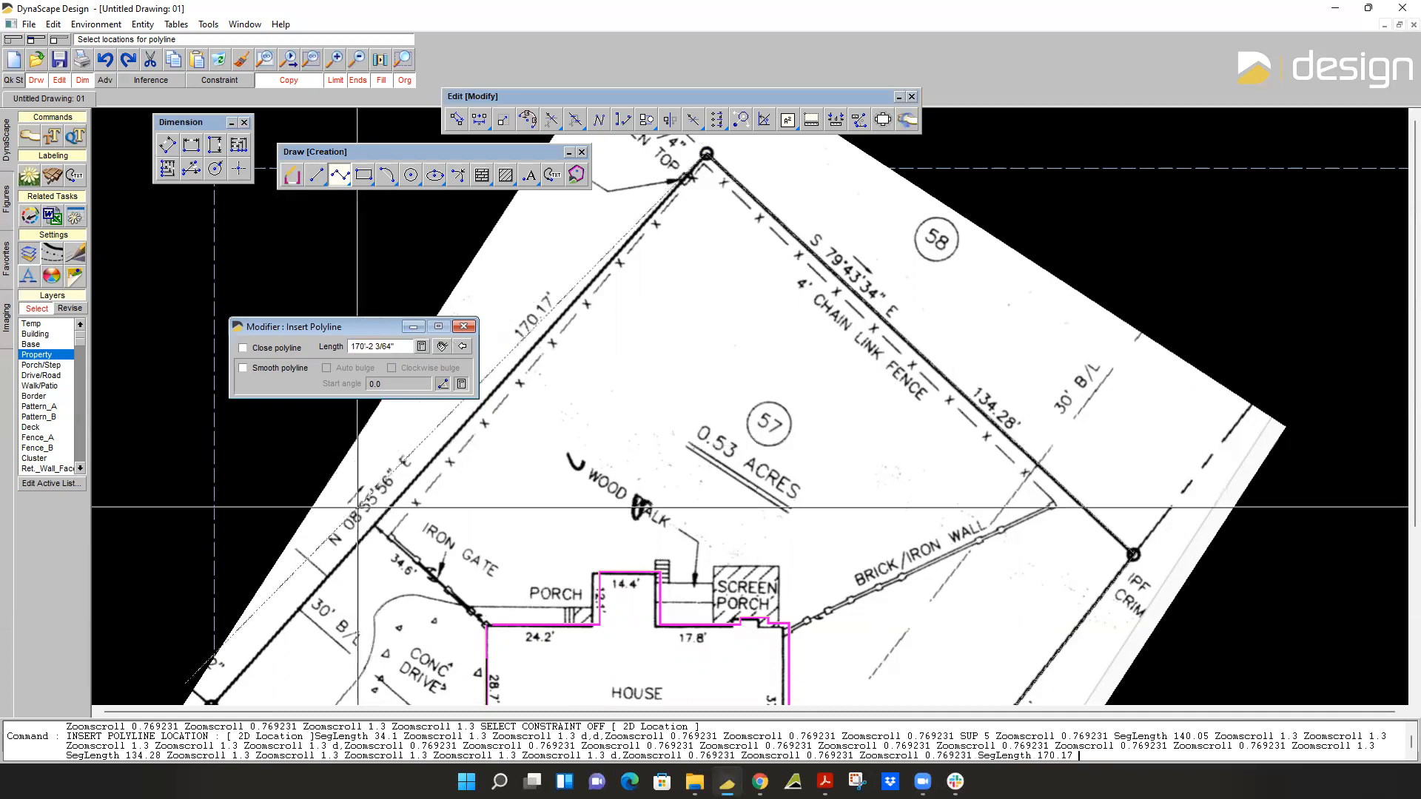
pyautogui.moveTo(365, 533); pyautogui.dragTo(528, 411, button='middle')
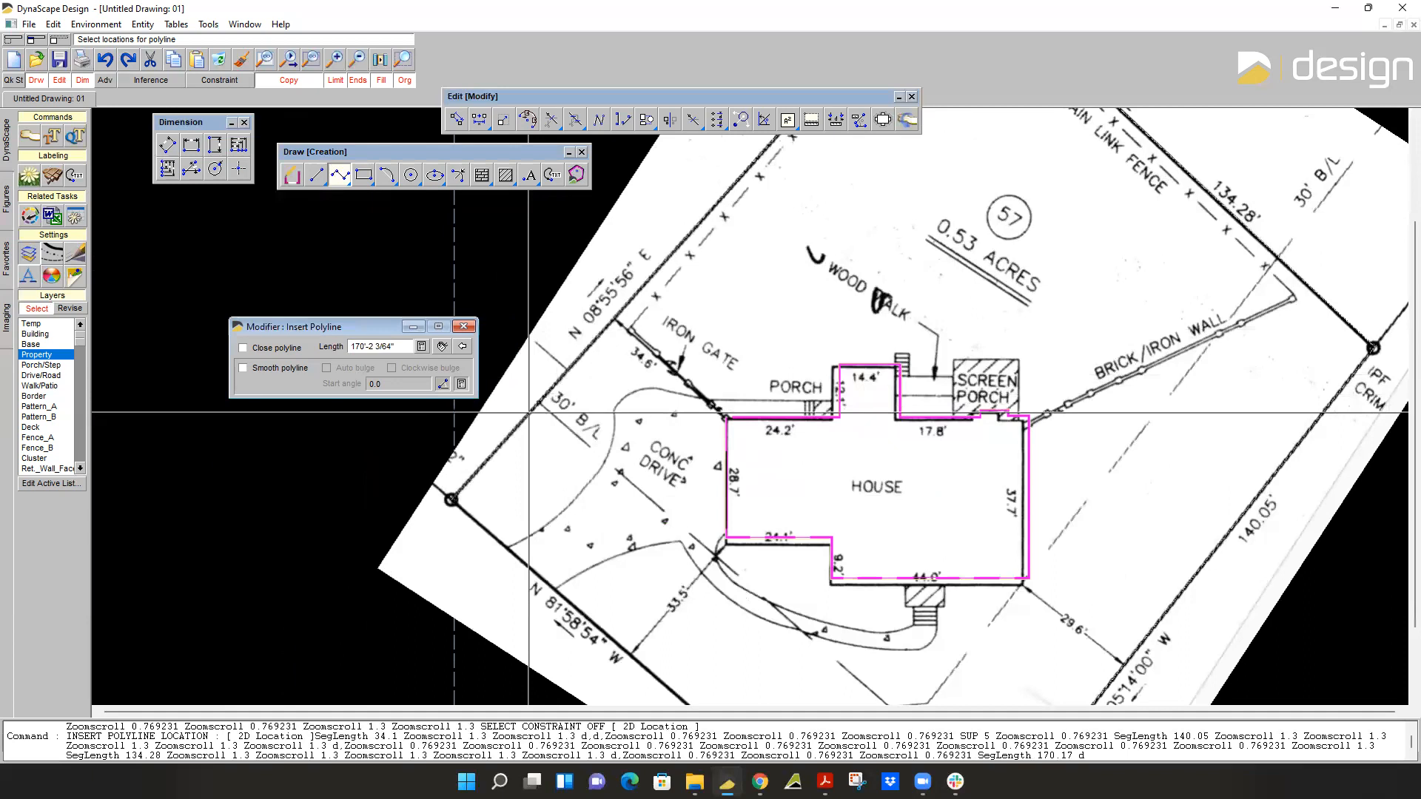
# Add the last 120.03' boundary segment back to the left IPF 5/8" marker and finish the polyline.
pyautogui.press('Down')
pyautogui.press('Down')
pyautogui.press('Down')
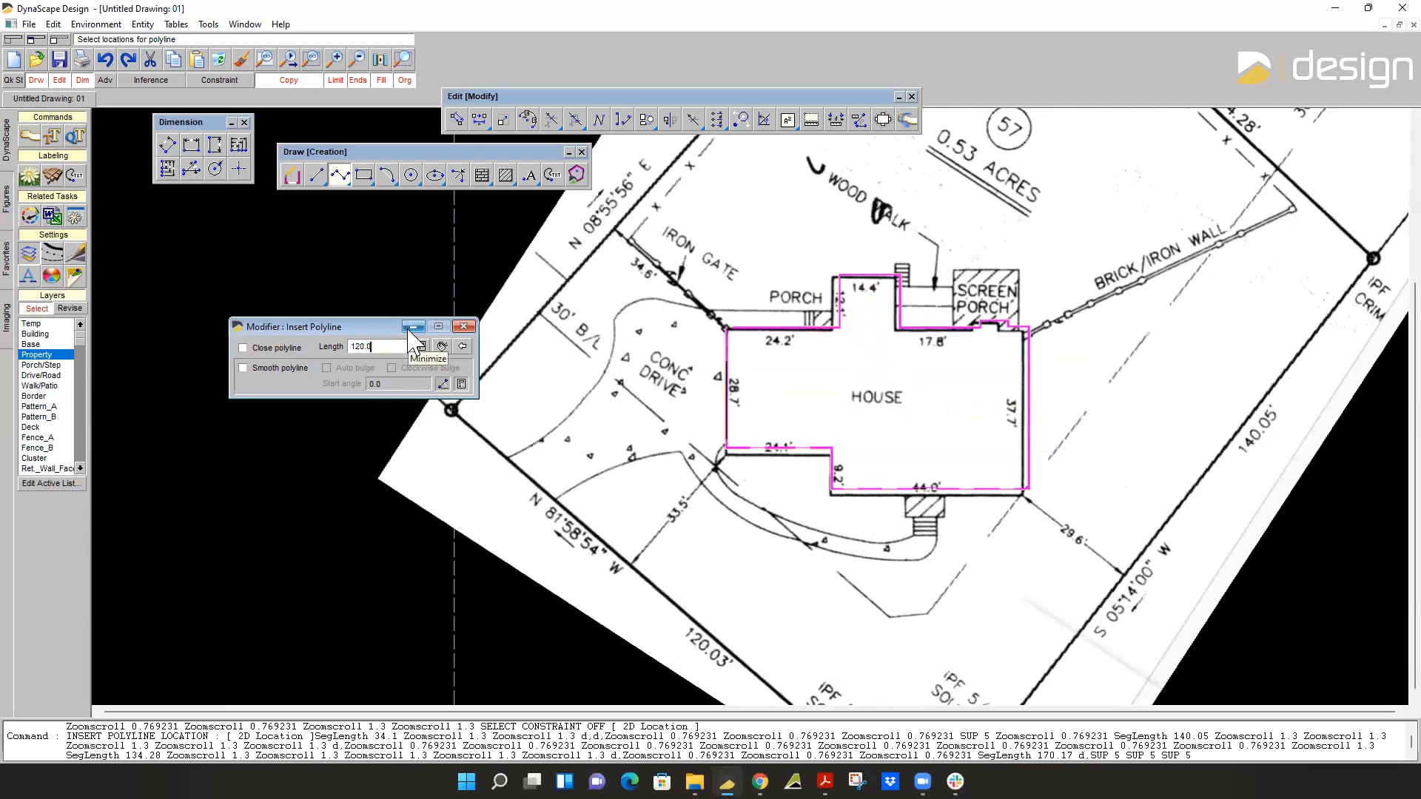
pyautogui.scroll(-2, 873, 573)
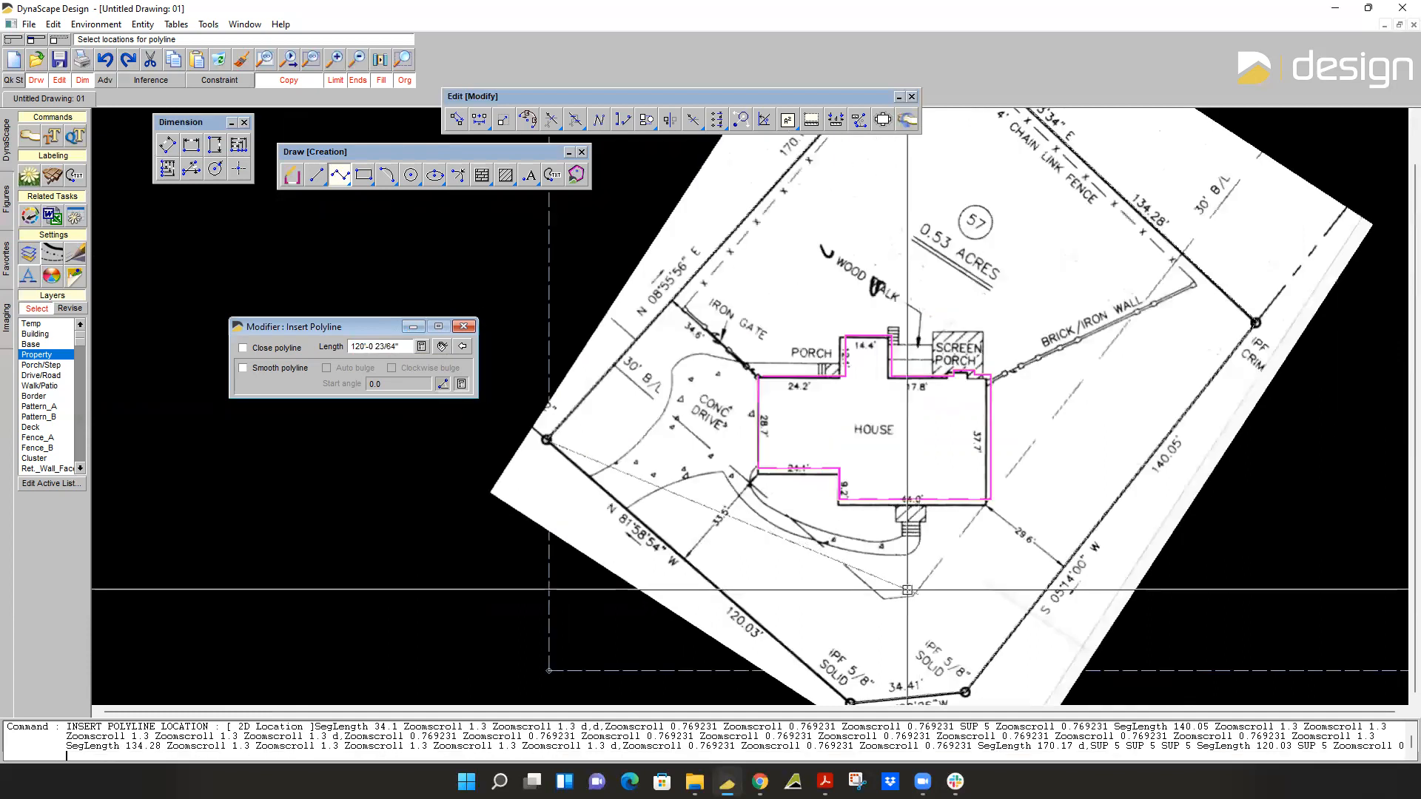
pyautogui.moveTo(879, 654); pyautogui.dragTo(307, 533, button='middle')
pyautogui.scroll(4, 289, 574)
pyautogui.scroll(1, 289, 577)
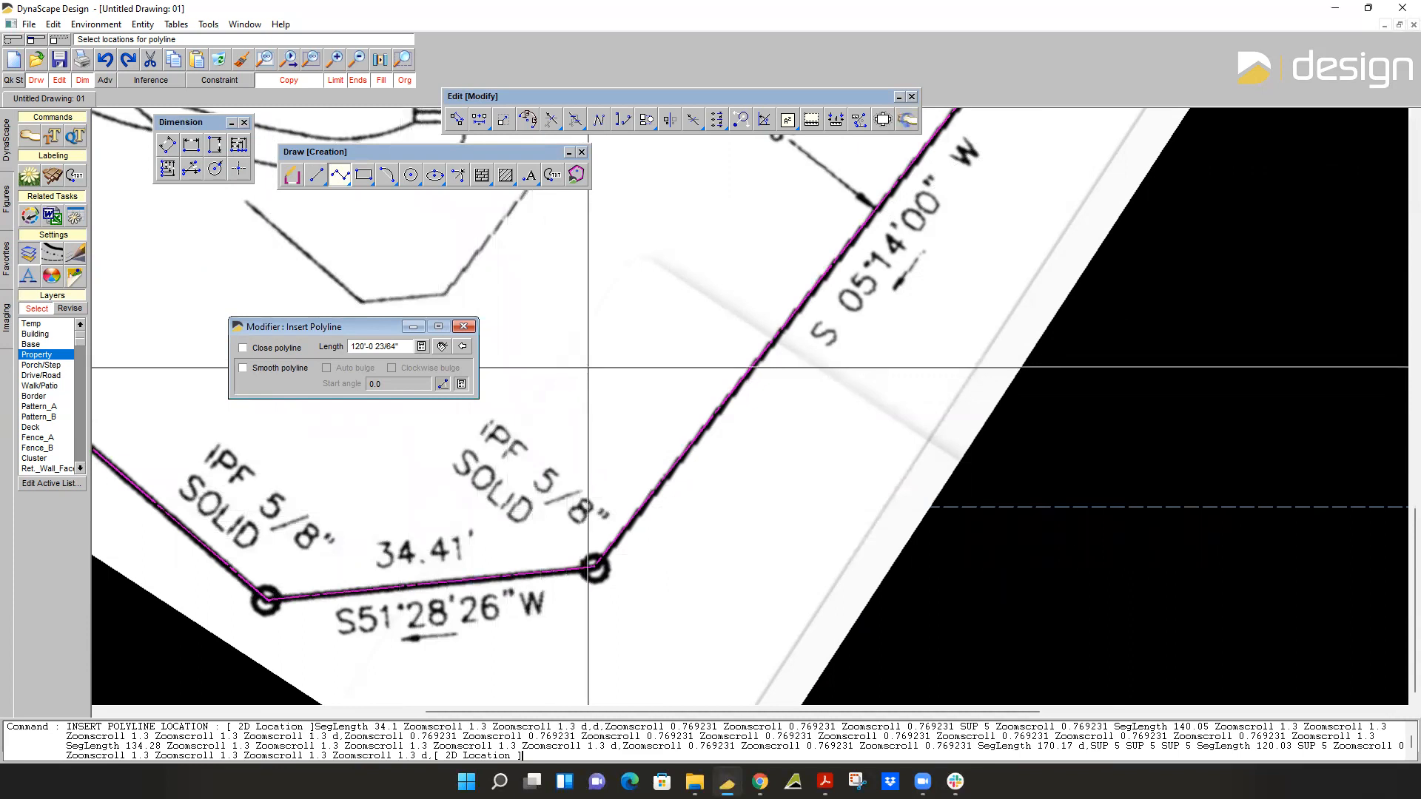
# Inspect how the traced property boundary lines up with the survey plan around the whole lot.
pyautogui.scroll(-2, 620, 417)
pyautogui.scroll(2, 620, 416)
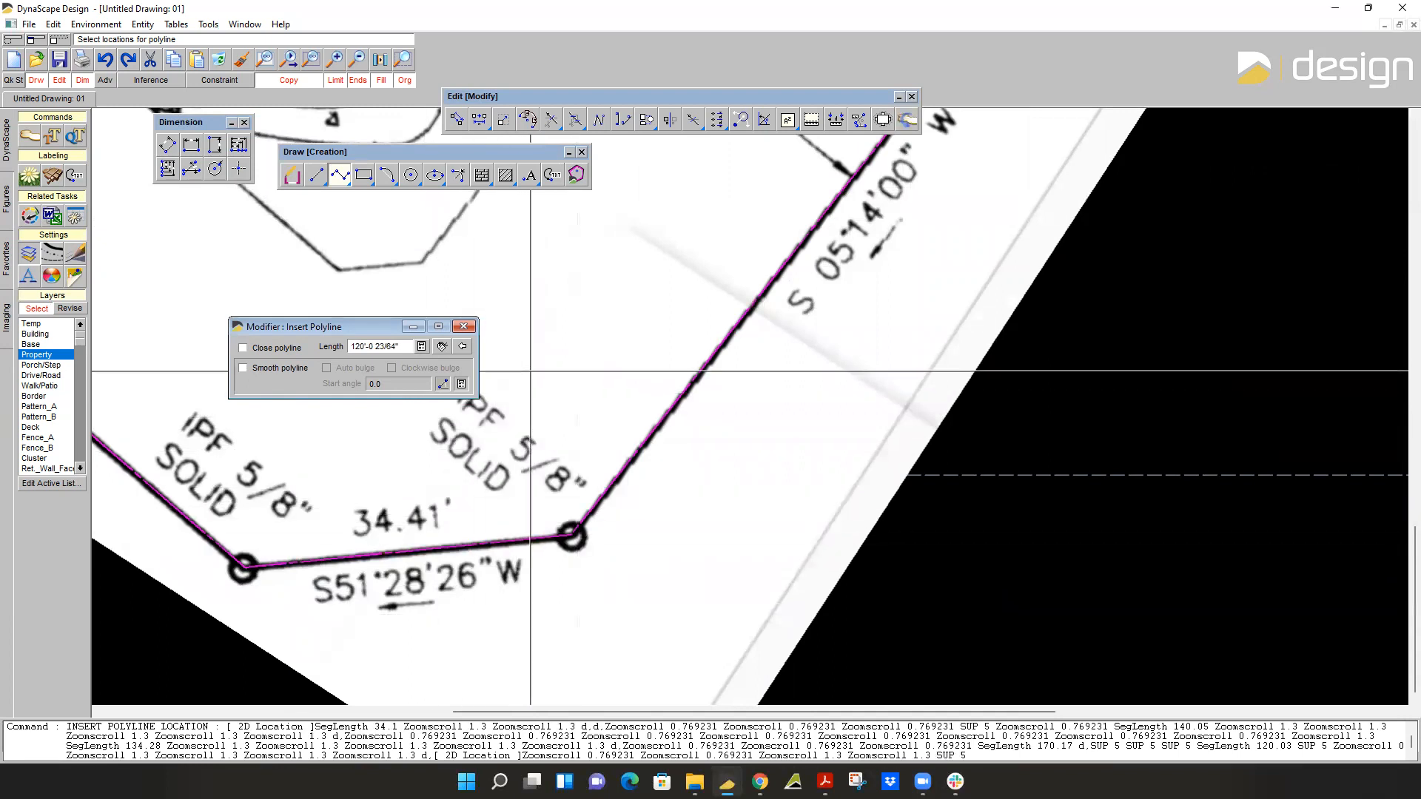
pyautogui.scroll(-2, 577, 489)
pyautogui.scroll(-3, 673, 488)
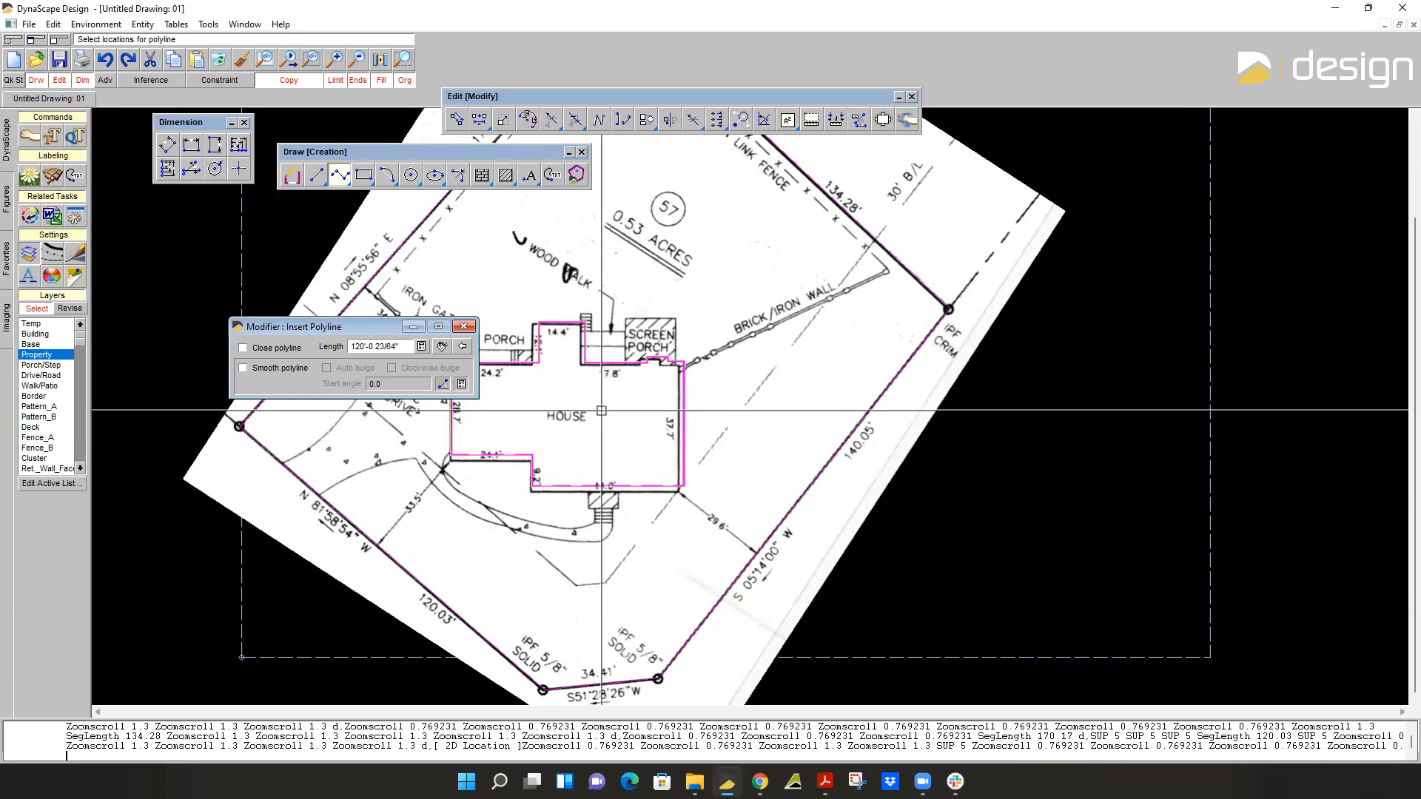
pyautogui.moveTo(587, 410); pyautogui.dragTo(631, 486, button='middle')
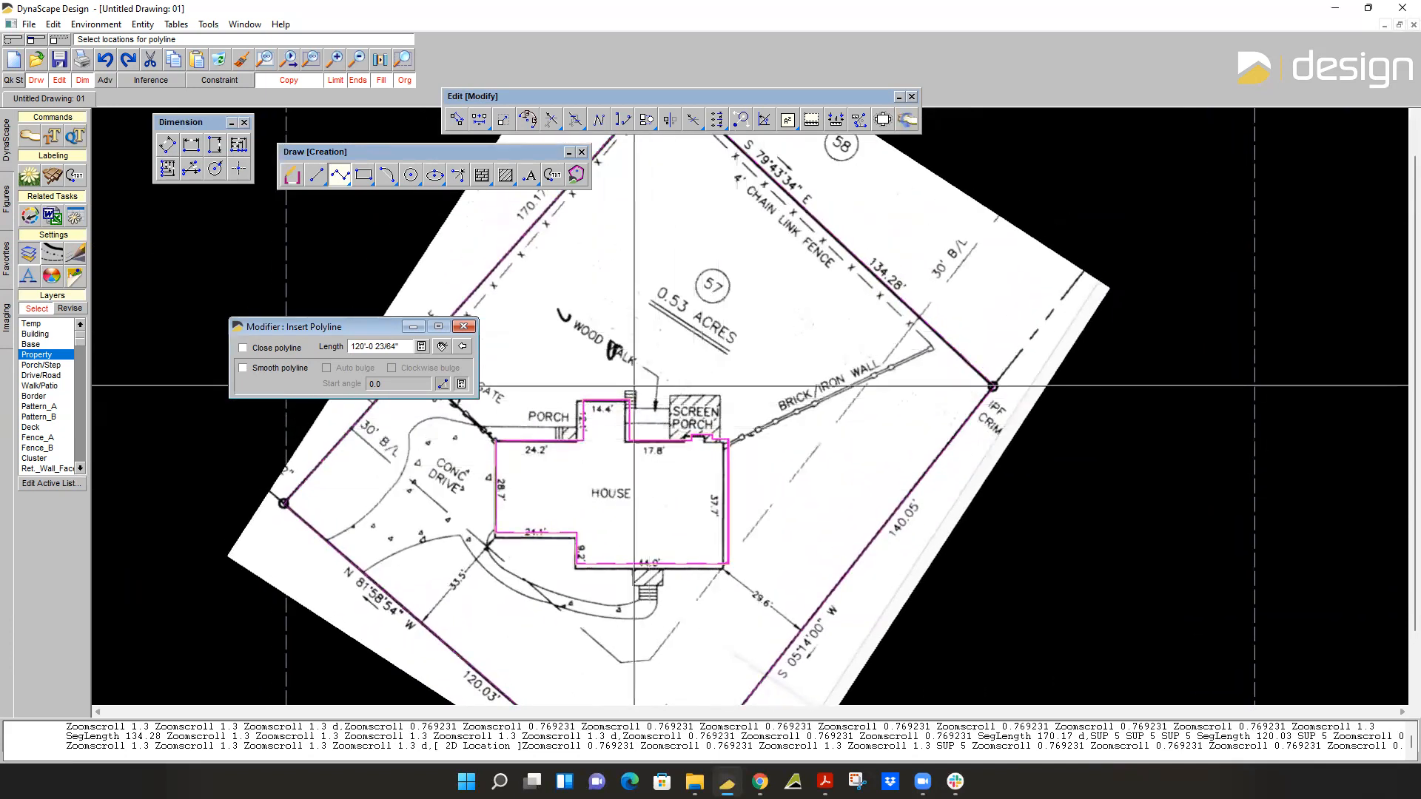